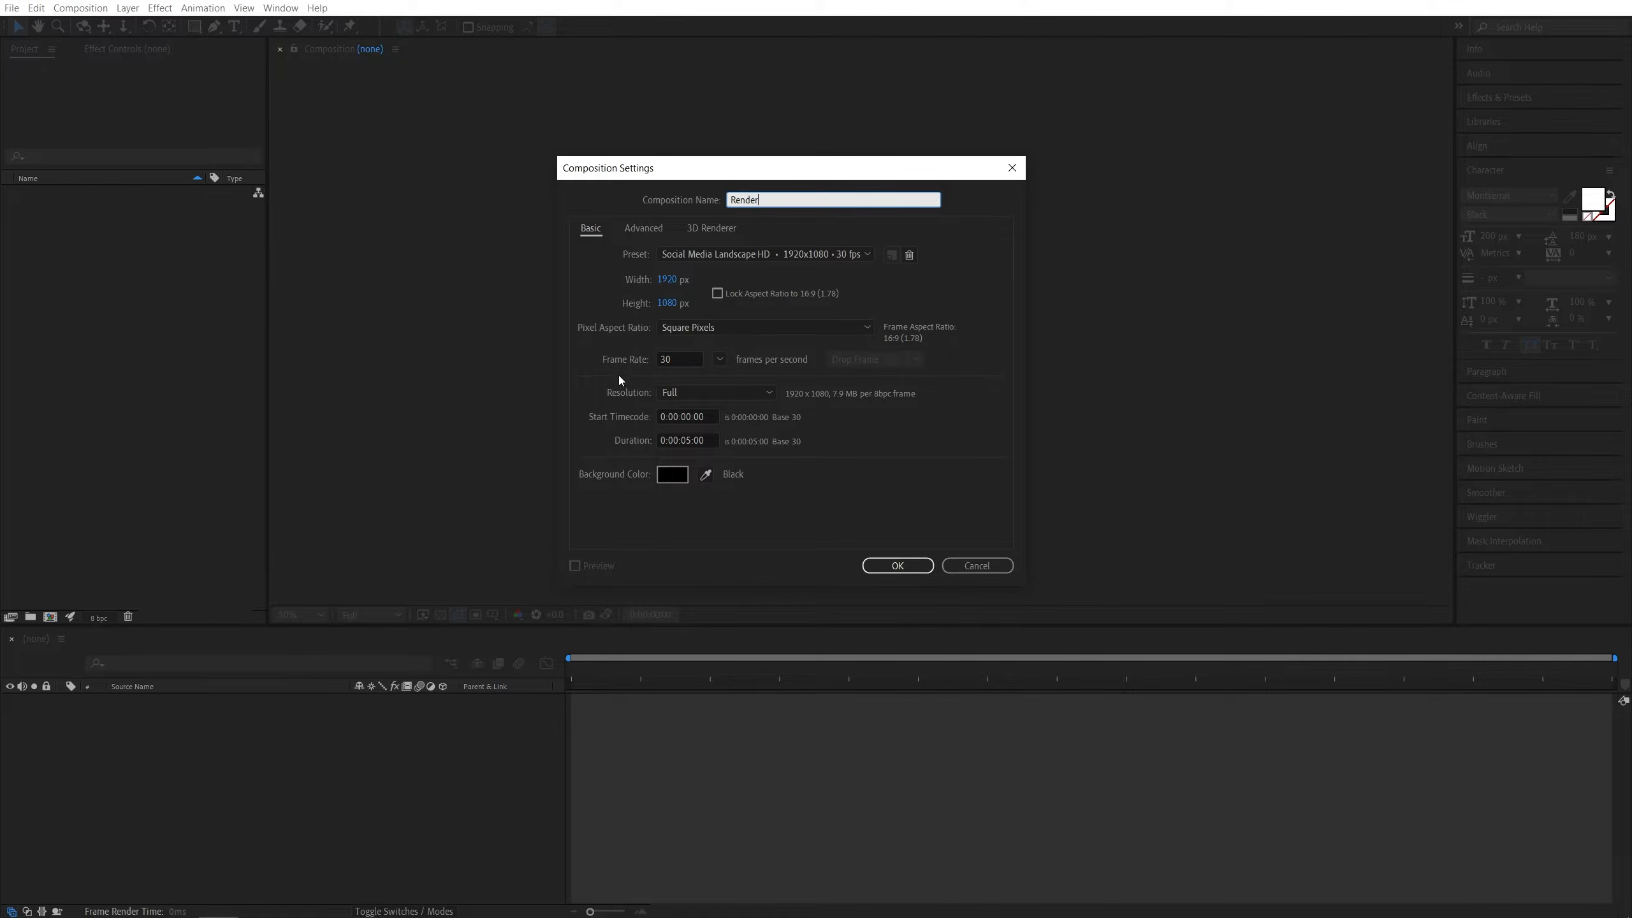
- Create the 1920x1080 composition named Render and add a text layer reading Rolling
left_click(902, 568)
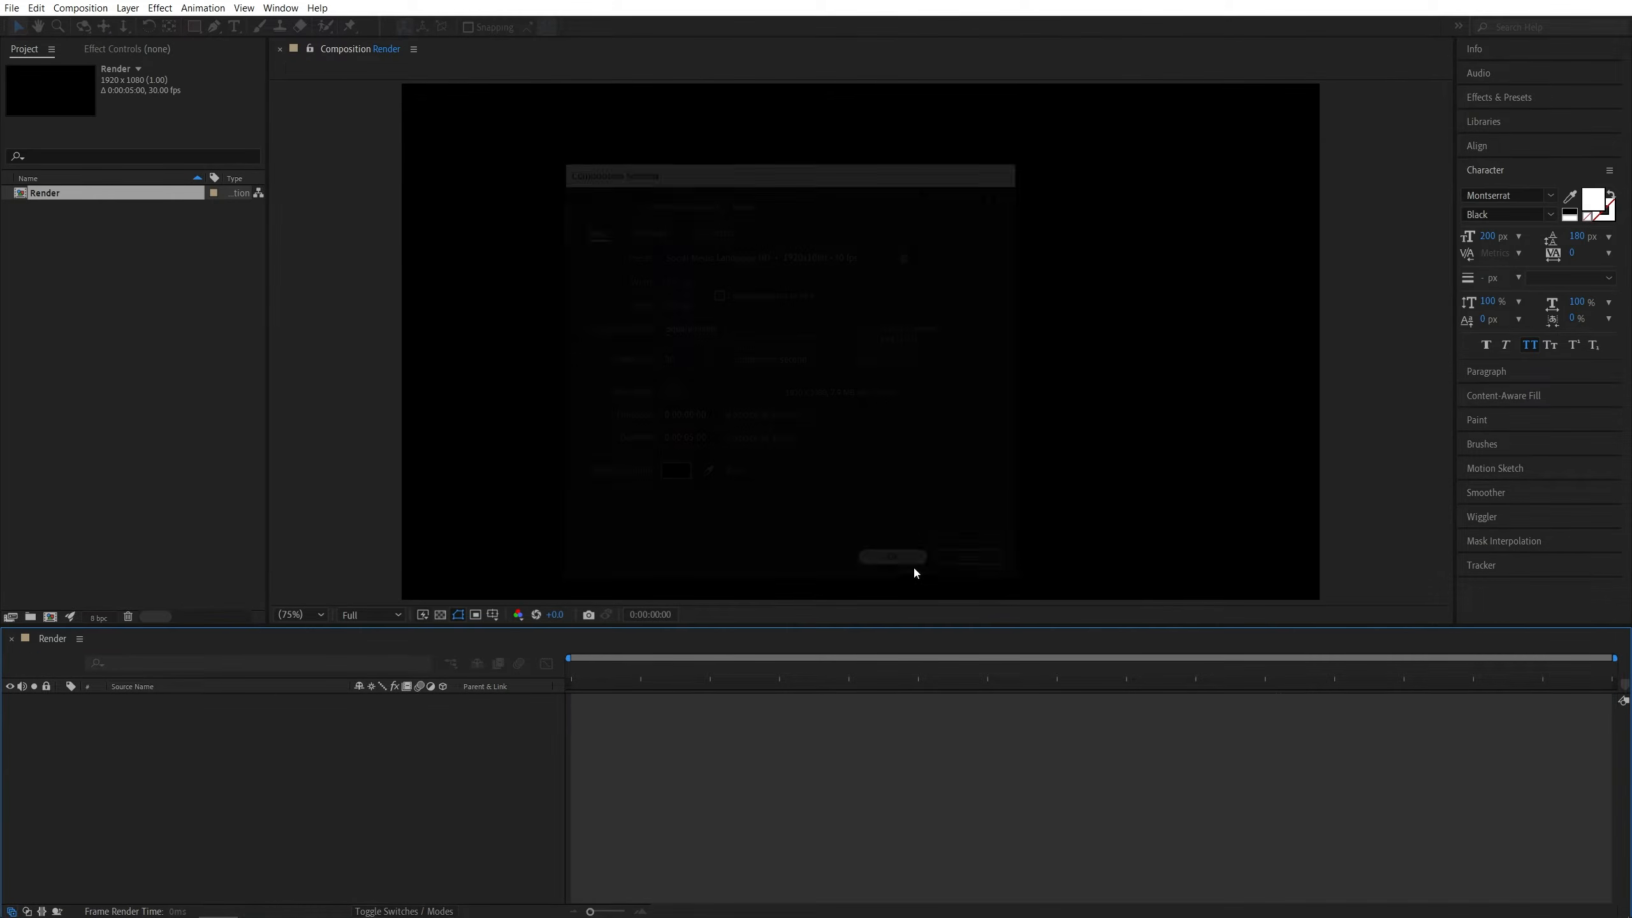
left_click(235, 28)
left_click(738, 339)
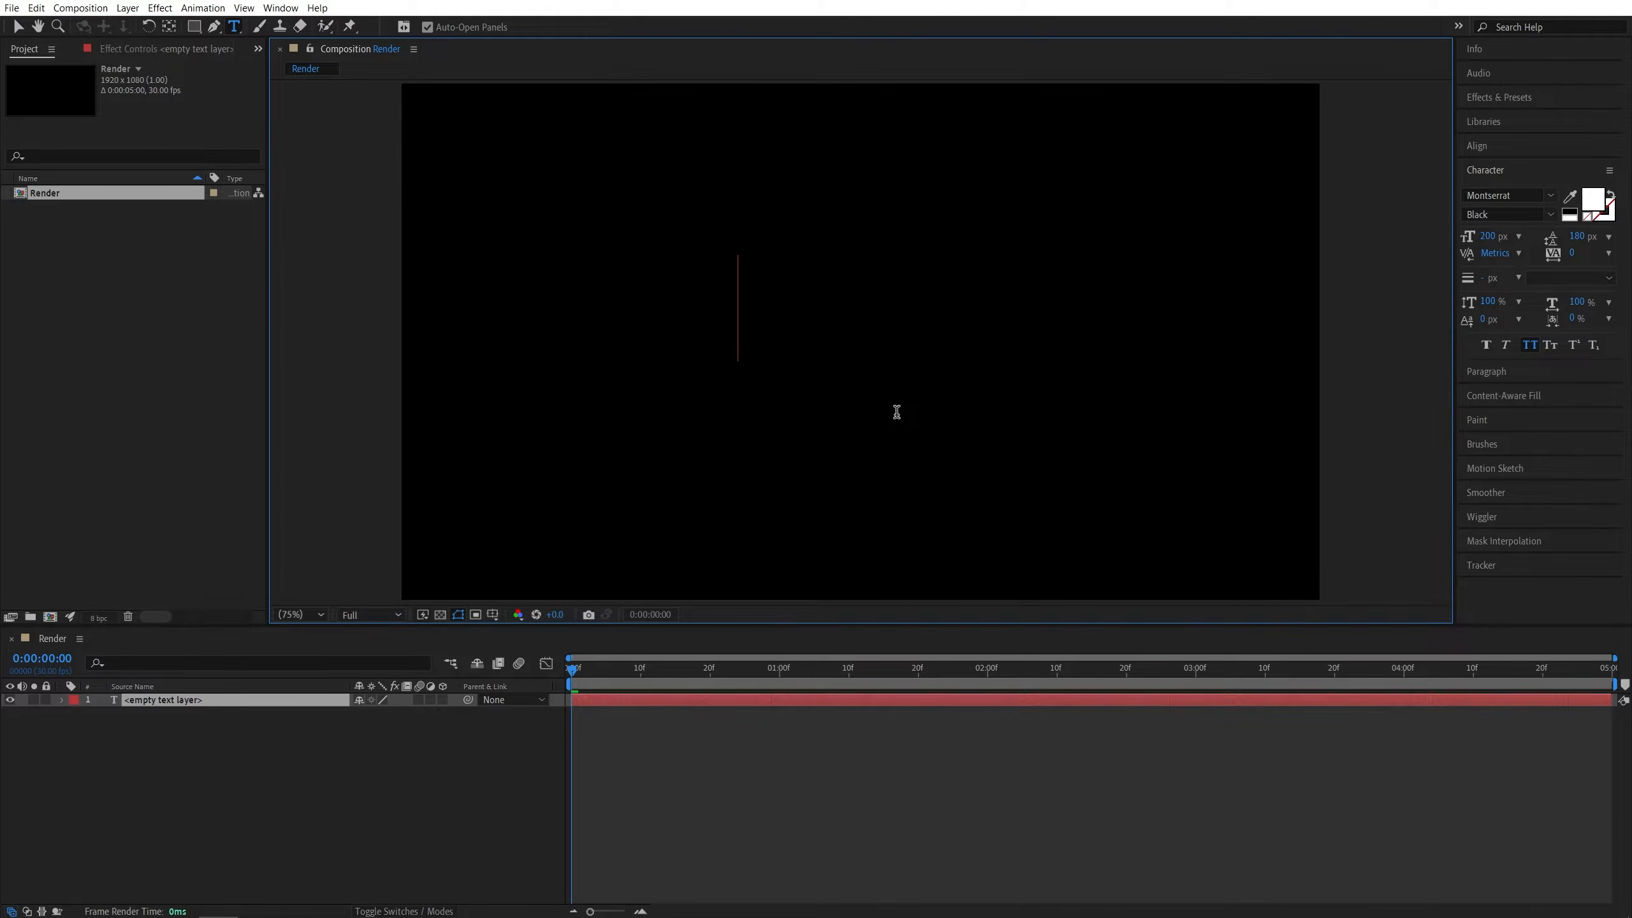
type("Rolling")
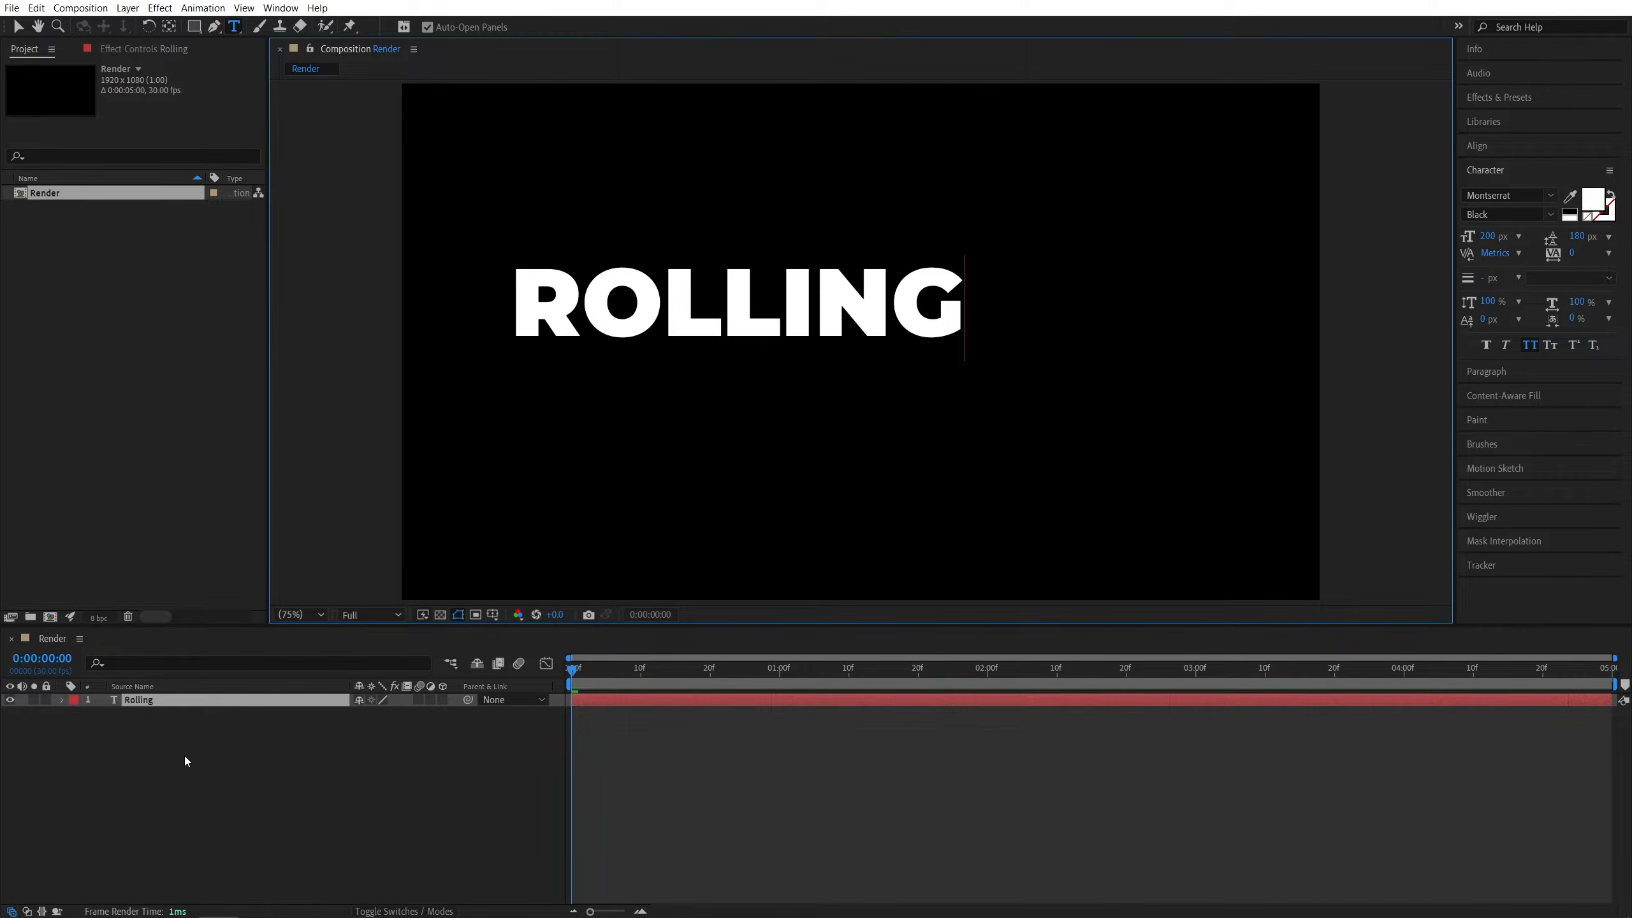
- Scale the Rolling text layer up to 139%
left_click(160, 706)
key("s")
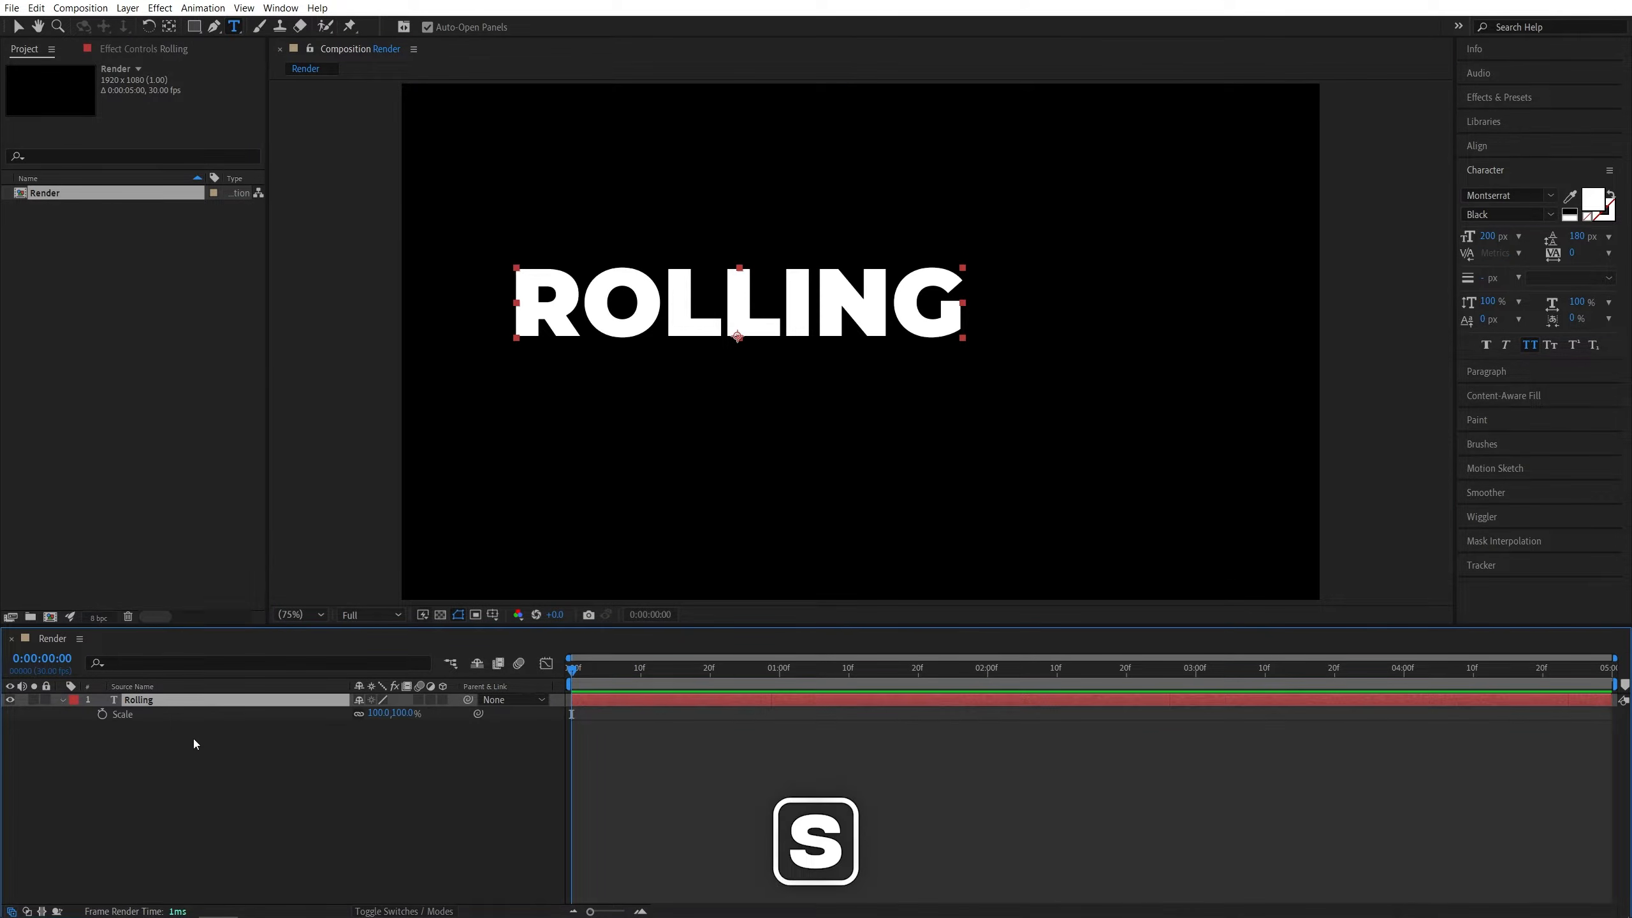
left_click_drag(395, 713, 436, 717)
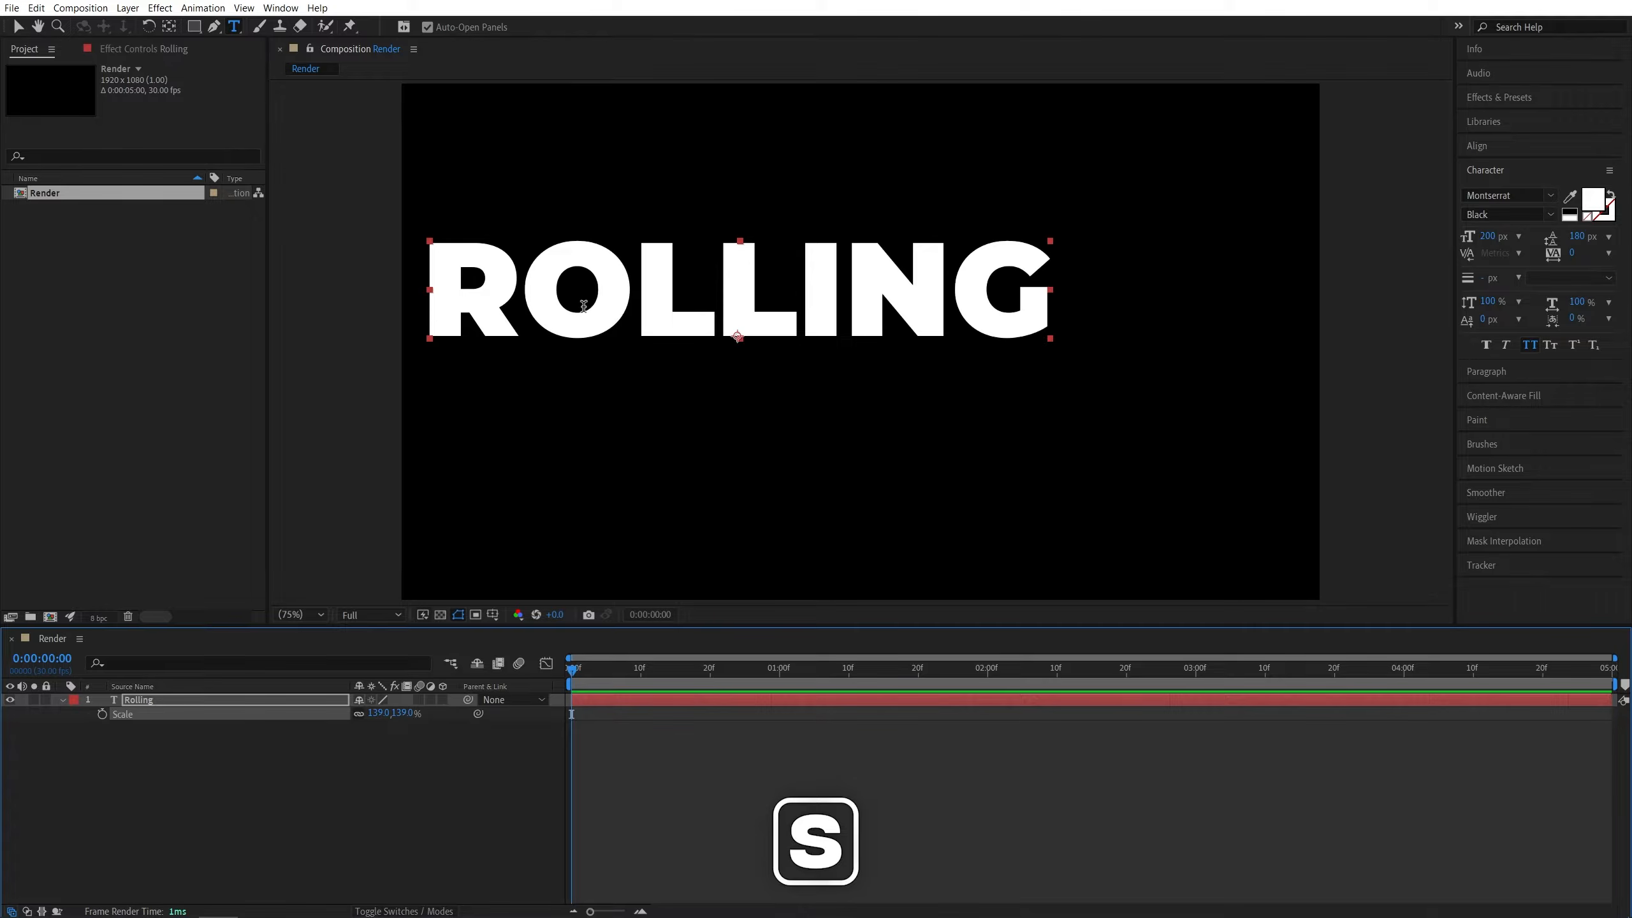
- Center the text layer horizontally and vertically in the composition
left_click(1476, 145)
left_click(1499, 185)
left_click(1581, 186)
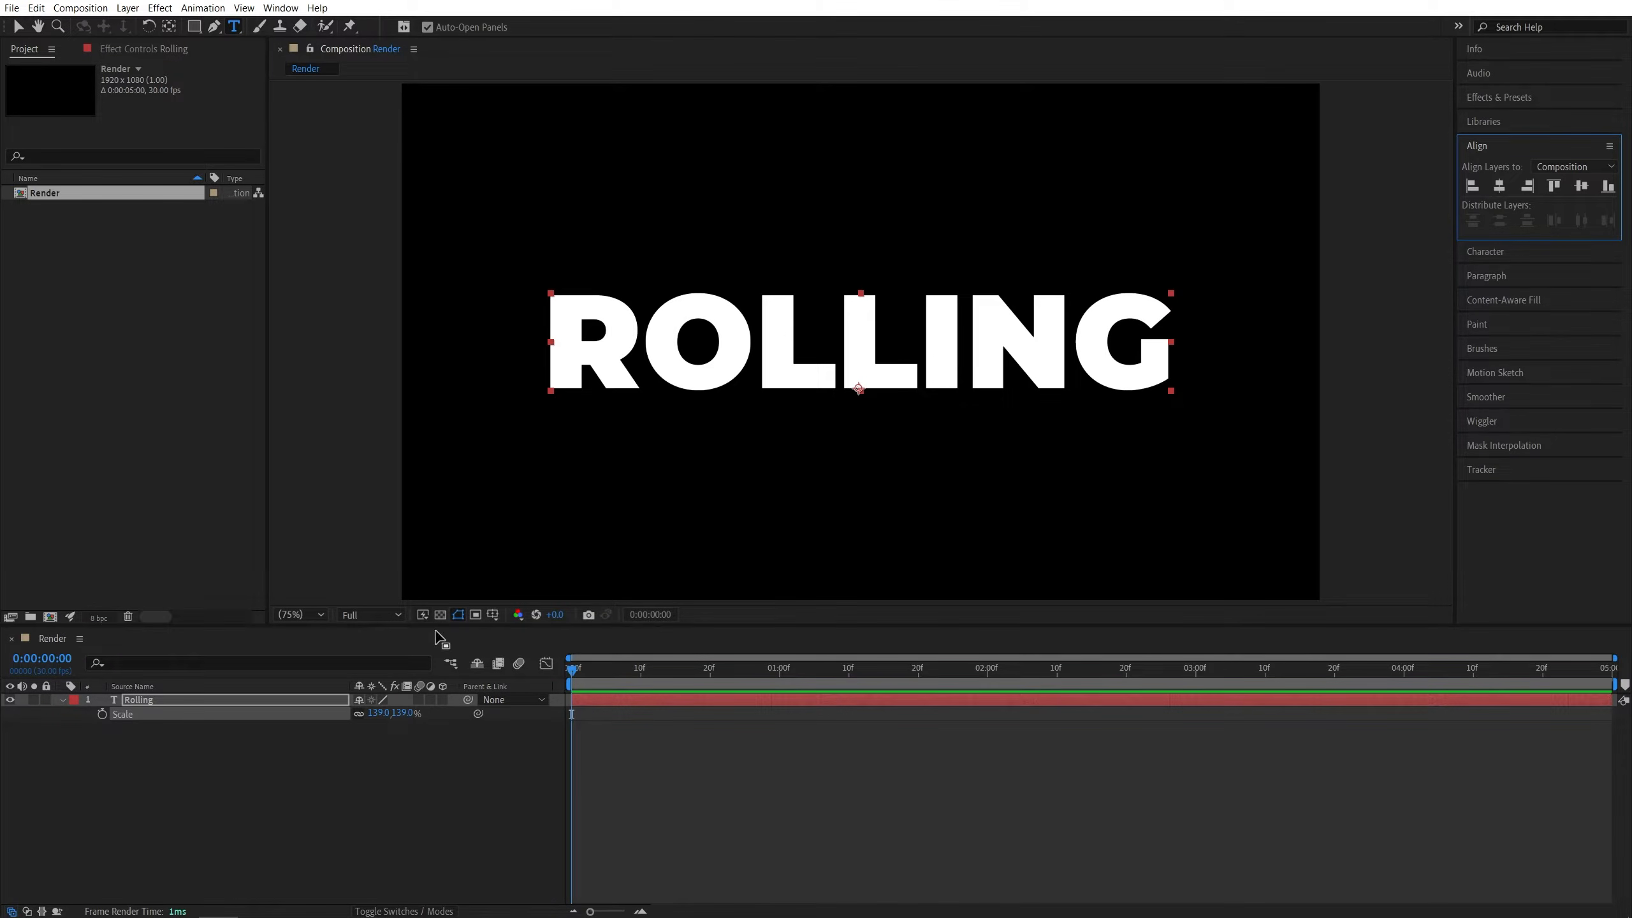
- Pre-compose the text layer into a new composition named T
right_click(143, 700)
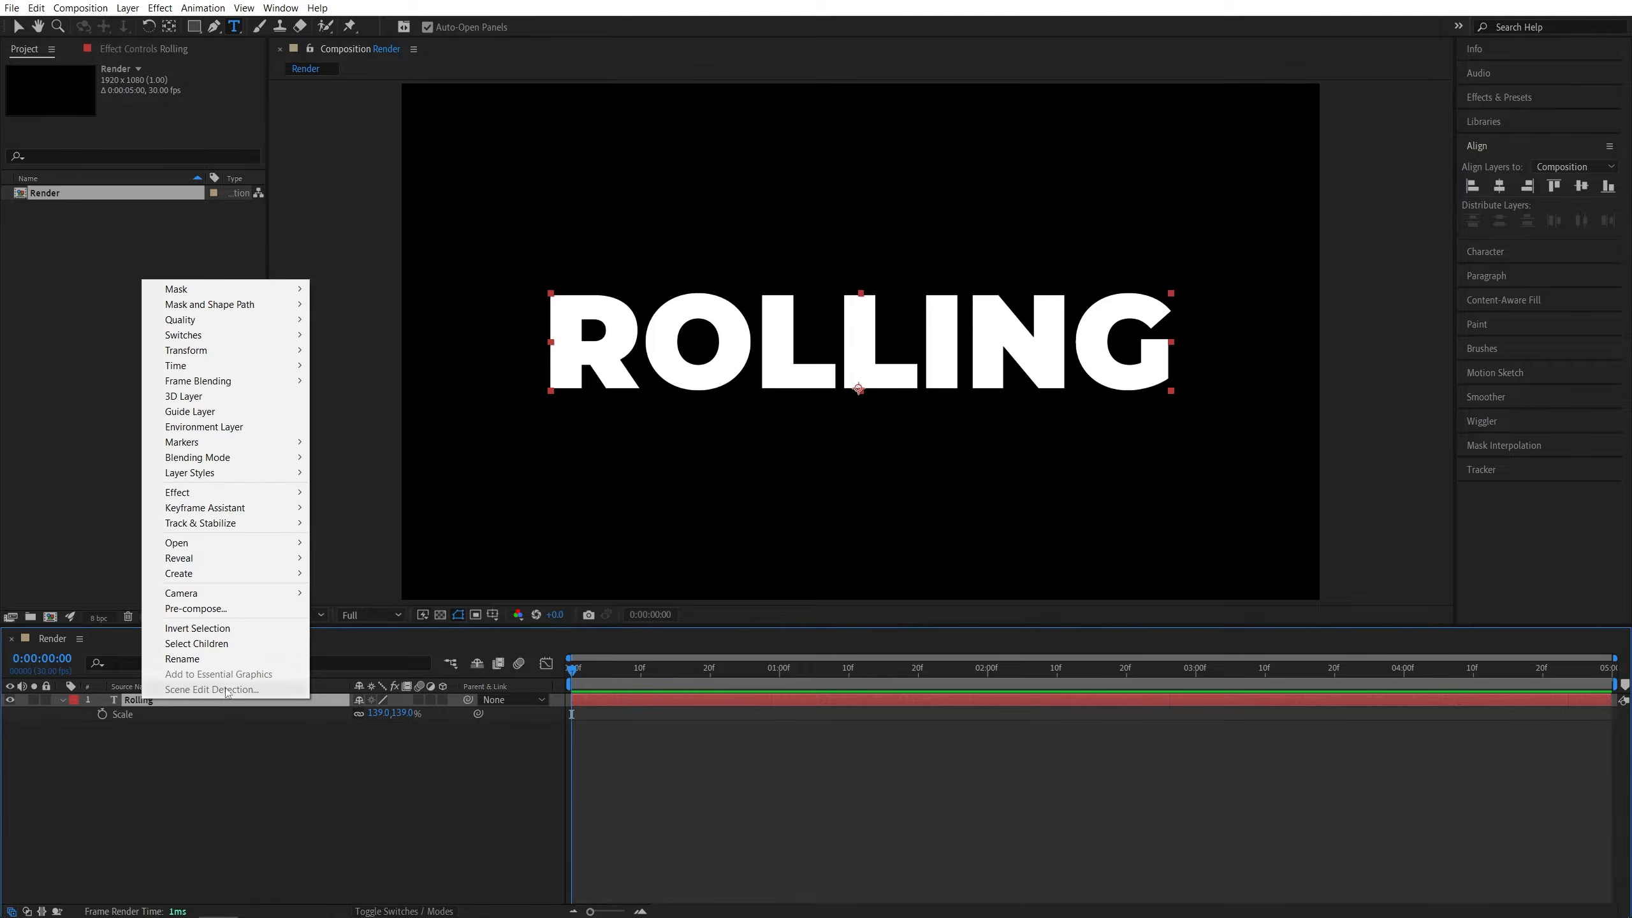
left_click(196, 608)
type("Text")
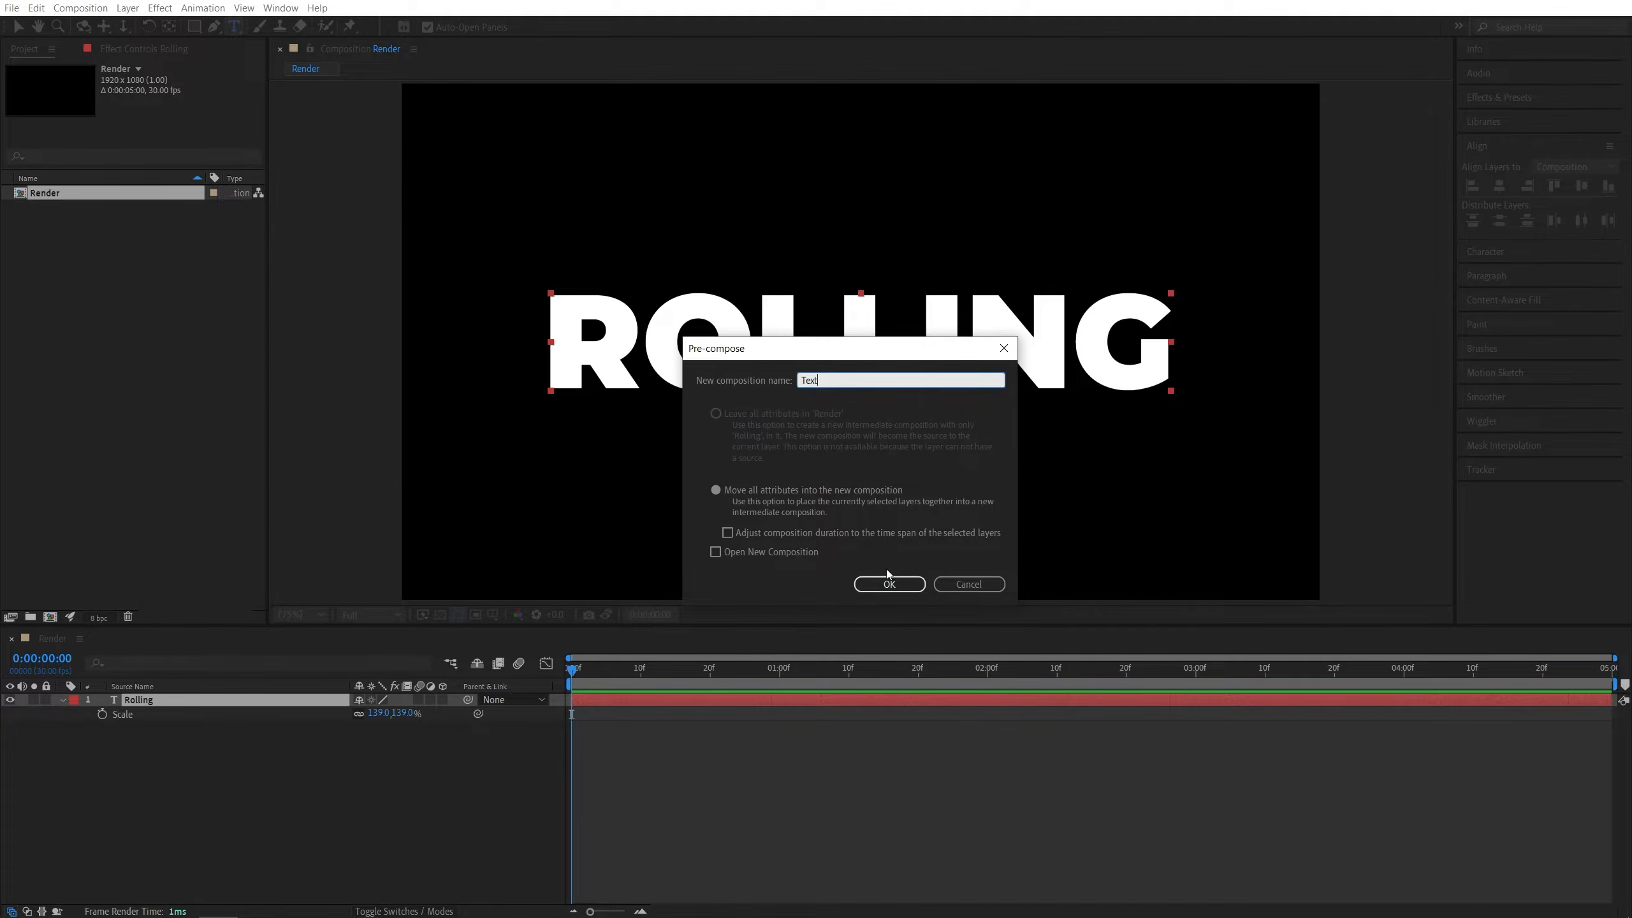
left_click(889, 583)
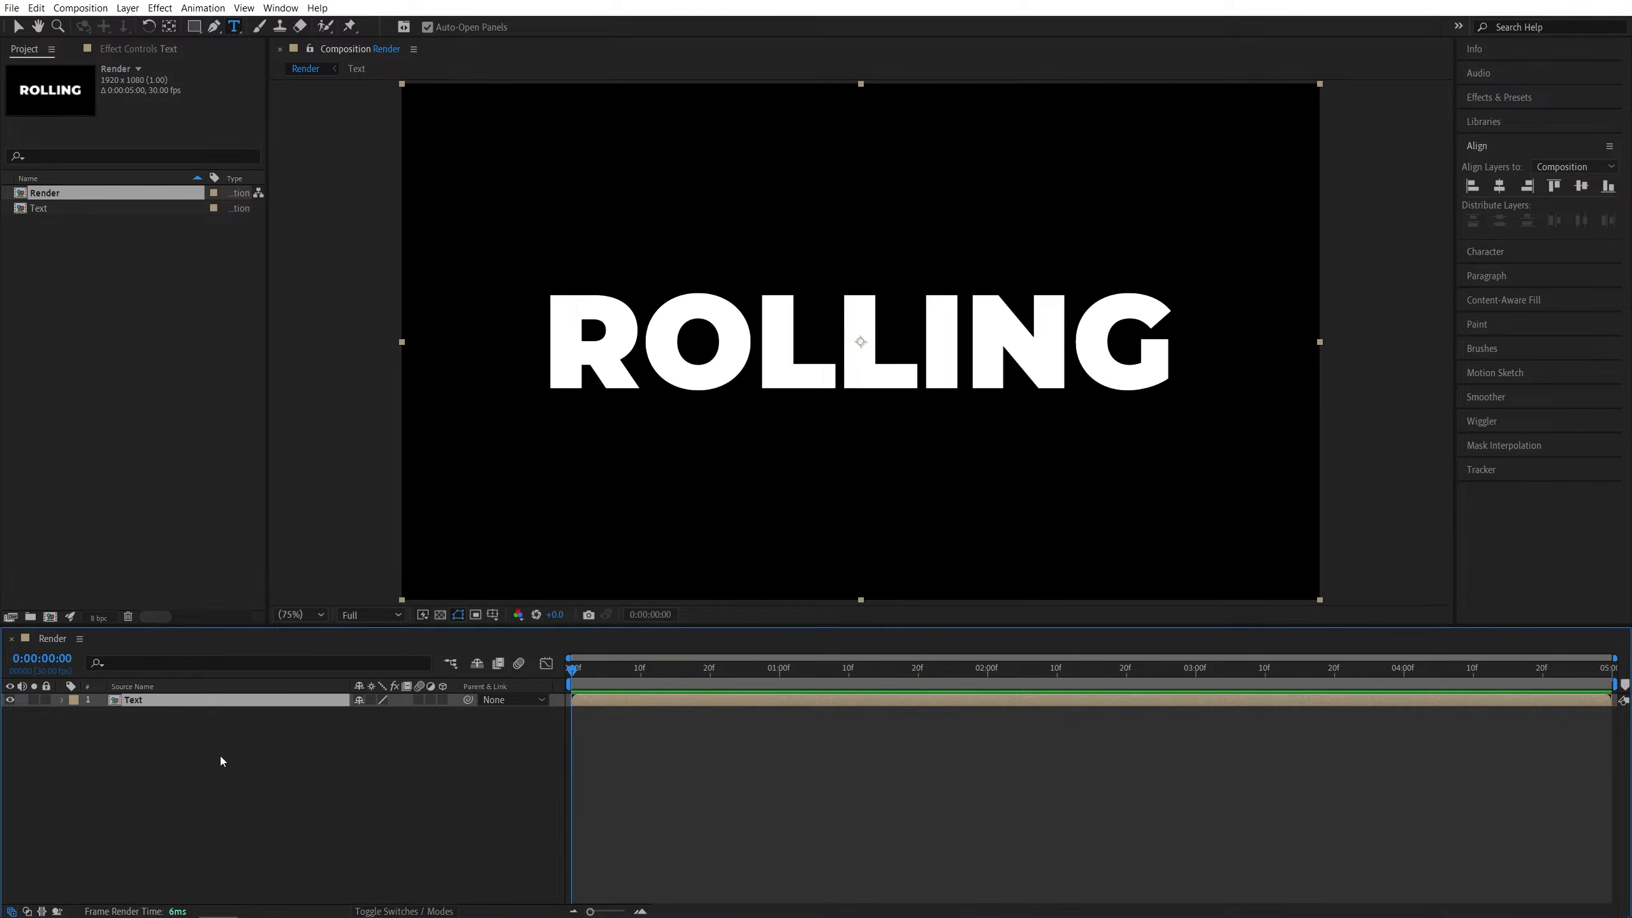
- Open the precomposition and crop it to a region of interest drawn tightly around the word ROLLING
double_click(143, 702)
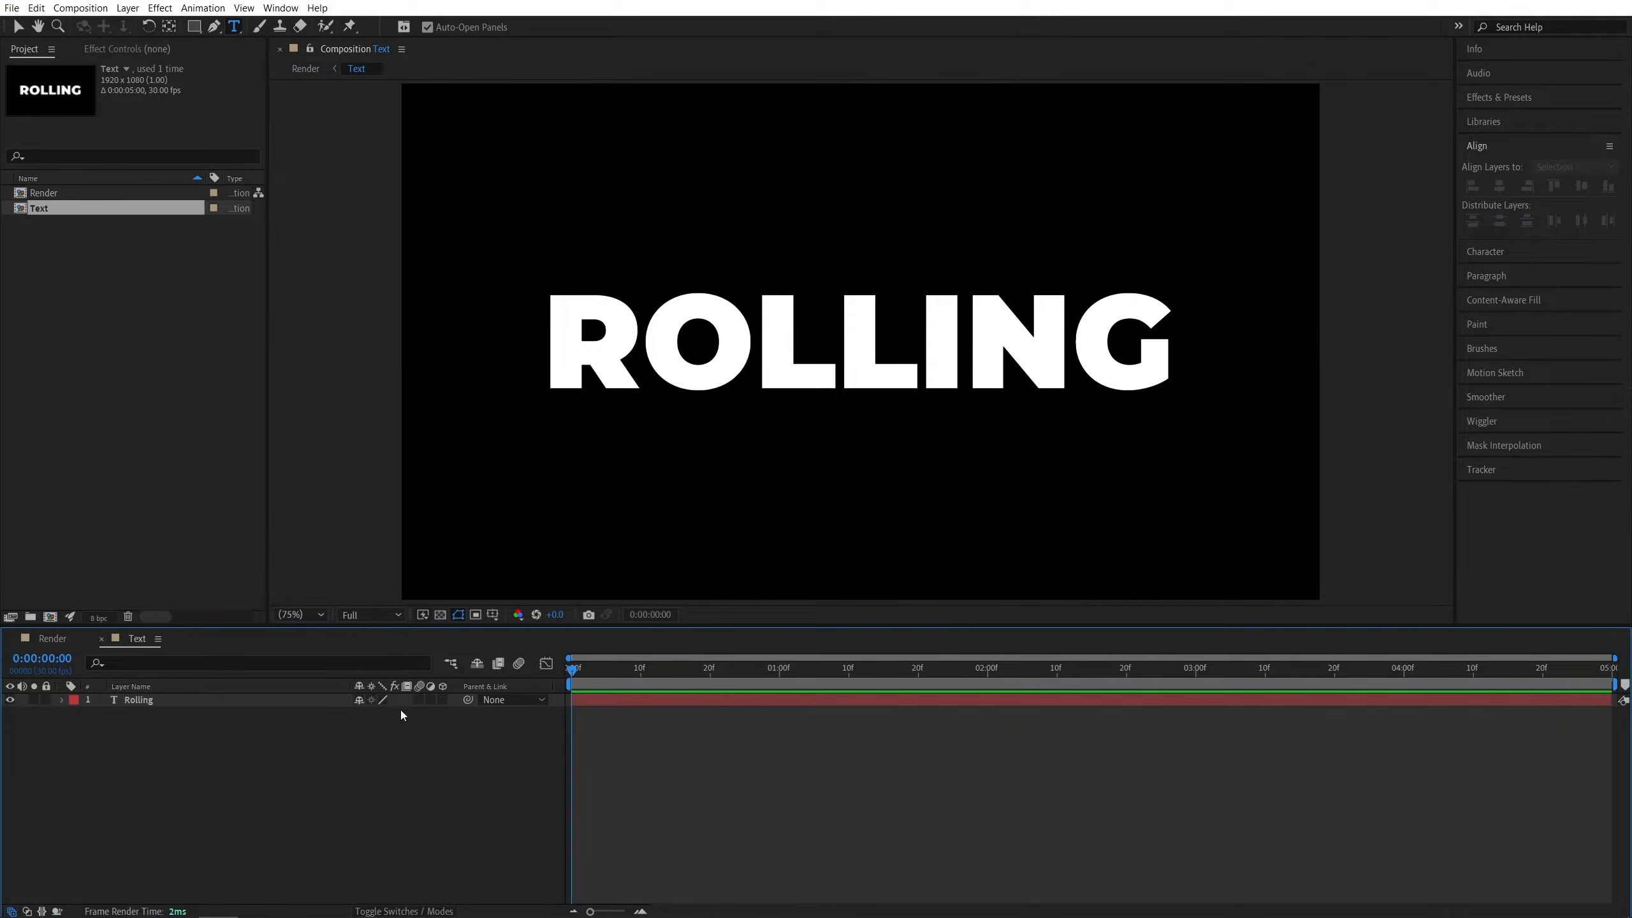
left_click(475, 615)
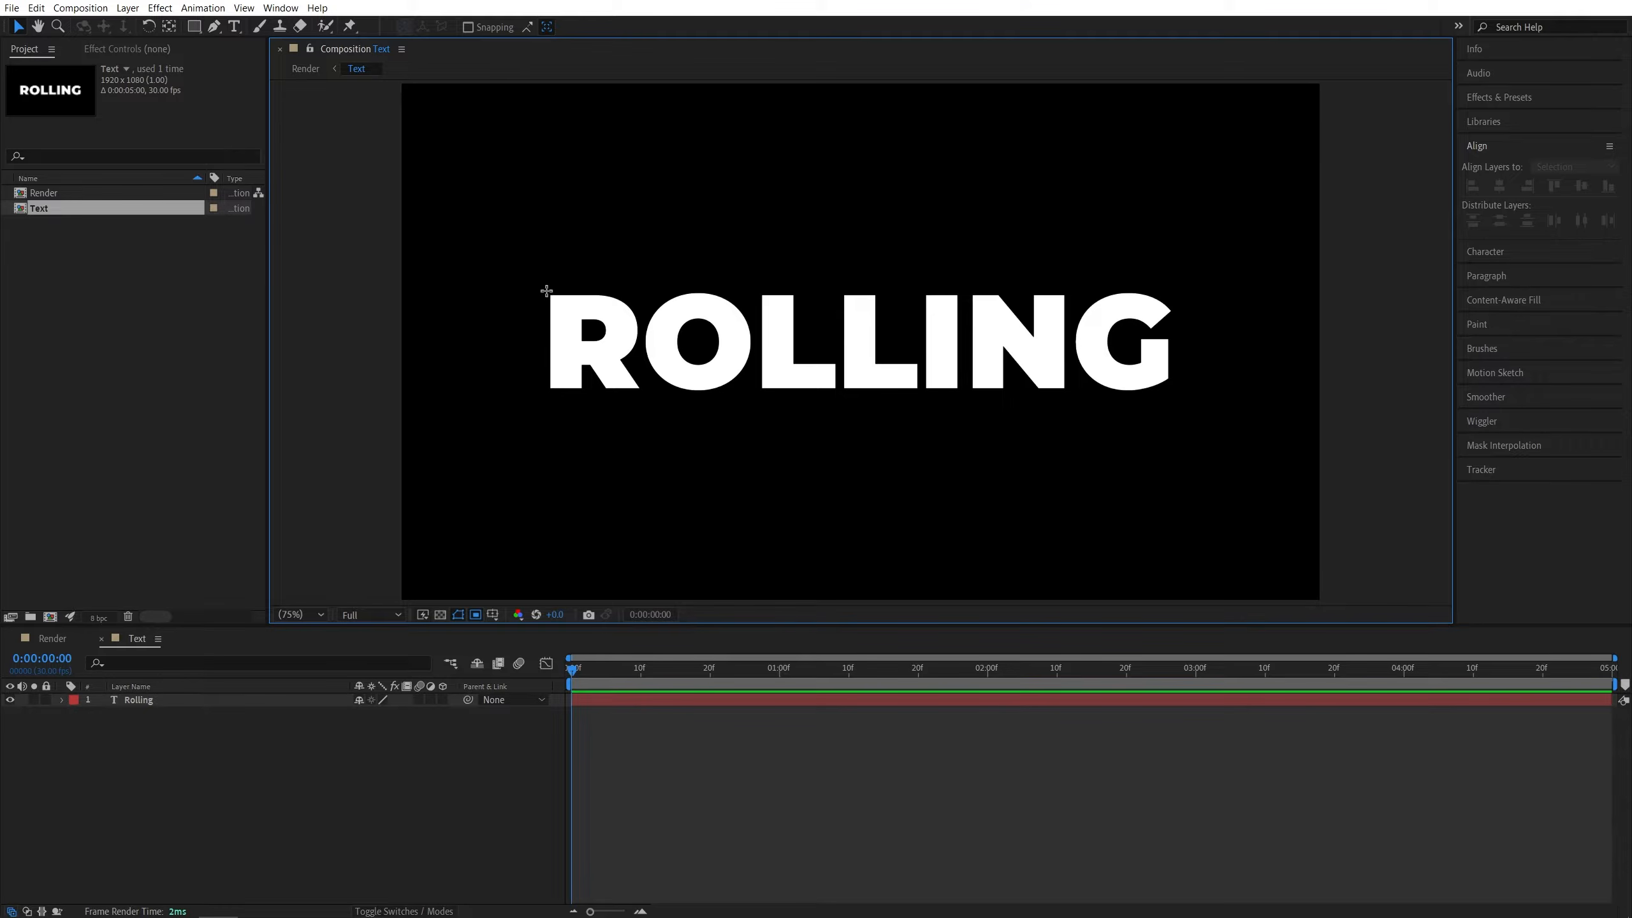
left_click_drag(546, 290, 1179, 393)
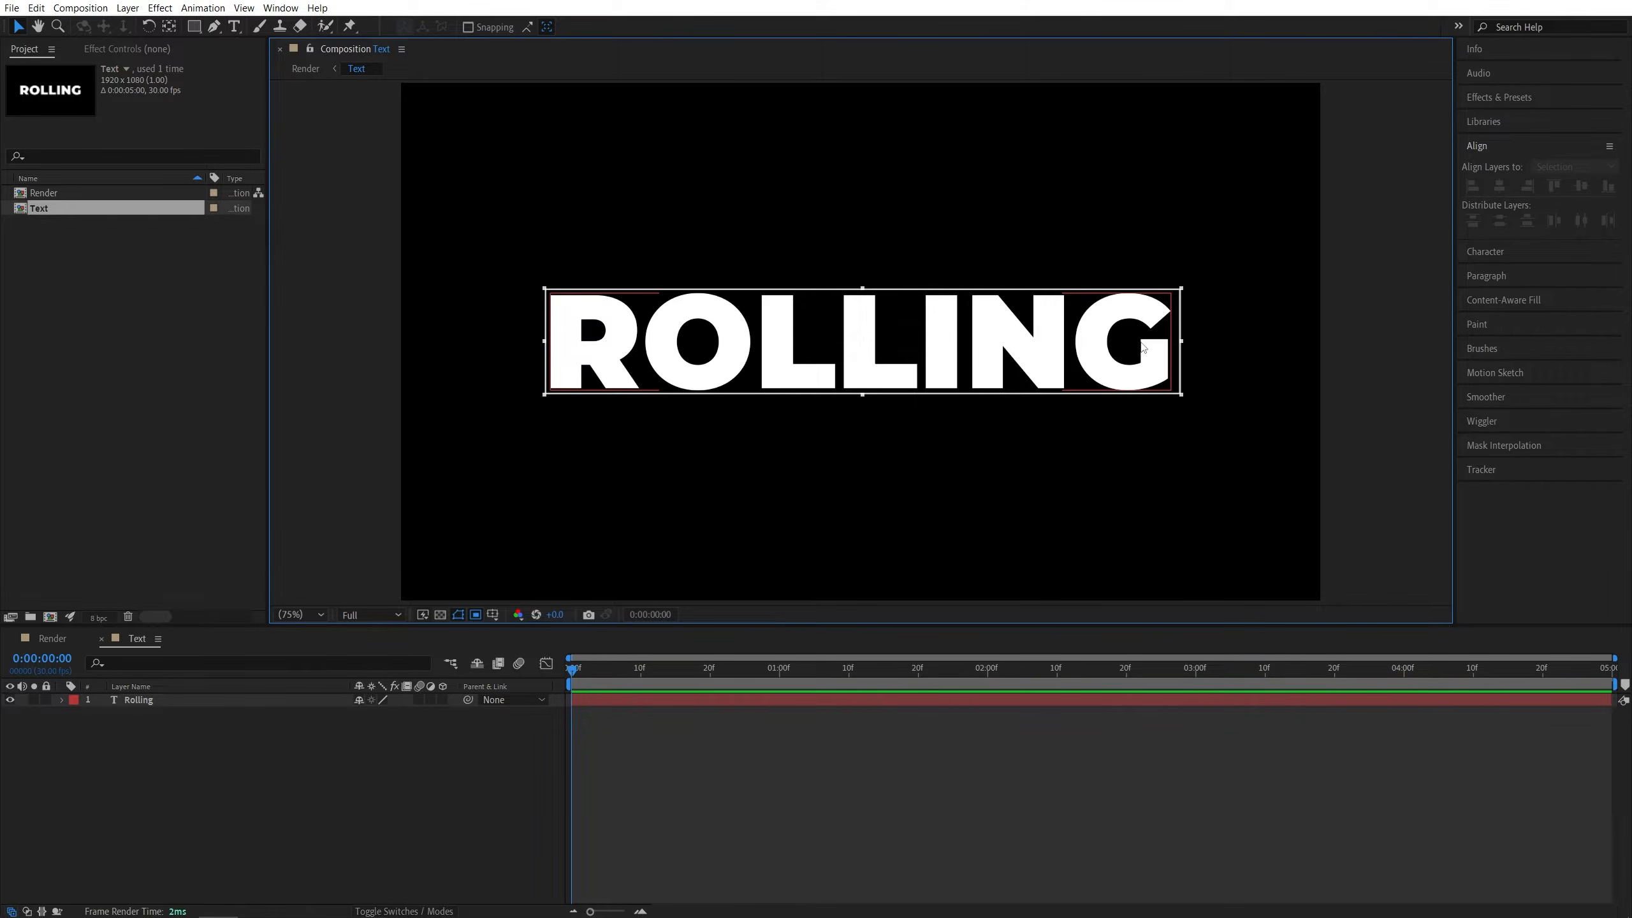
left_click_drag(1181, 341, 1179, 341)
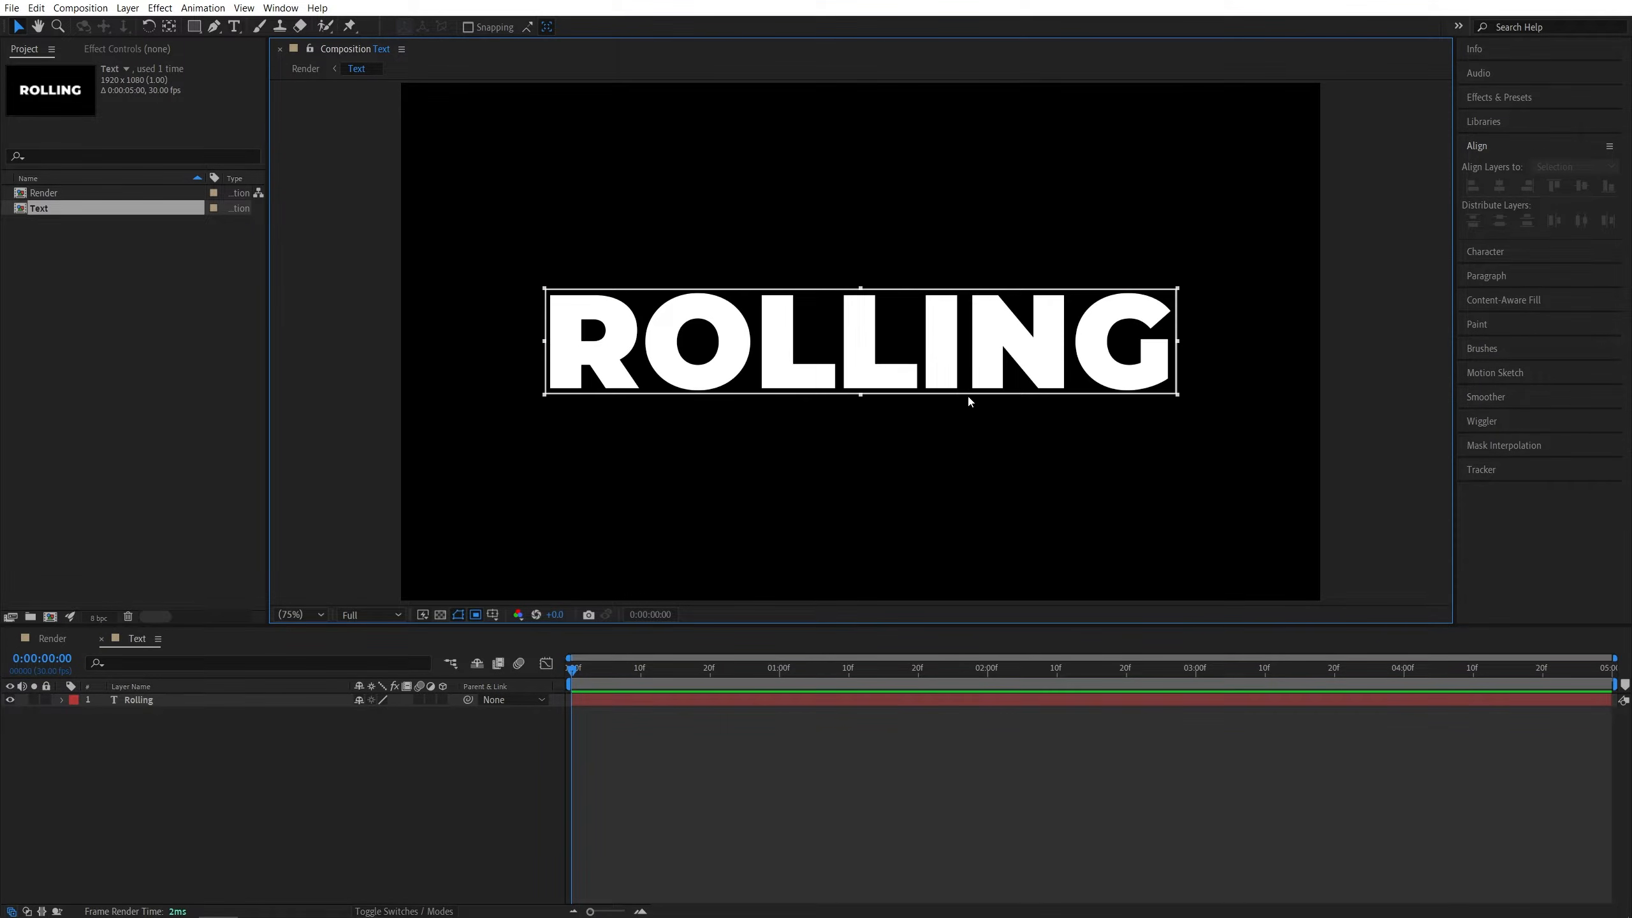
left_click(80, 8)
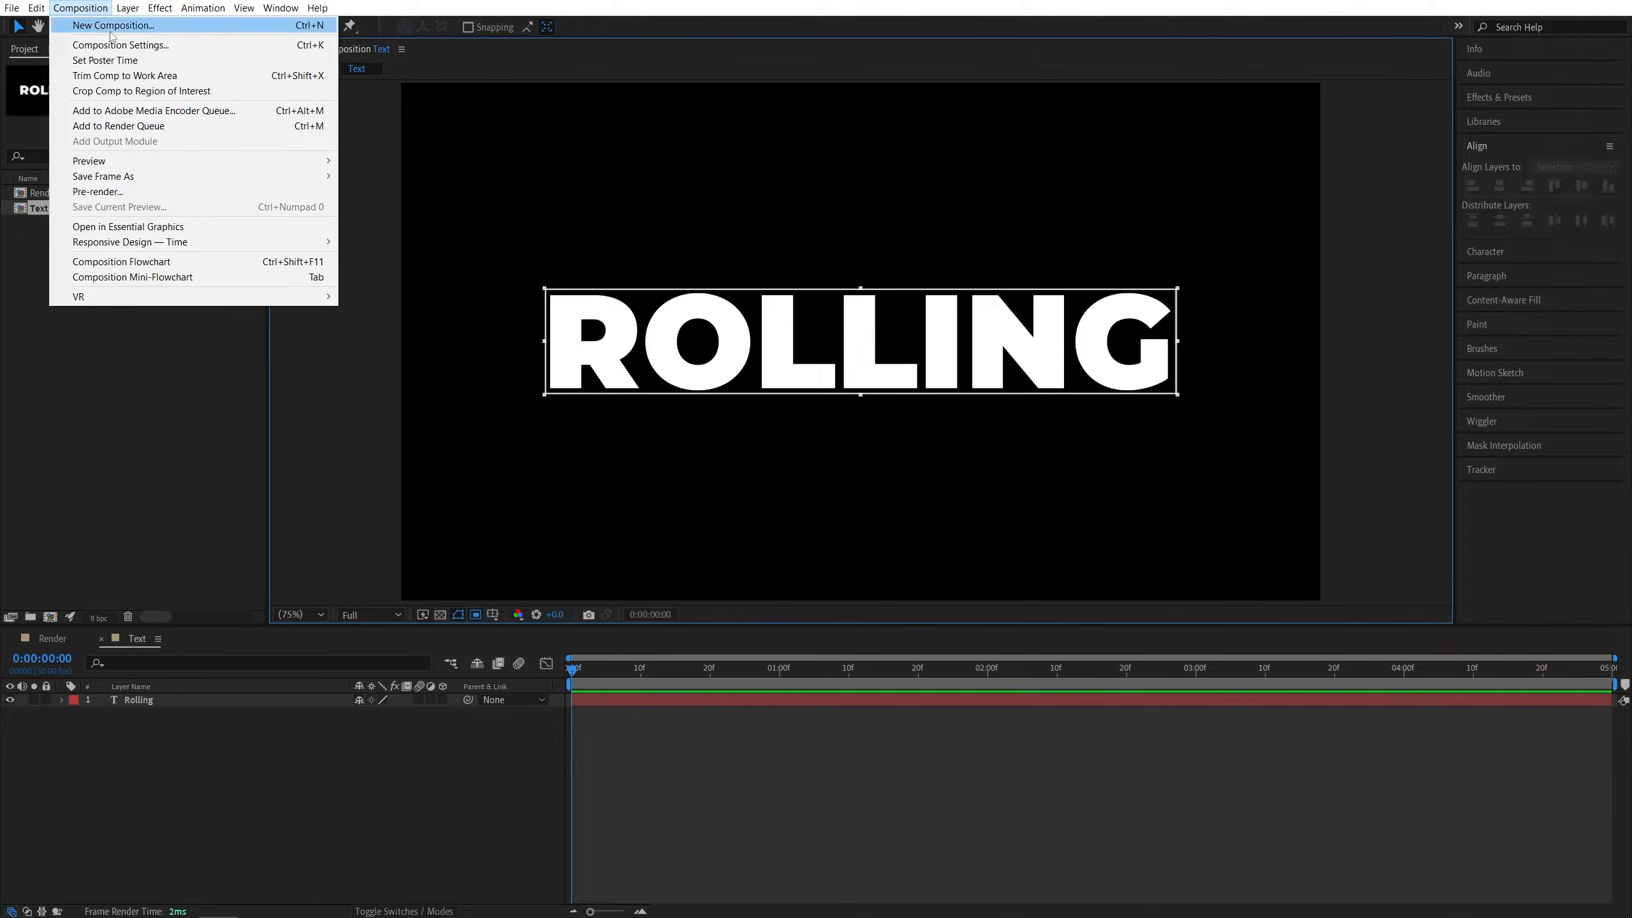
left_click(187, 91)
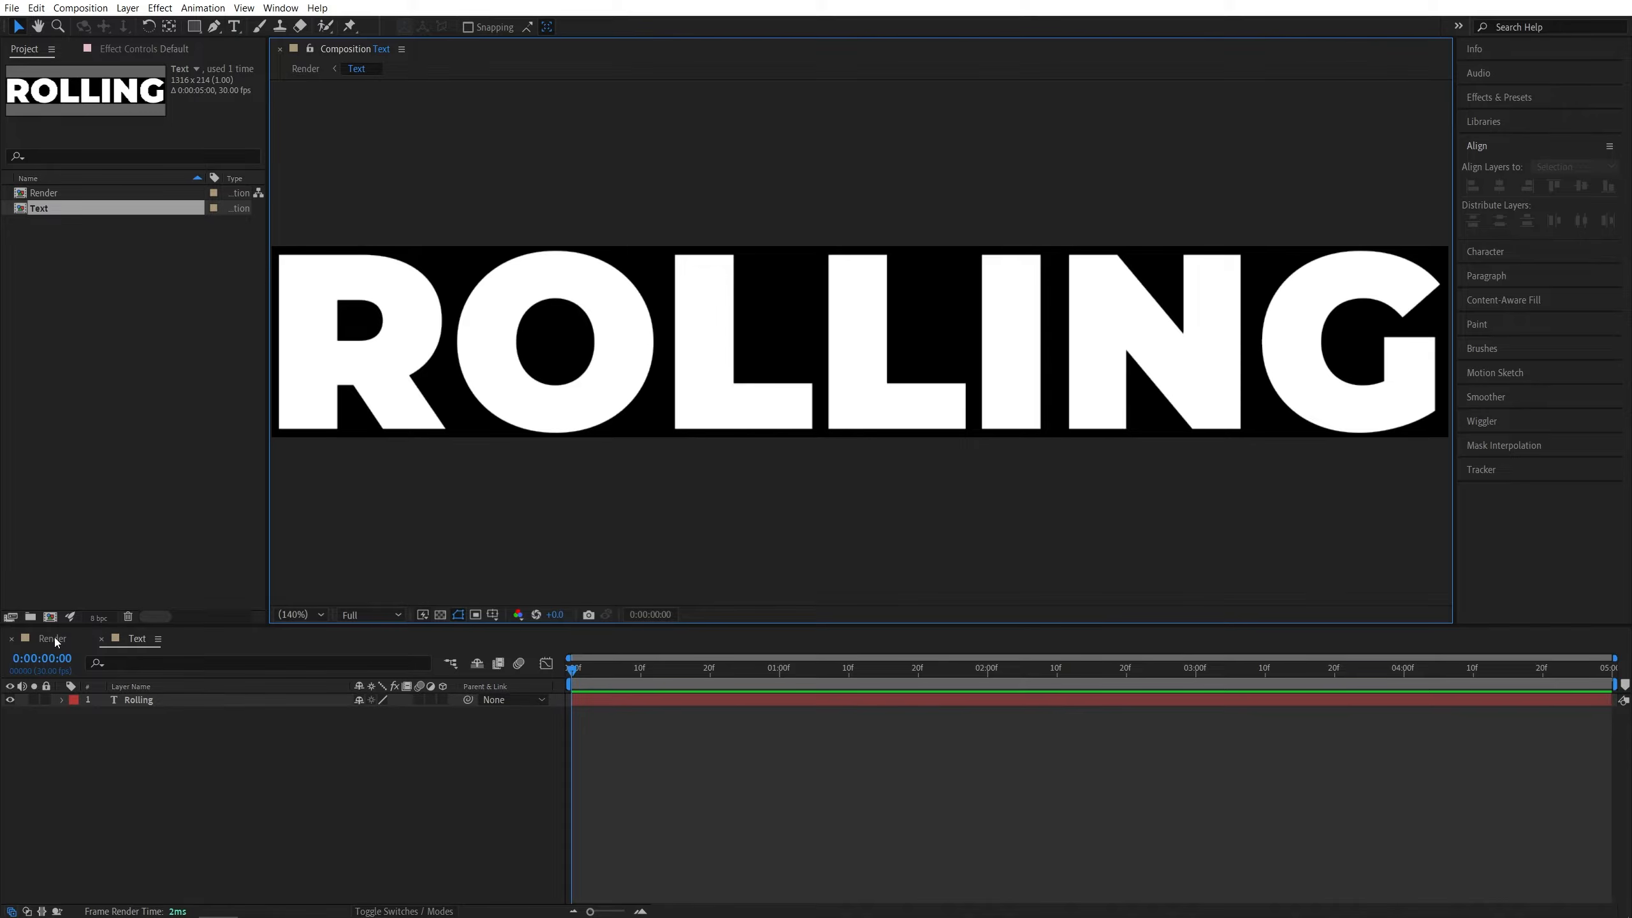
- Return to the Render composition and duplicate the precomp layer into seven layers
left_click(52, 639)
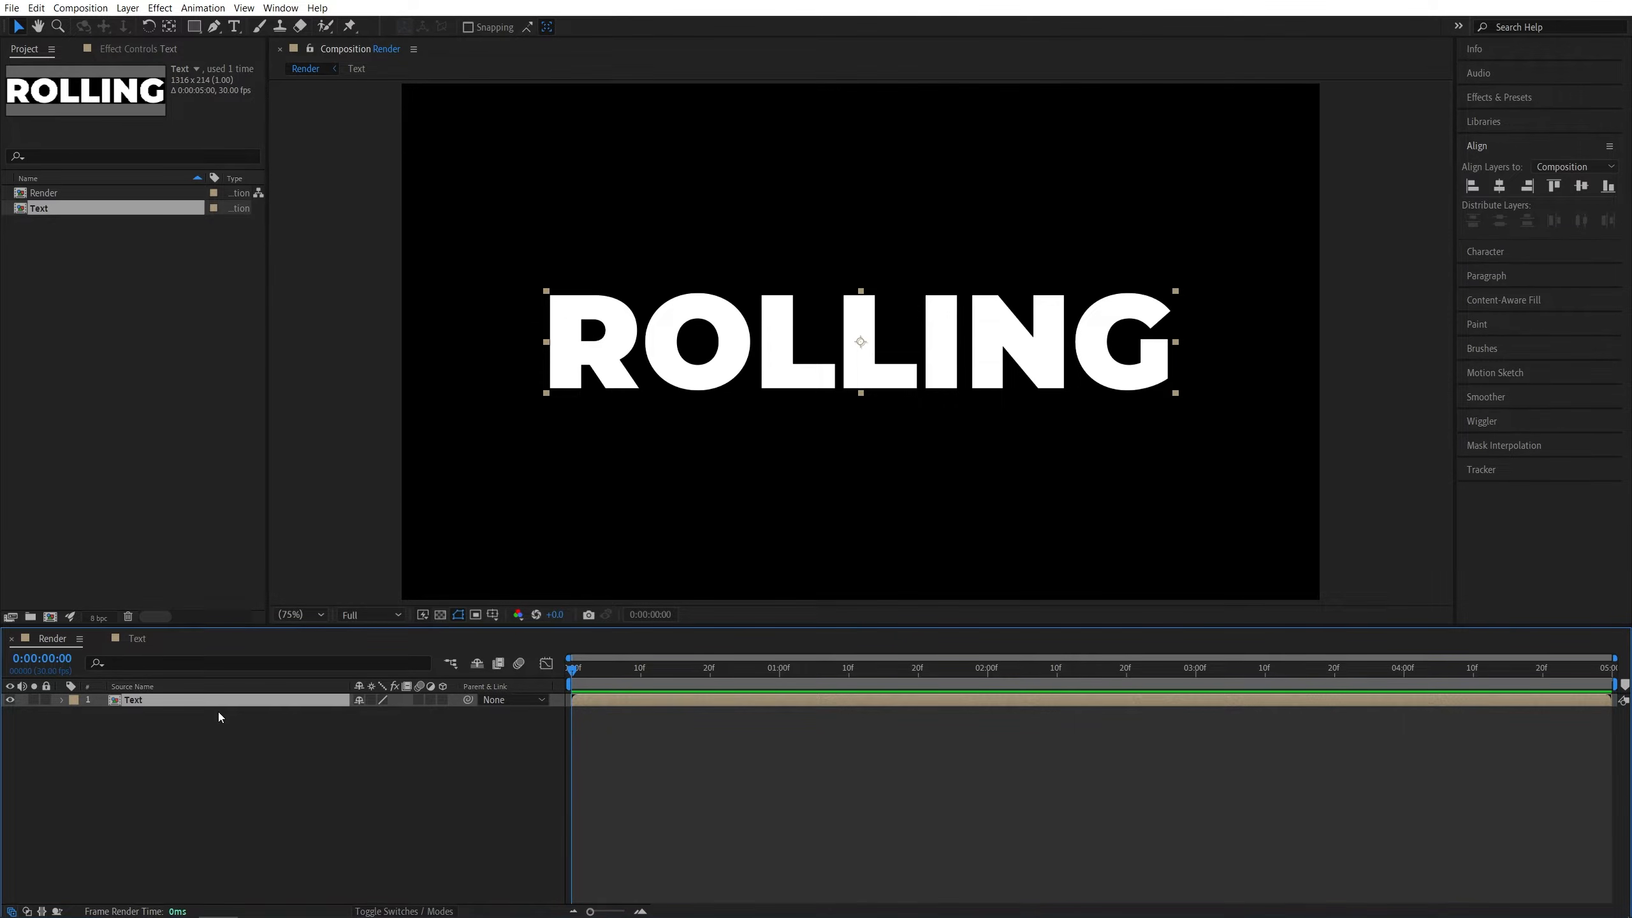
key("ctrl+d")
key("ctrl+d")
key("ctrl+d")
key("ctrl+d")
key("ctrl+d")
key("ctrl+d")
key("F2")
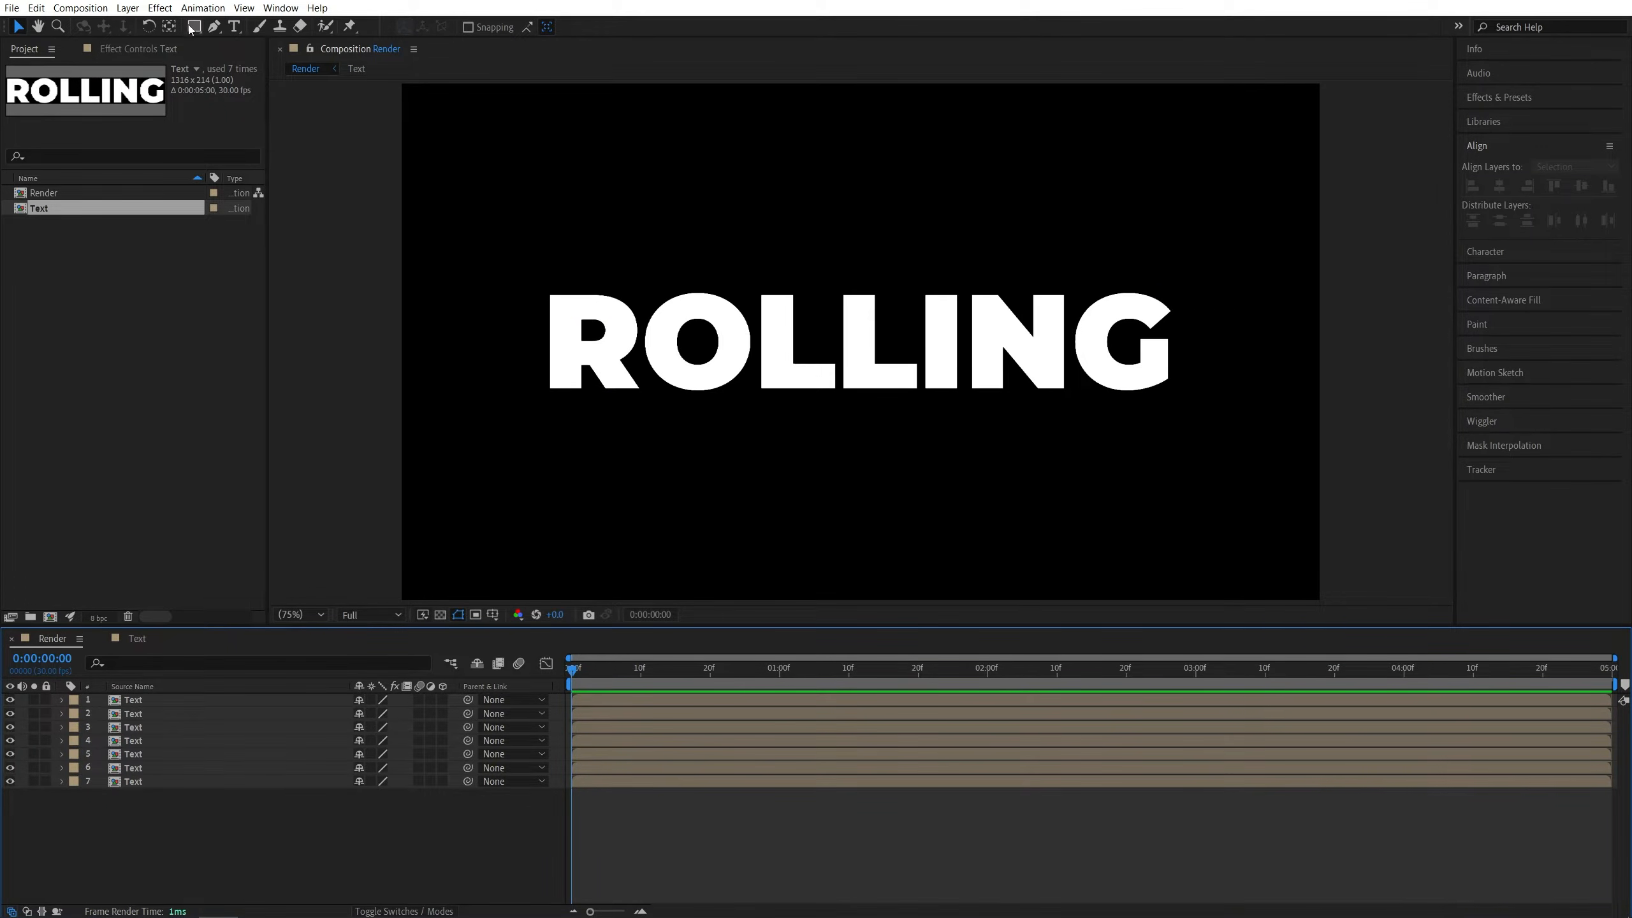
- Draw a rectangular mask around the letter R on the bottom precomp layer
left_click(132, 783)
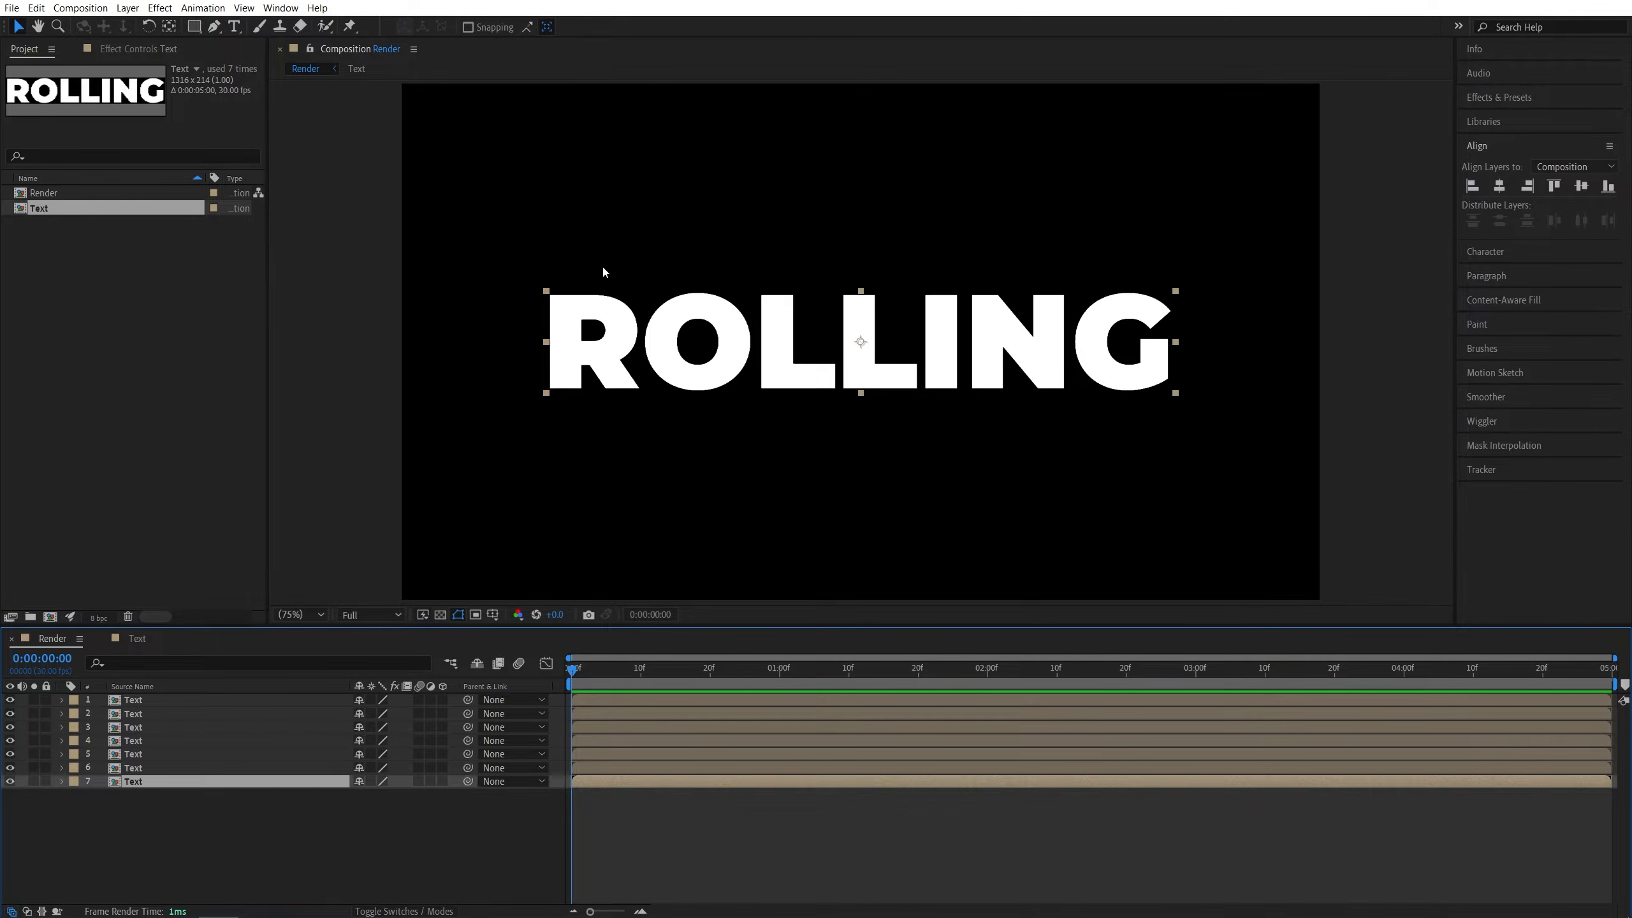
left_click(198, 29)
left_click_drag(530, 309, 623, 323)
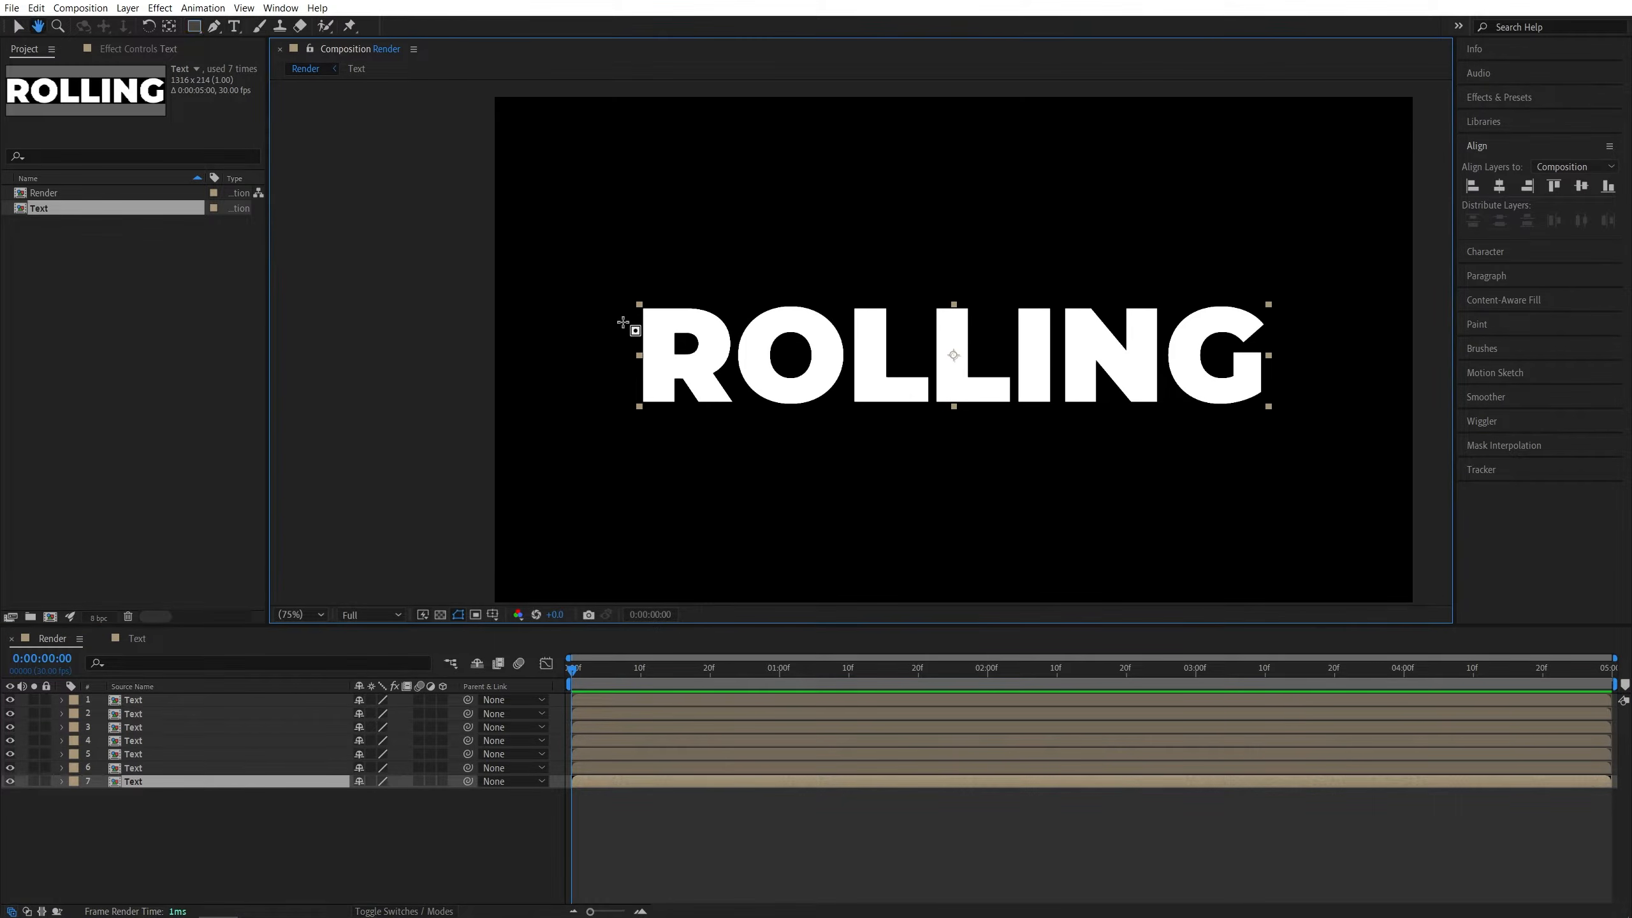
scroll(623, 323, "up", 1)
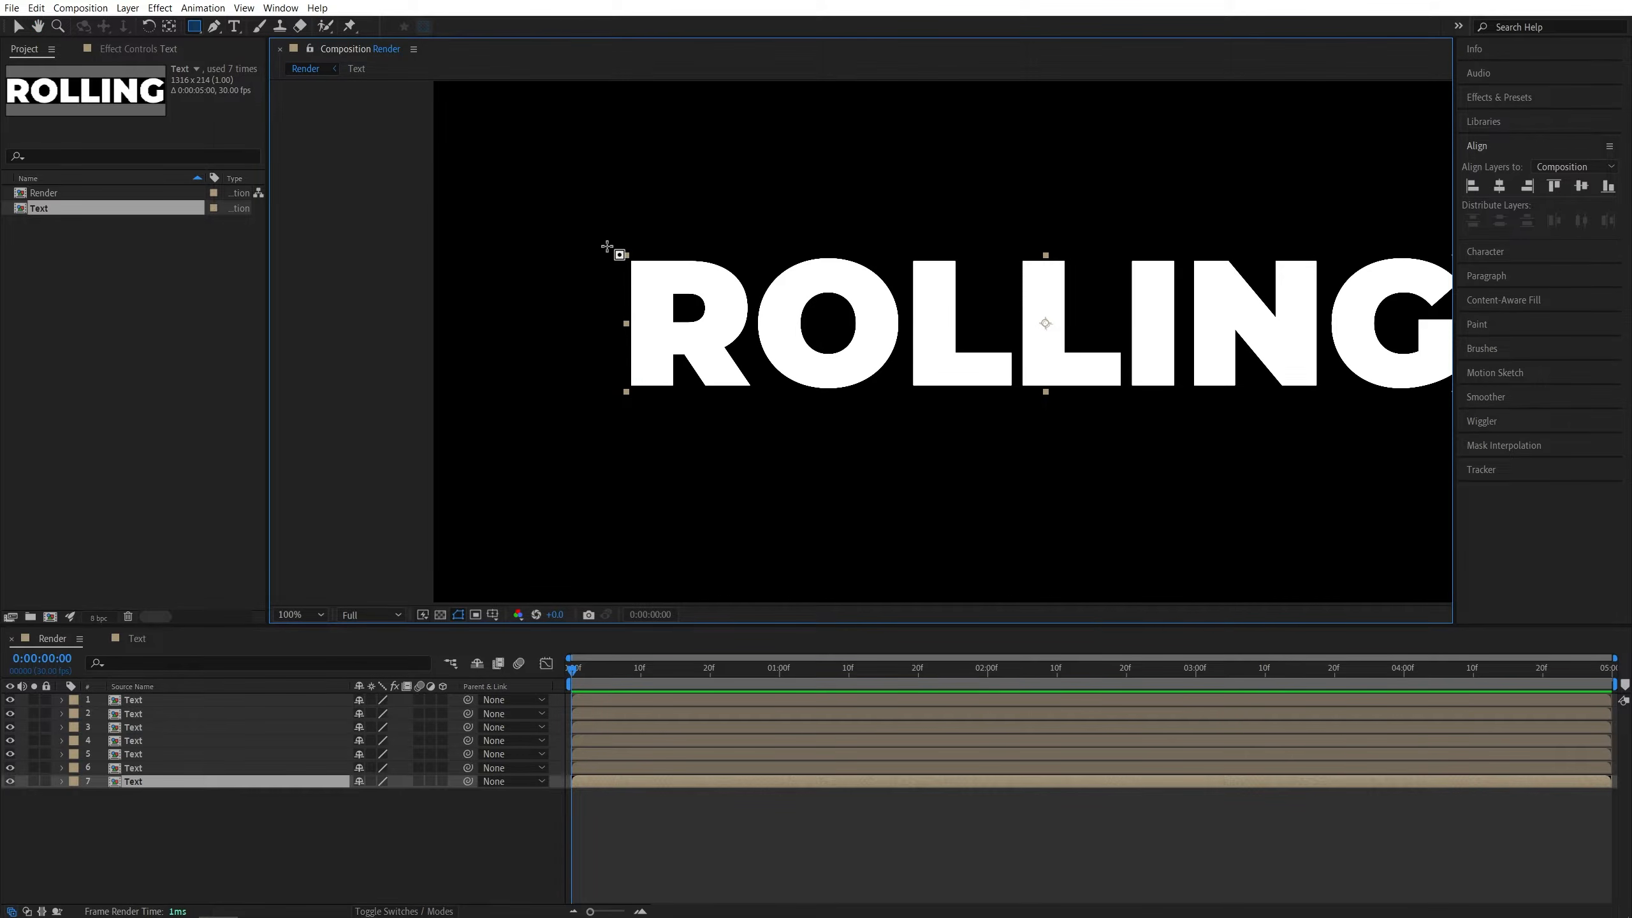
mouse_move(607, 246)
left_mouse_down()
mouse_move(730, 406)
mouse_move(755, 404)
left_mouse_up()
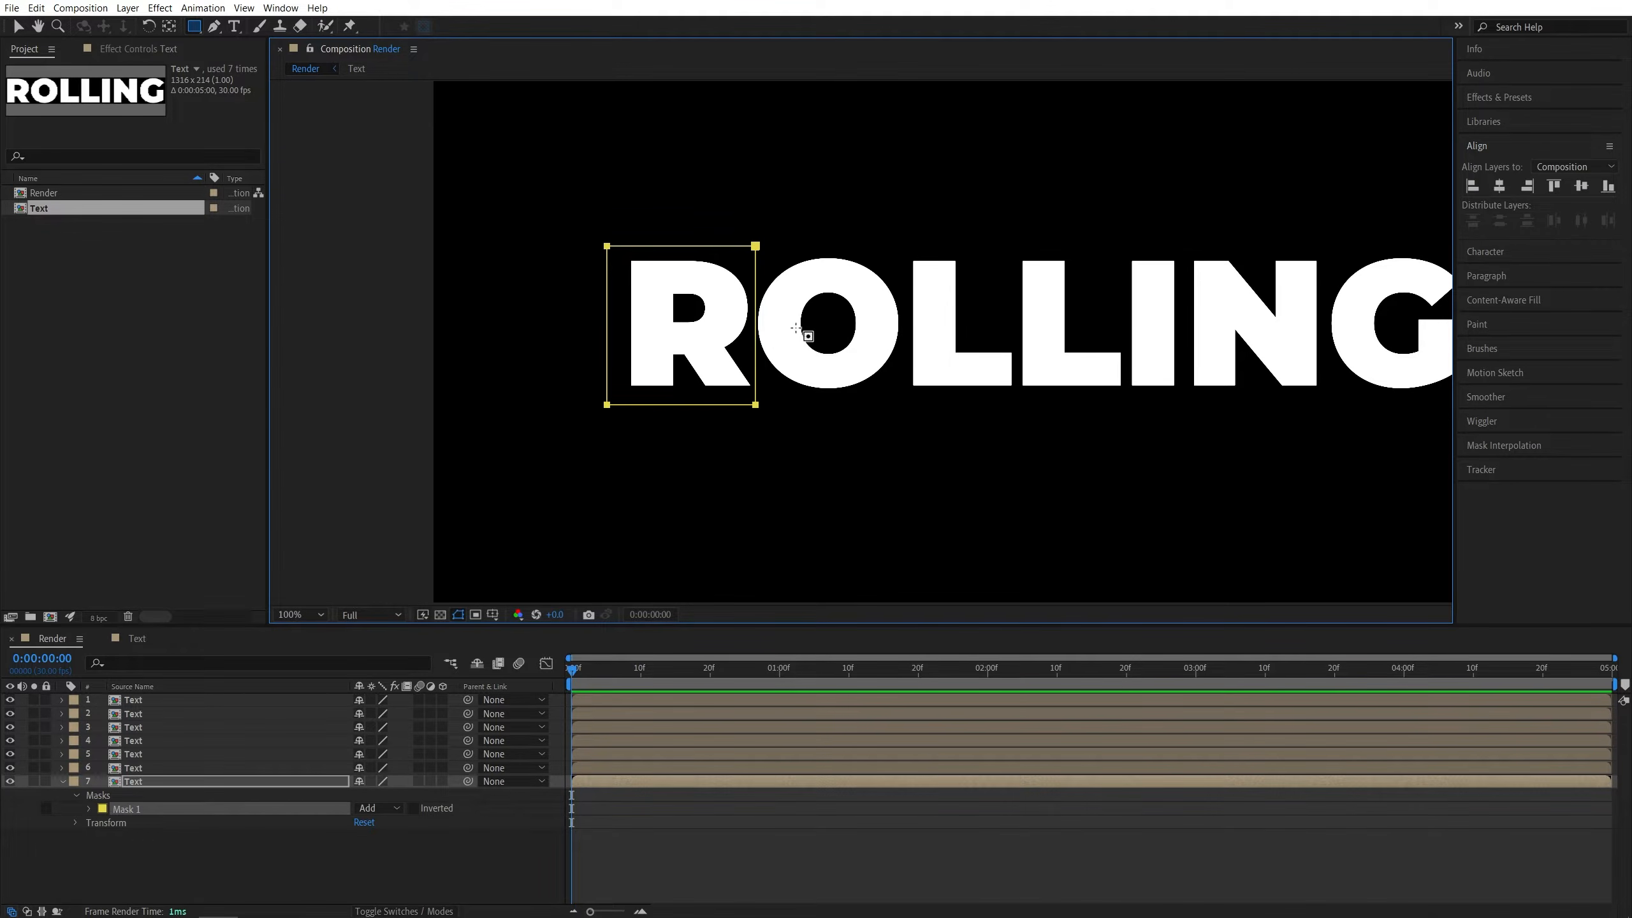
key("Left")
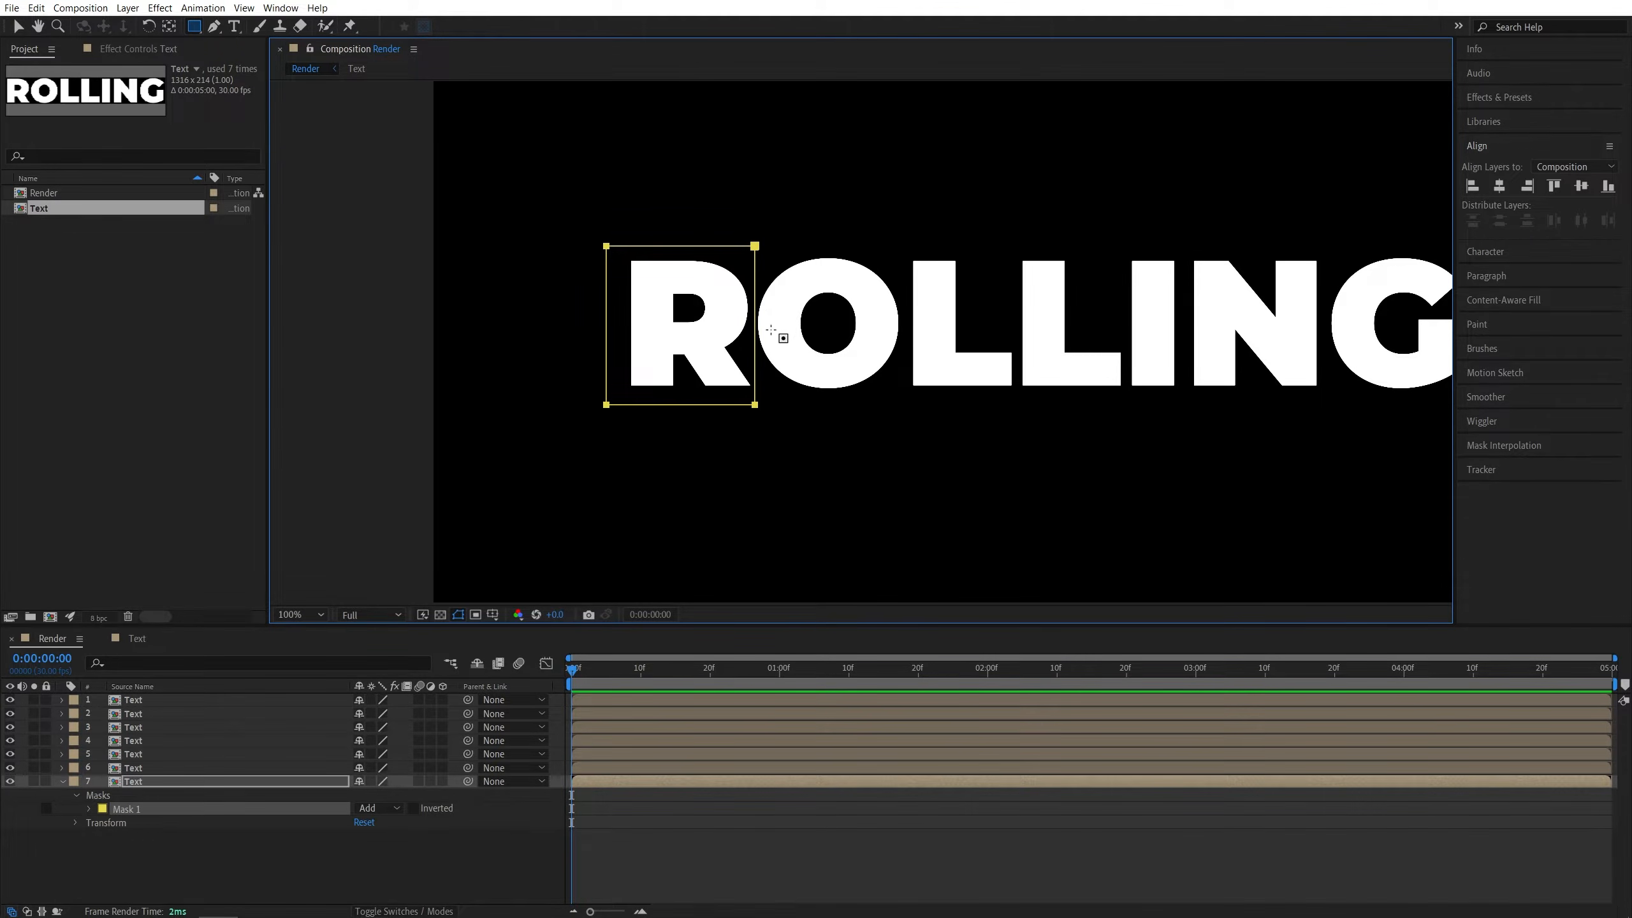
- Draw a rectangular mask around the letter O on layer 6
left_click(138, 768)
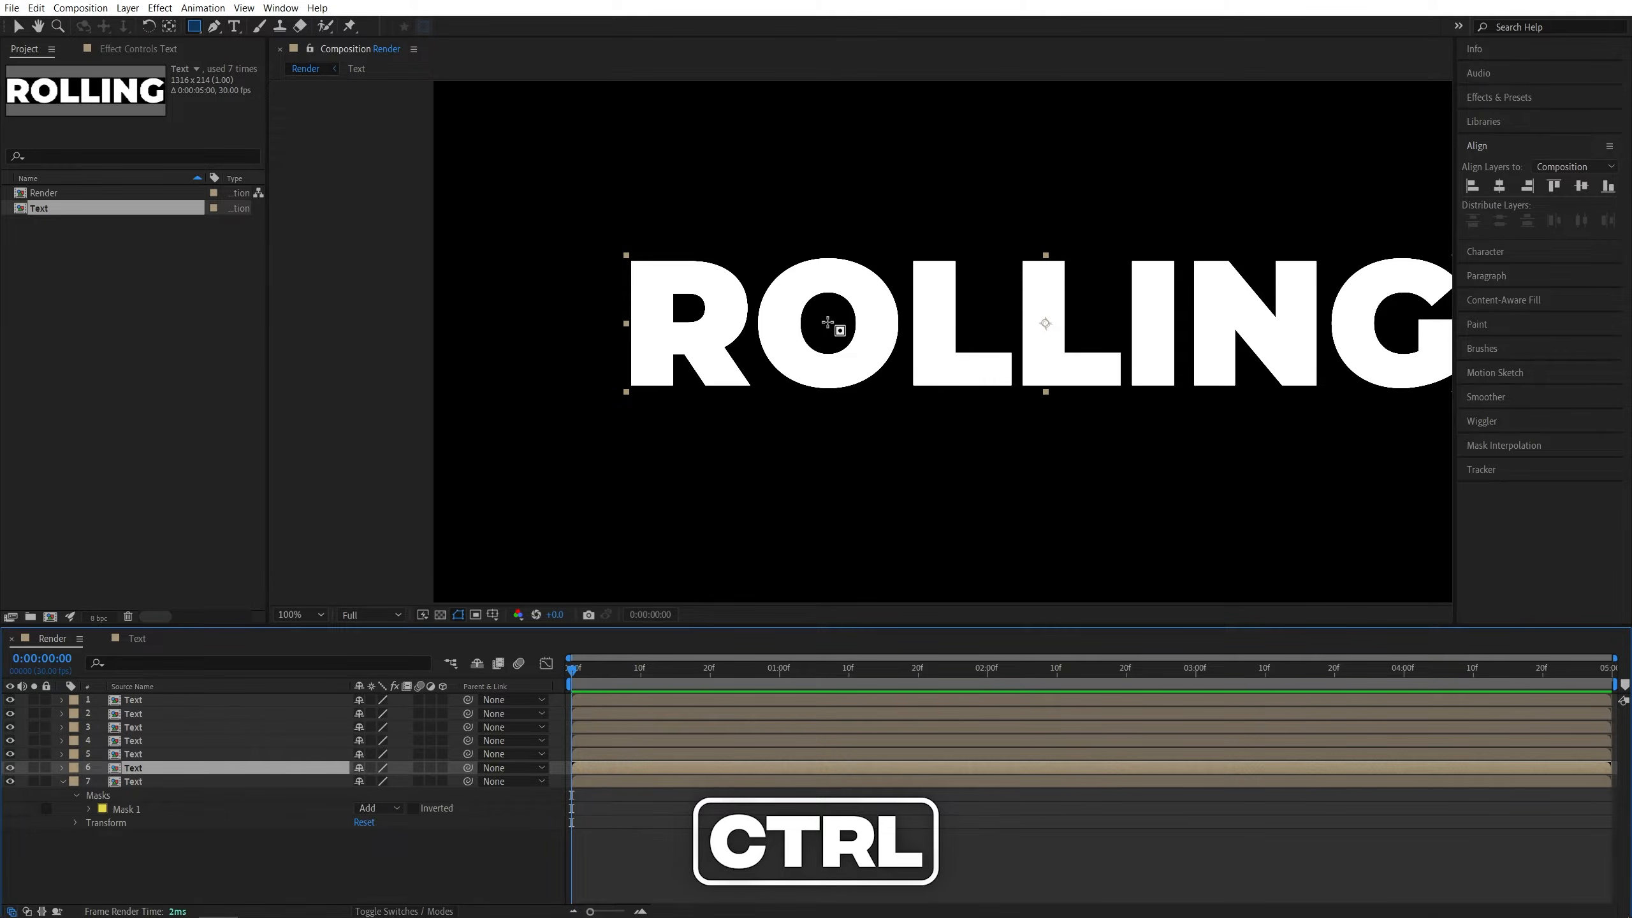
left_click_drag(827, 321, 901, 395)
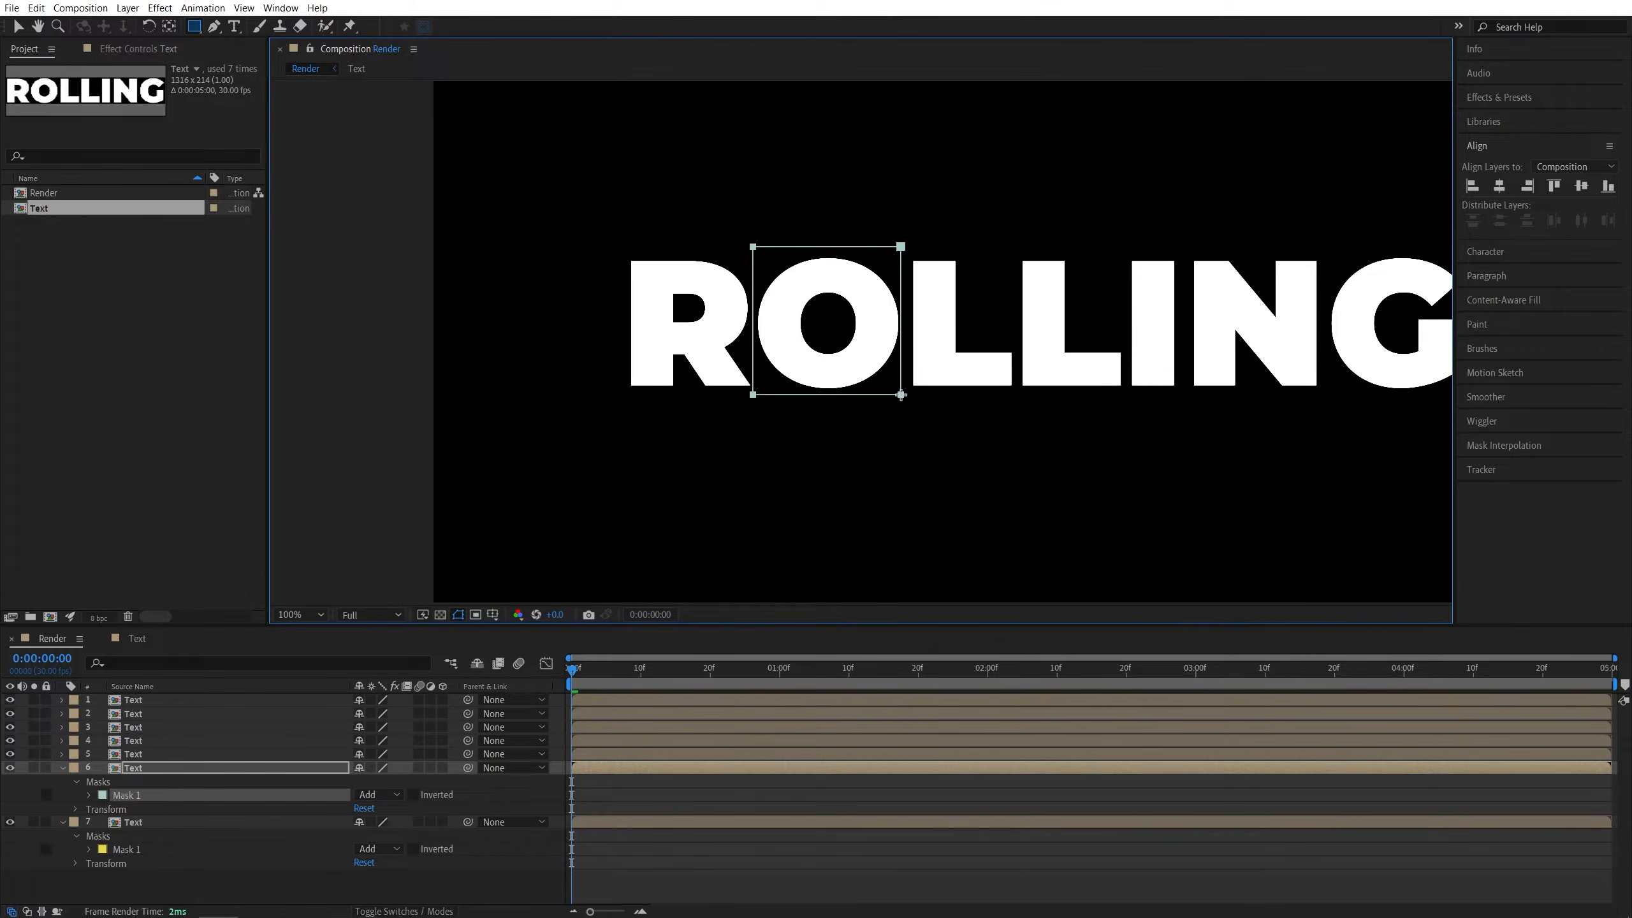
- Mask the first and second L letters on layers 5 and 4 with rectangles
left_click(137, 755)
left_click_drag(911, 256, 1016, 390)
left_click(136, 742)
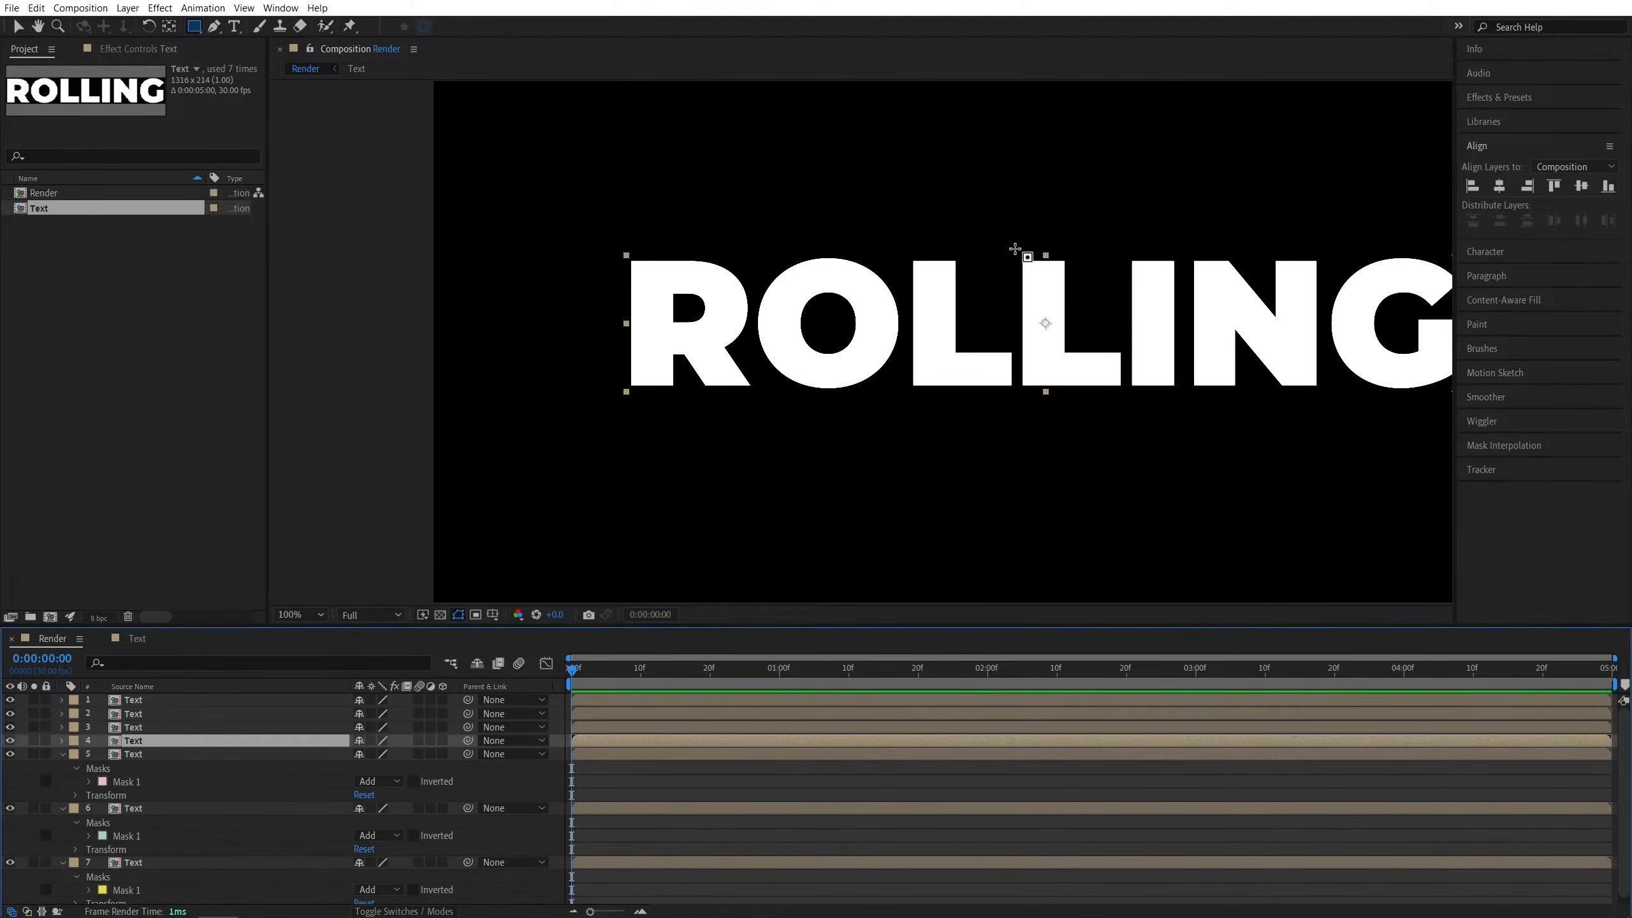
mouse_move(1016, 255)
left_mouse_down()
mouse_move(1125, 393)
mouse_move(537, 423)
left_mouse_up()
- Mask the letters I and N on layers 3 and 2 with rectangles
scroll(1125, 392, "up", 1)
left_click(161, 727)
left_click_drag(809, 205, 906, 466)
left_click(160, 713)
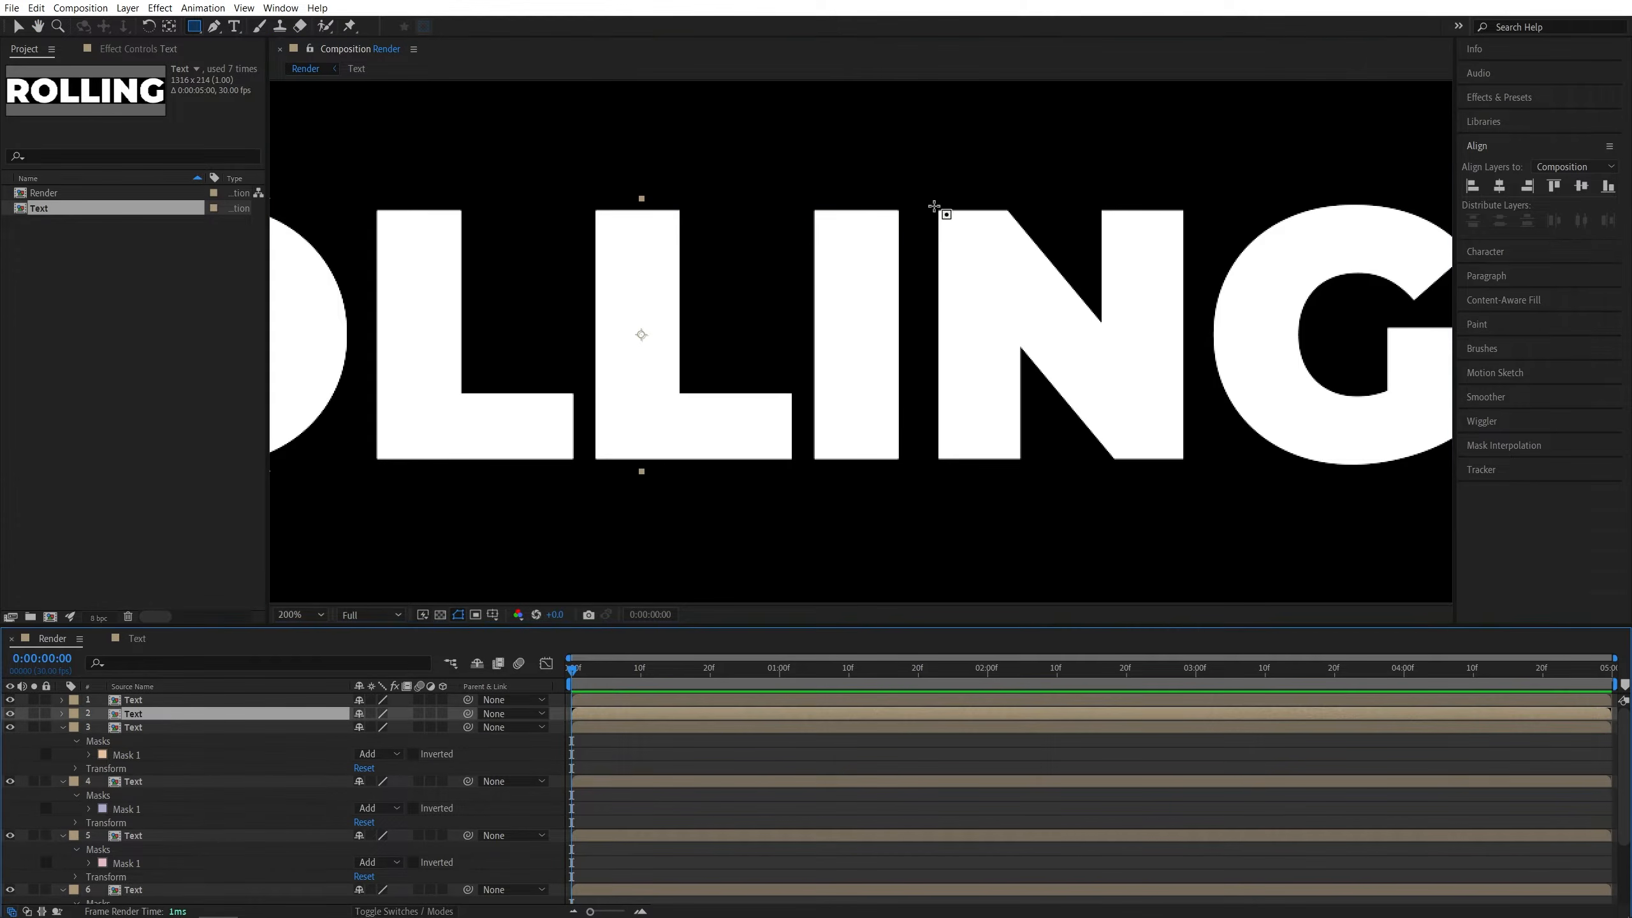
left_click_drag(933, 207, 1193, 464)
- Draw a rectangular mask around the letter G on the top layer
left_click(160, 700)
left_click_drag(1353, 329, 981, 346)
mouse_move(981, 346)
left_mouse_down()
mouse_move(1128, 489)
mouse_move(1147, 448)
mouse_move(1206, 449)
left_mouse_up()
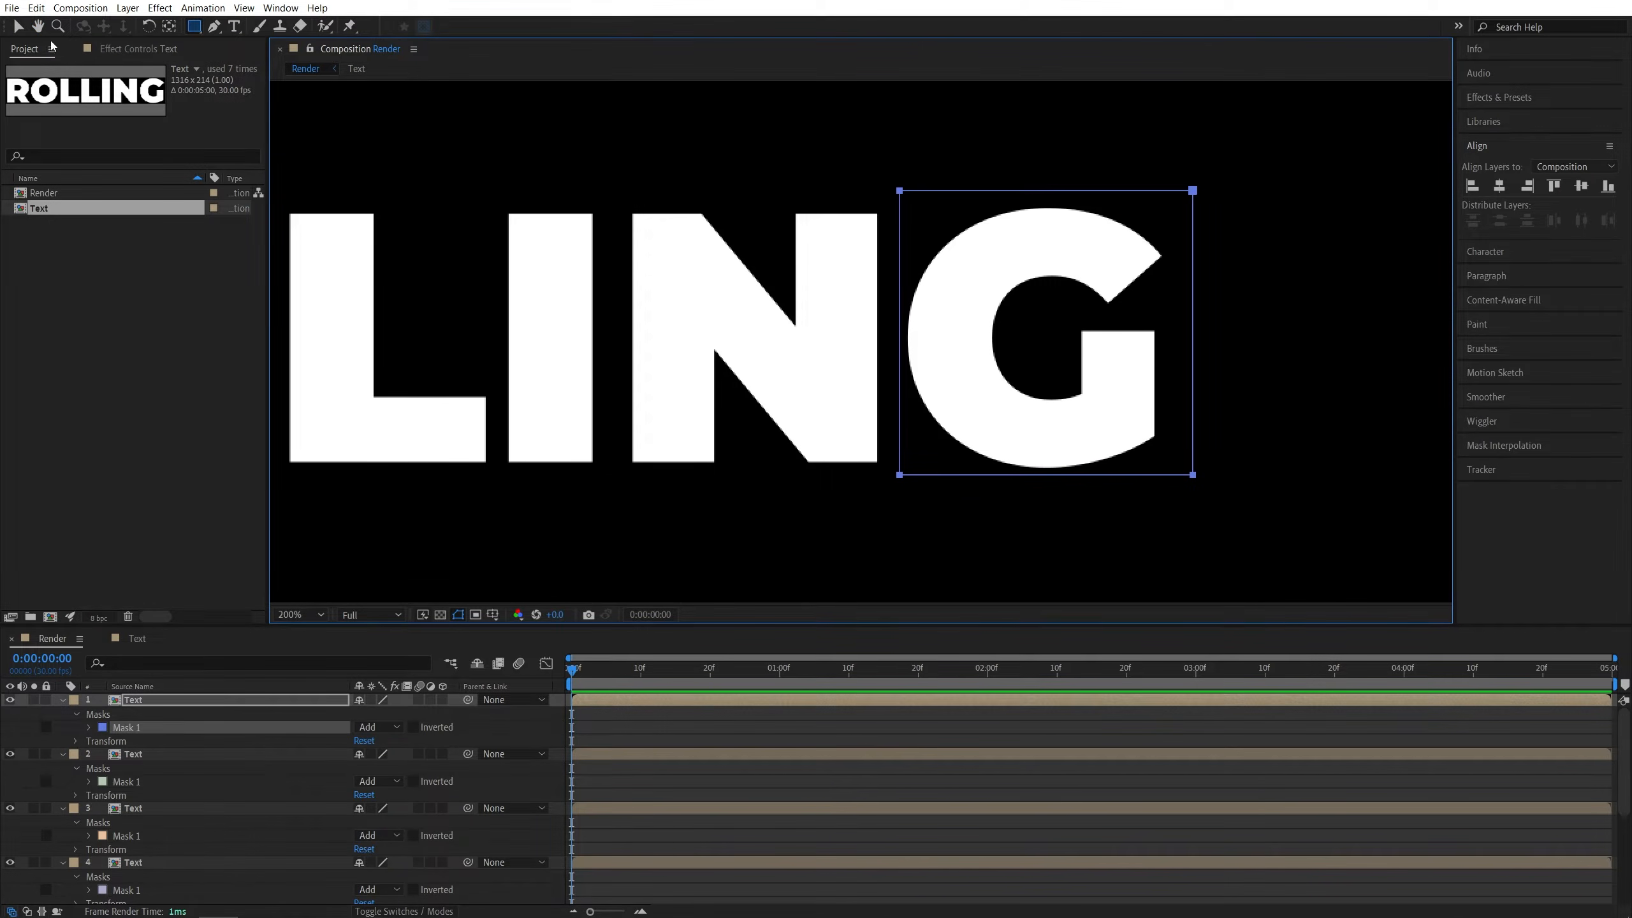
- Apply the Offset effect to the bottom R layer, layer 7
left_click(18, 27)
left_click(649, 537)
key("shift+slash")
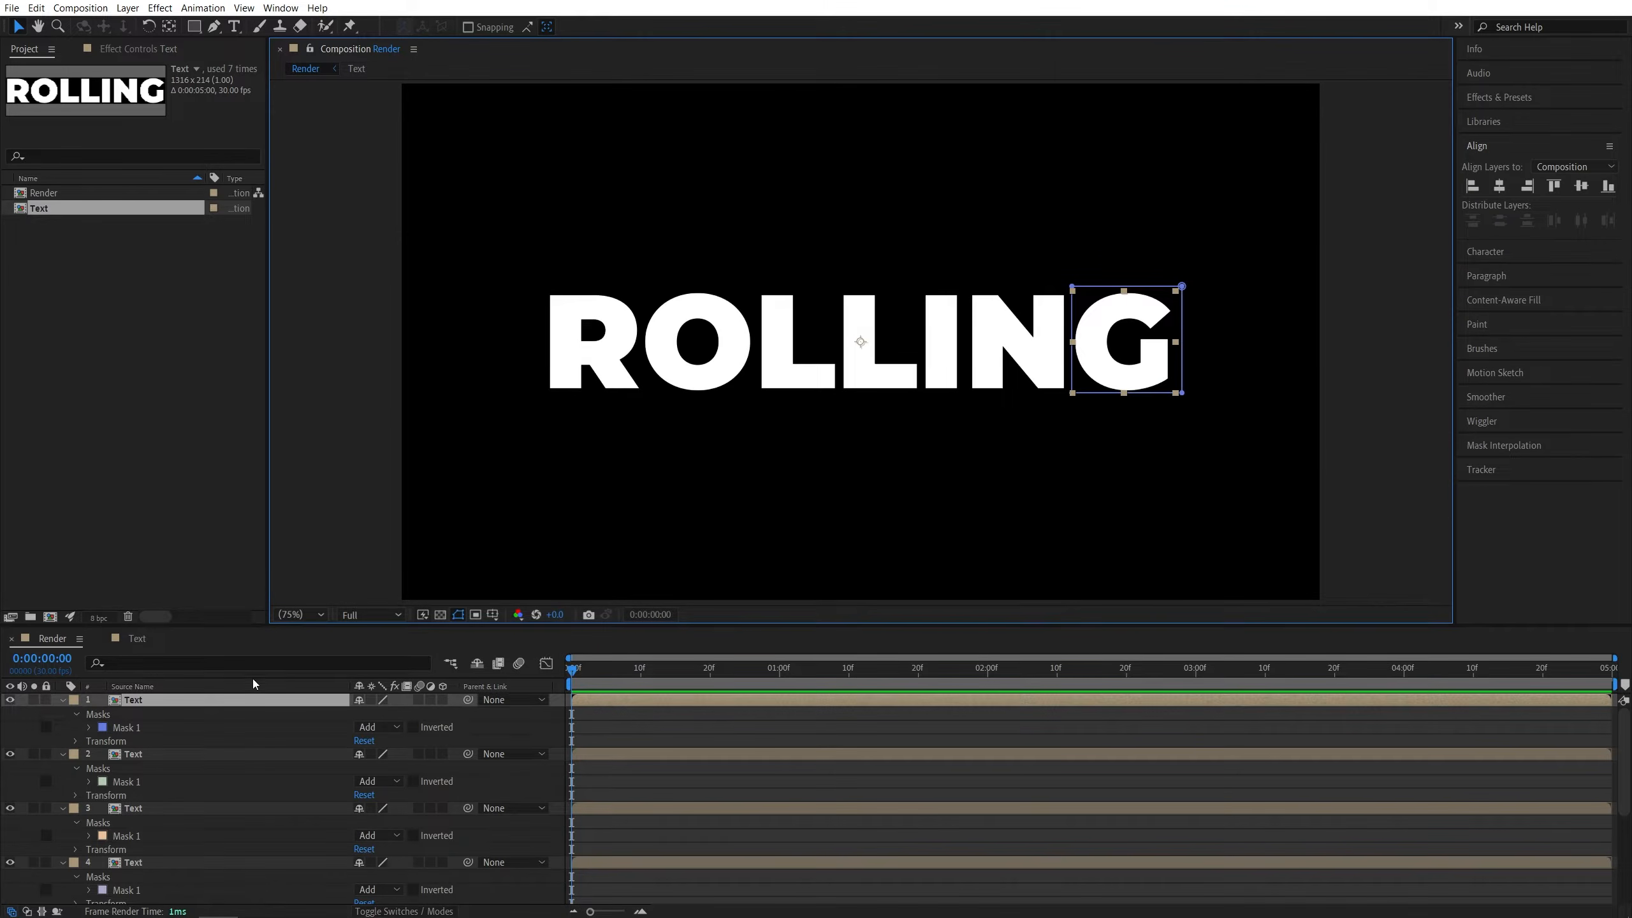
scroll(216, 724, "down", 5)
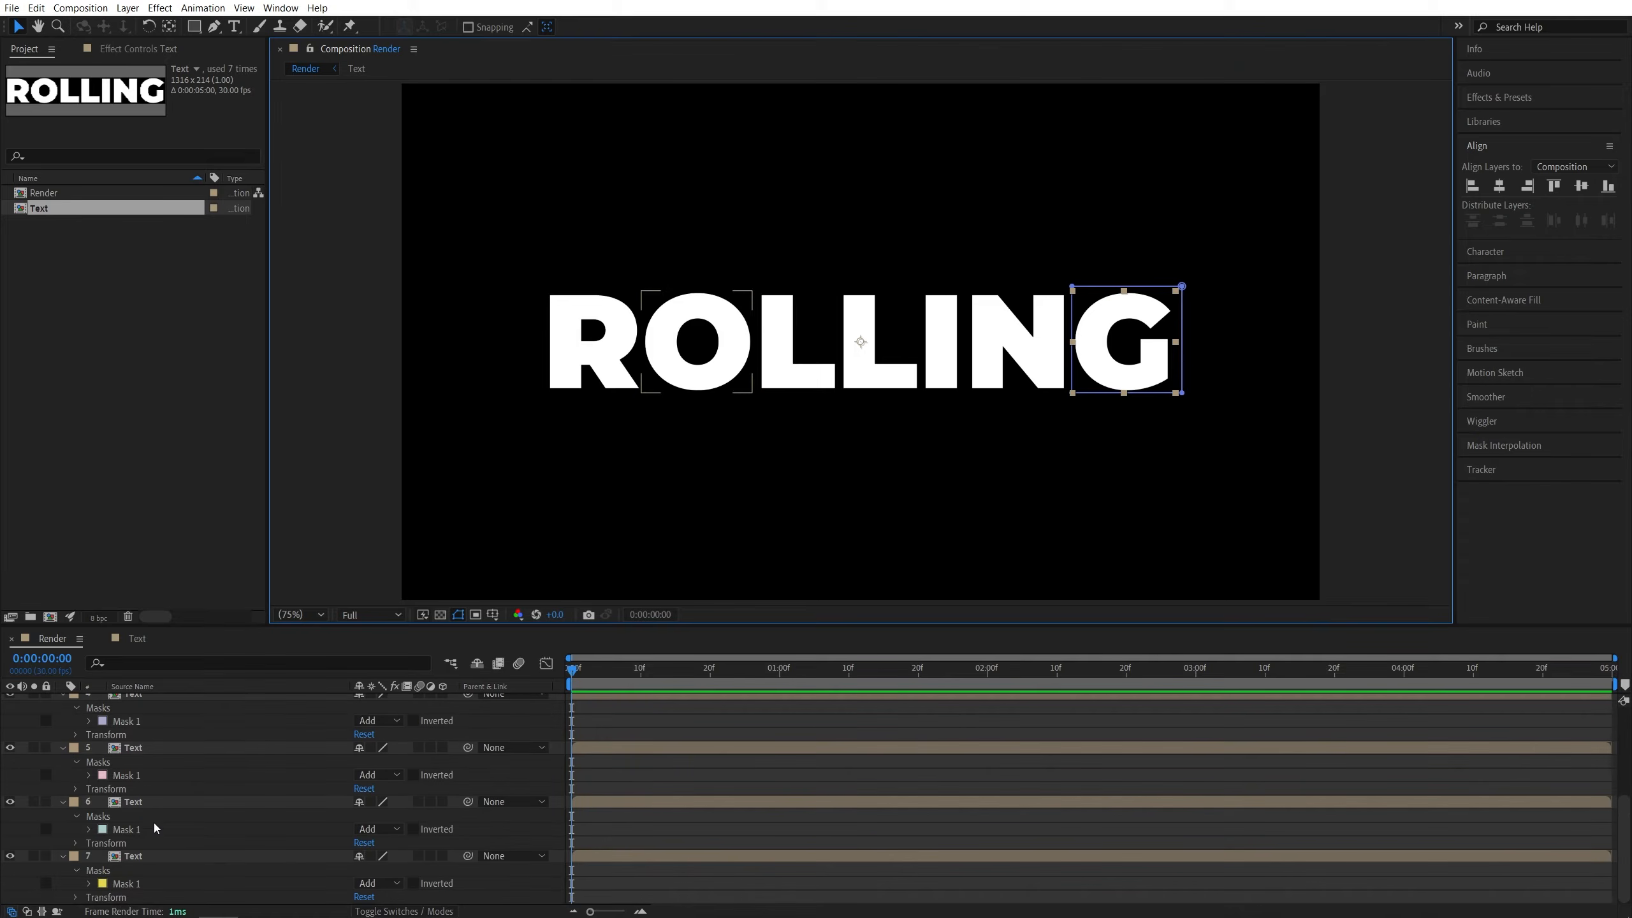
left_click(153, 857)
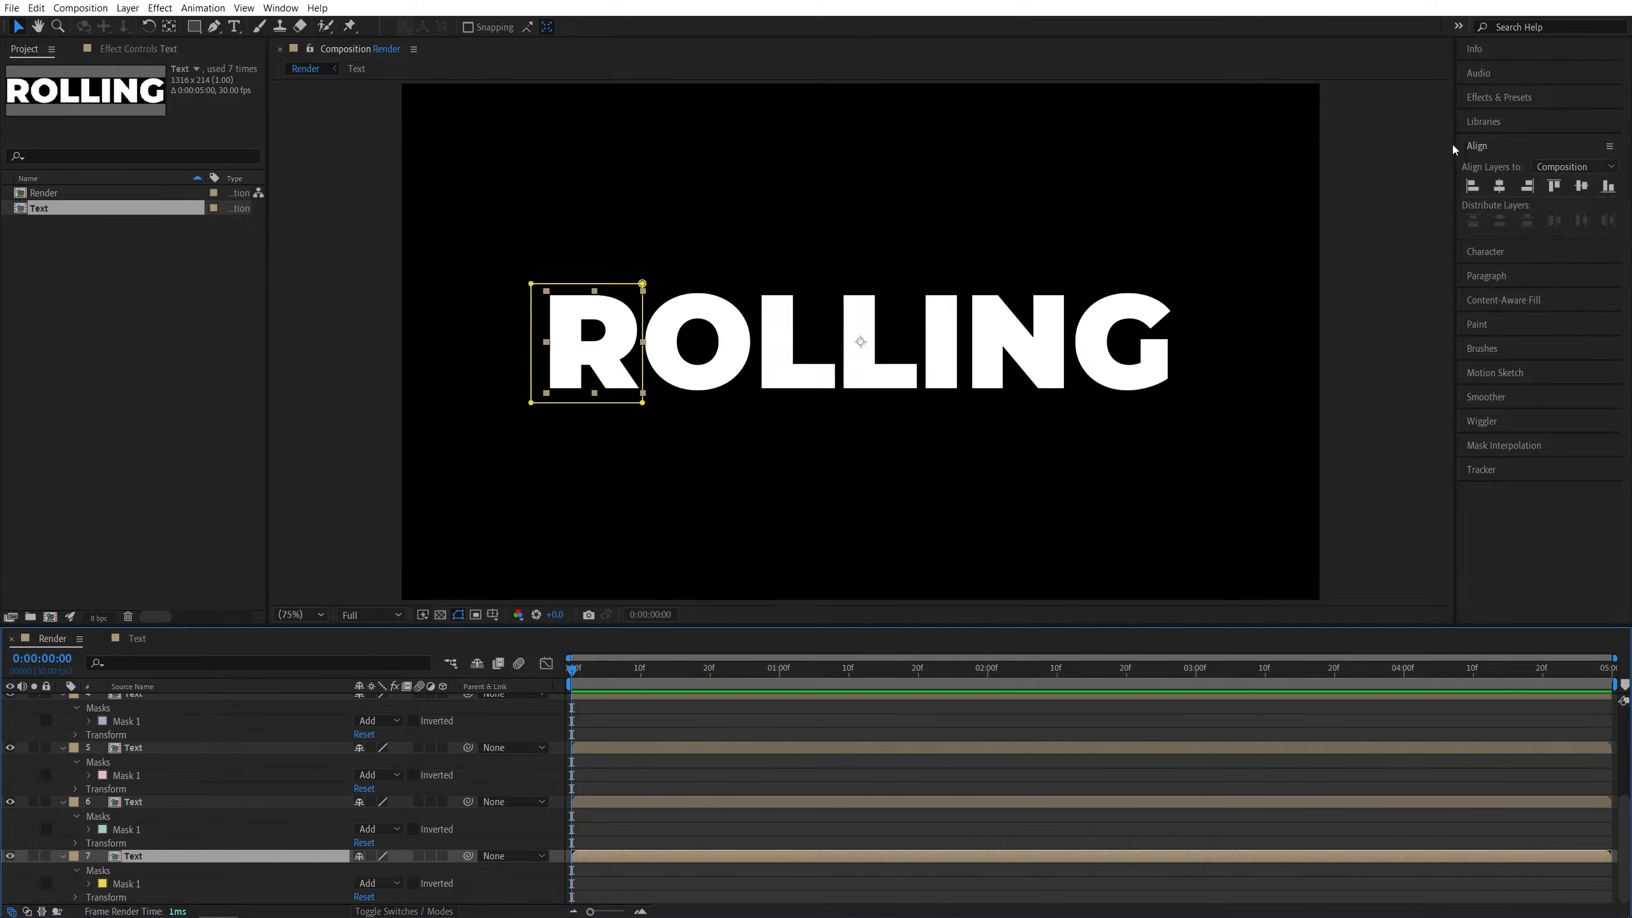
left_click(1498, 97)
left_click(1524, 120)
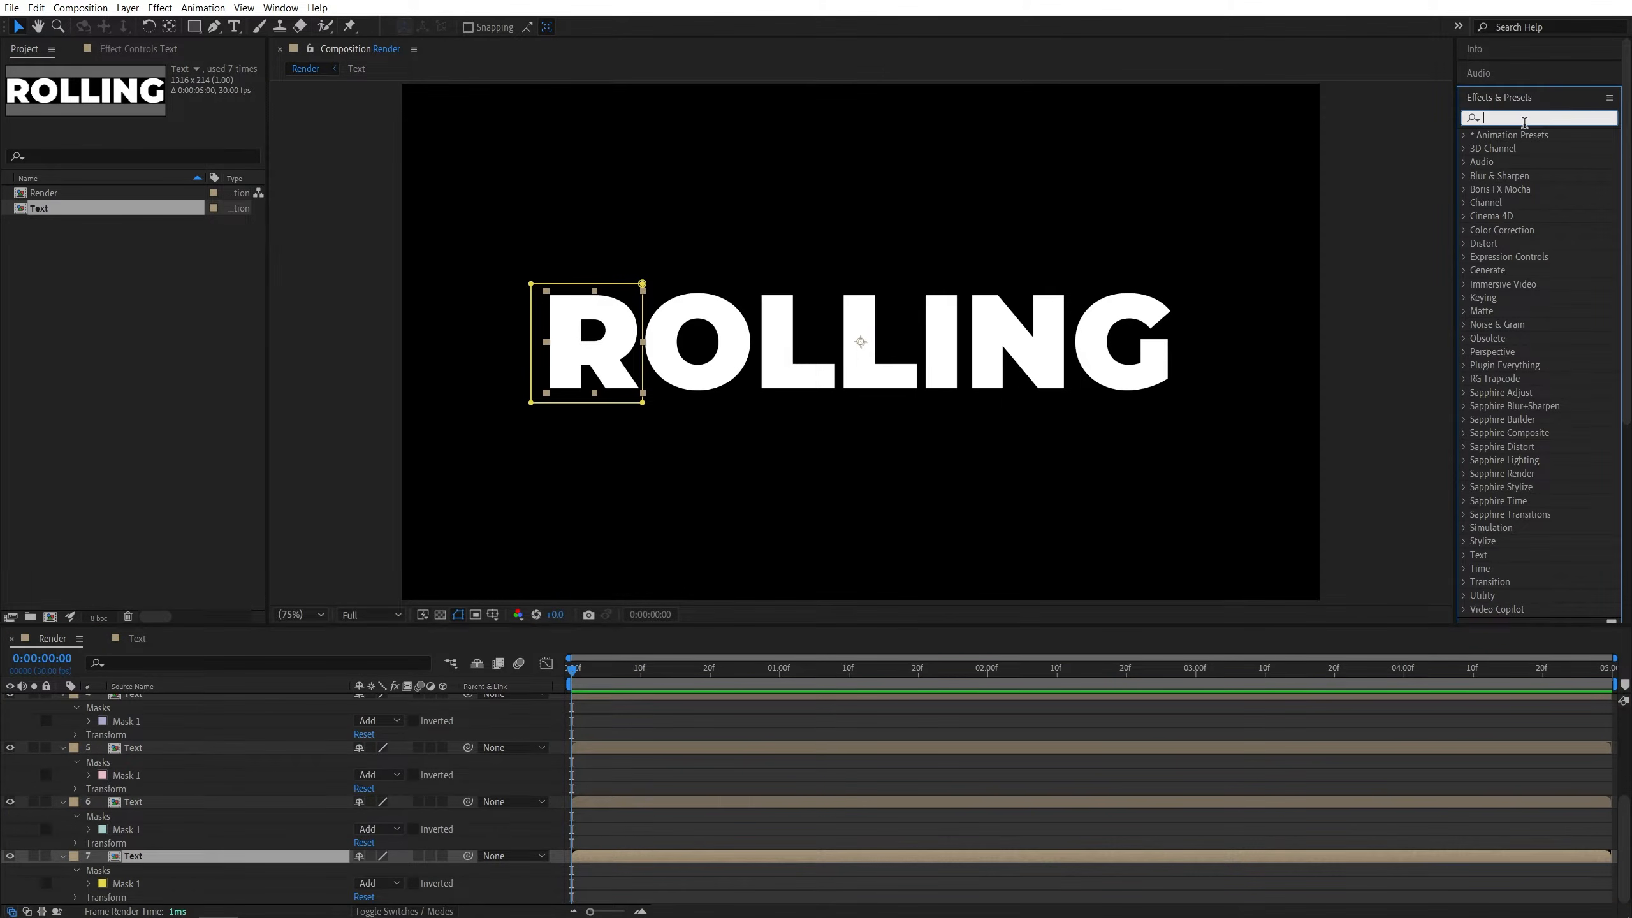
type("offset")
left_click_drag(1525, 175, 162, 853)
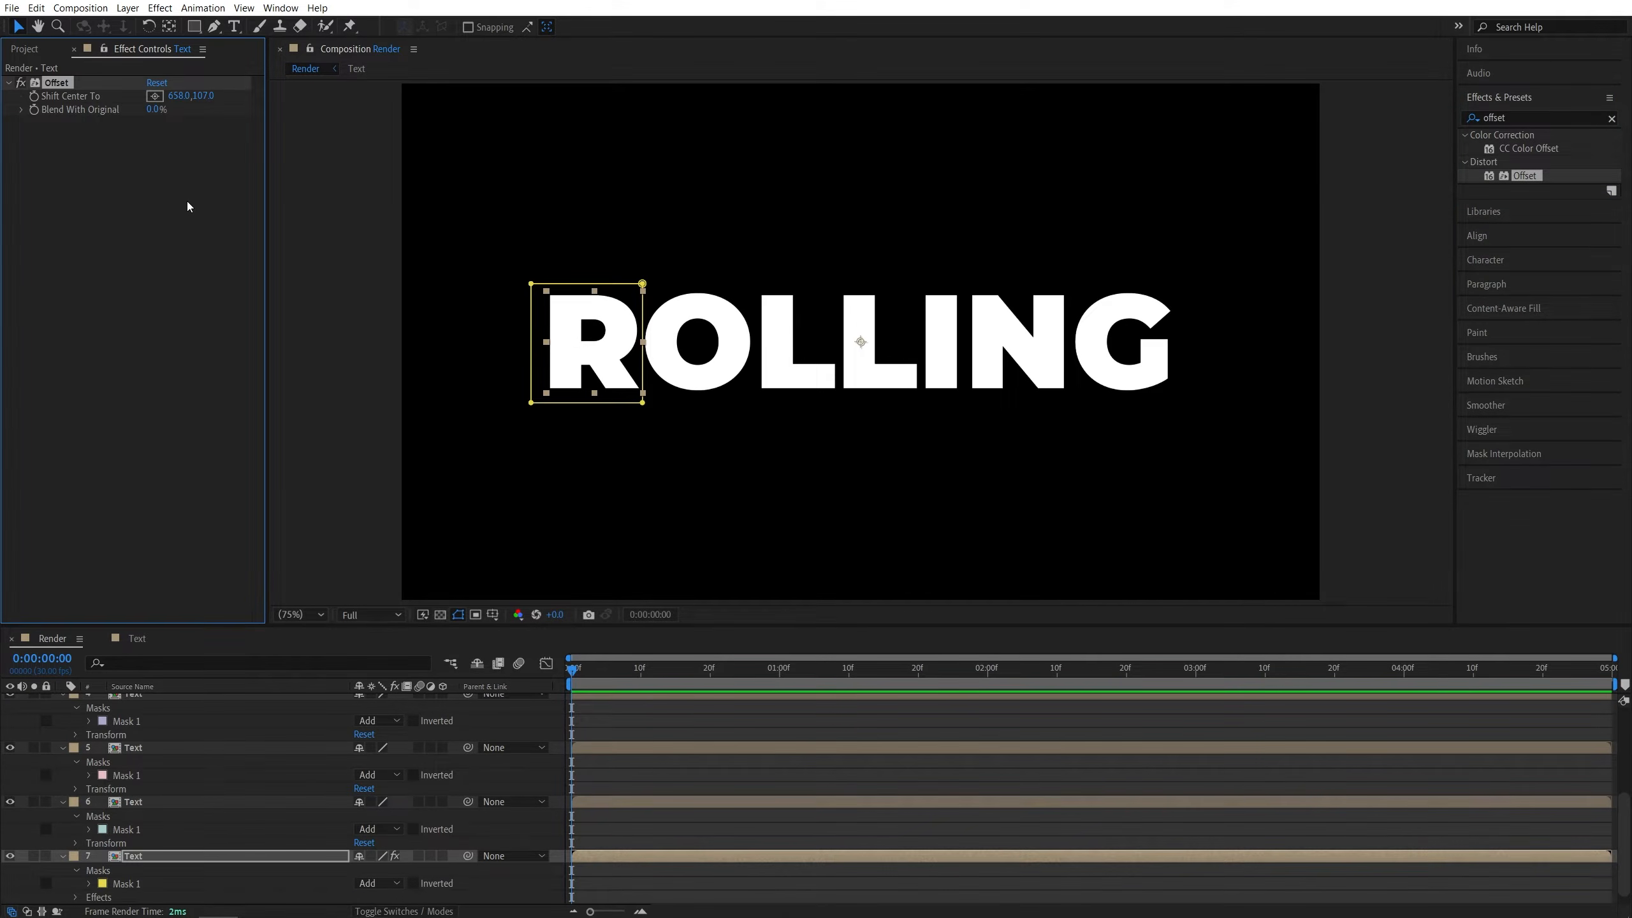
- Add a Shift Center To keyframe on the Offset effect and move it to 4 seconds
left_click(34, 96)
key("u")
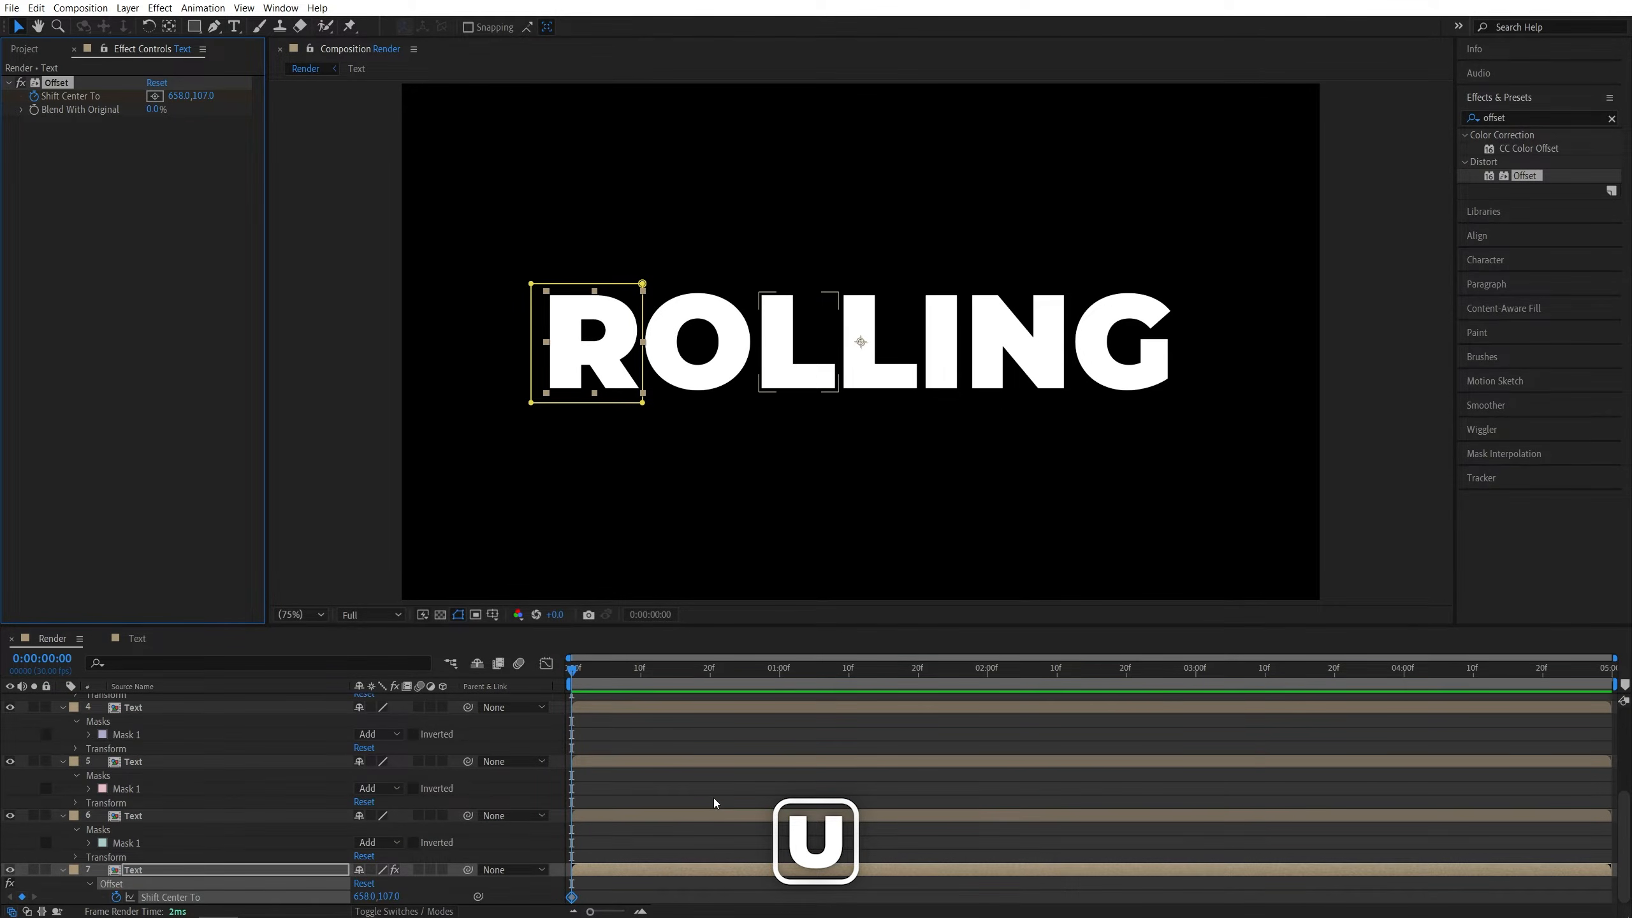
left_click_drag(572, 898, 1404, 900)
left_click(1403, 671)
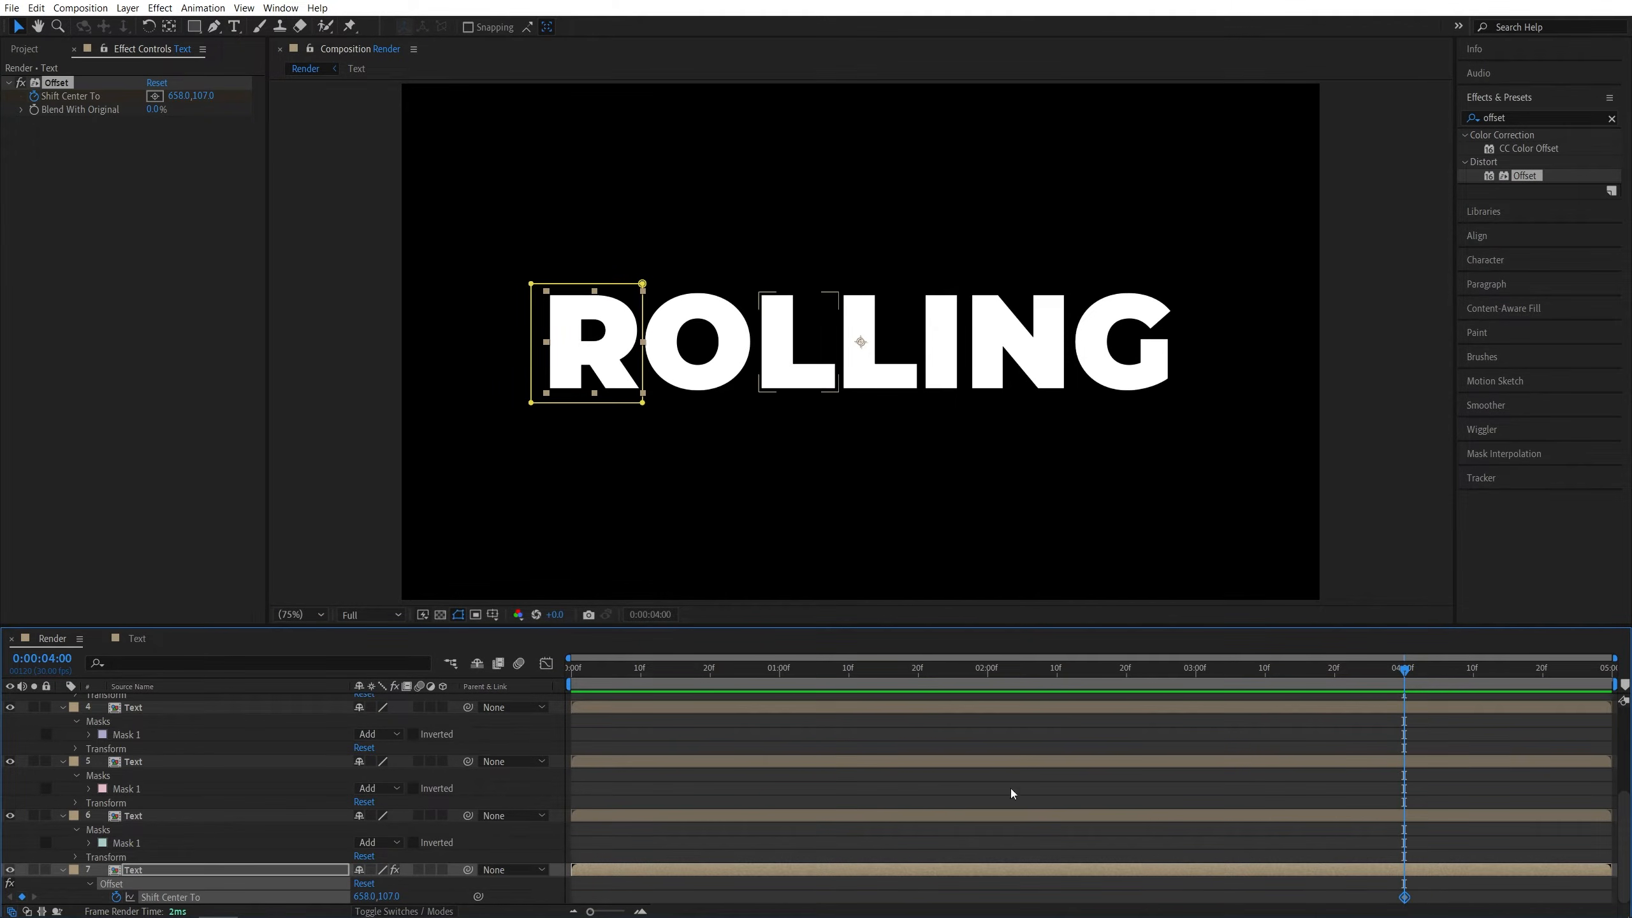
- Copy the Offset effect from layer 7 and paste it onto layers 1 through 6
left_click(77, 186)
left_click(61, 84)
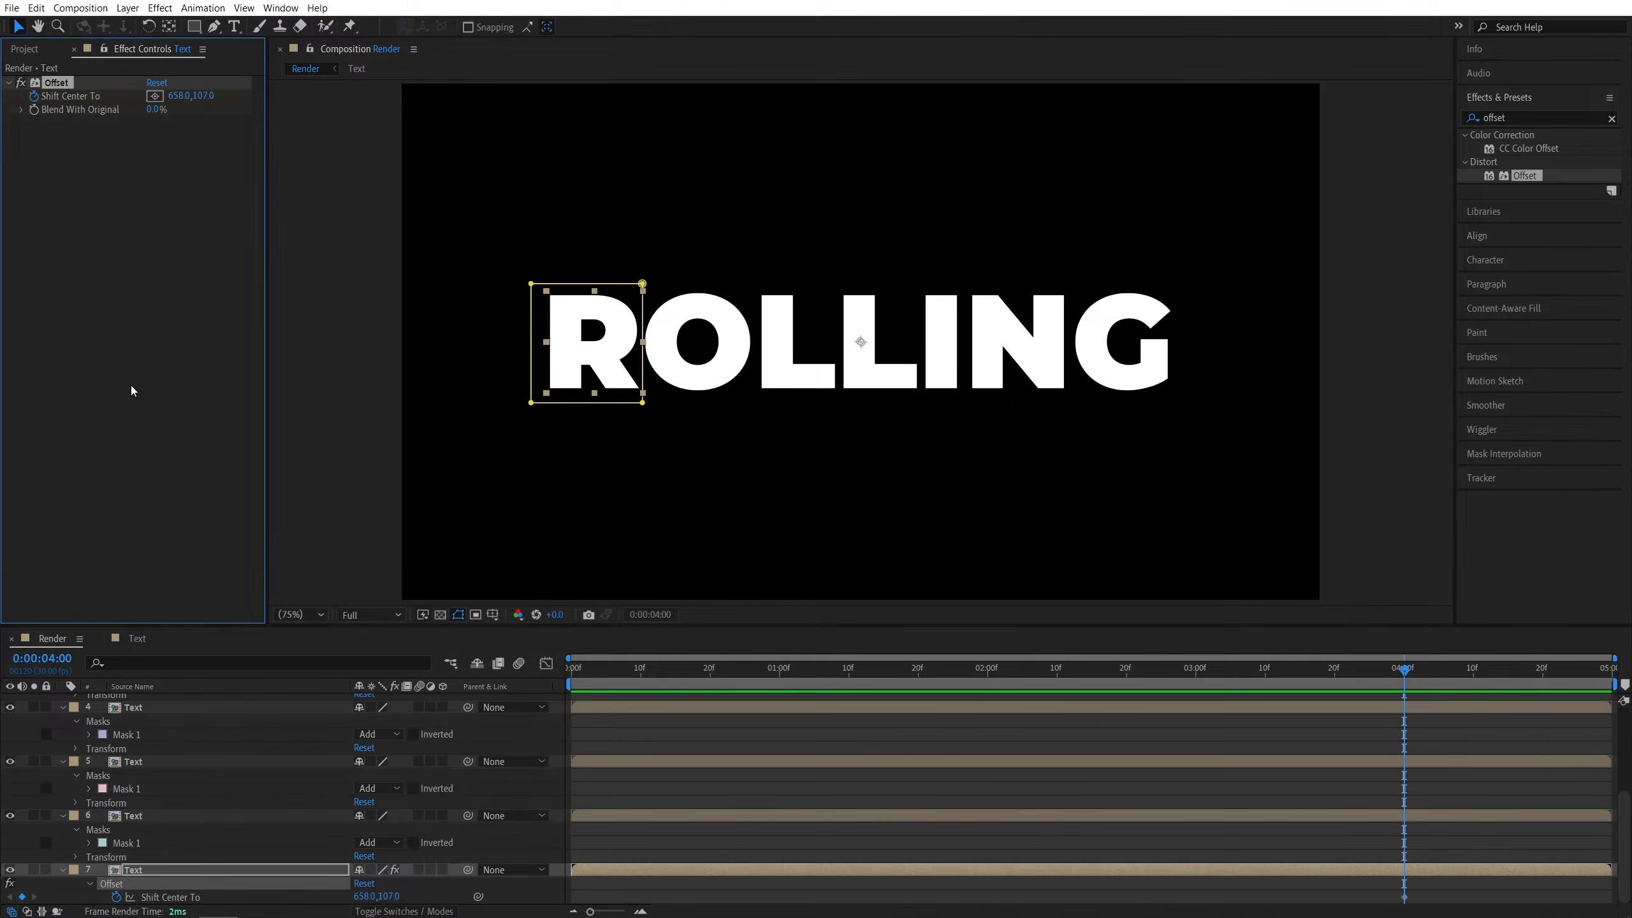
key("ctrl+c")
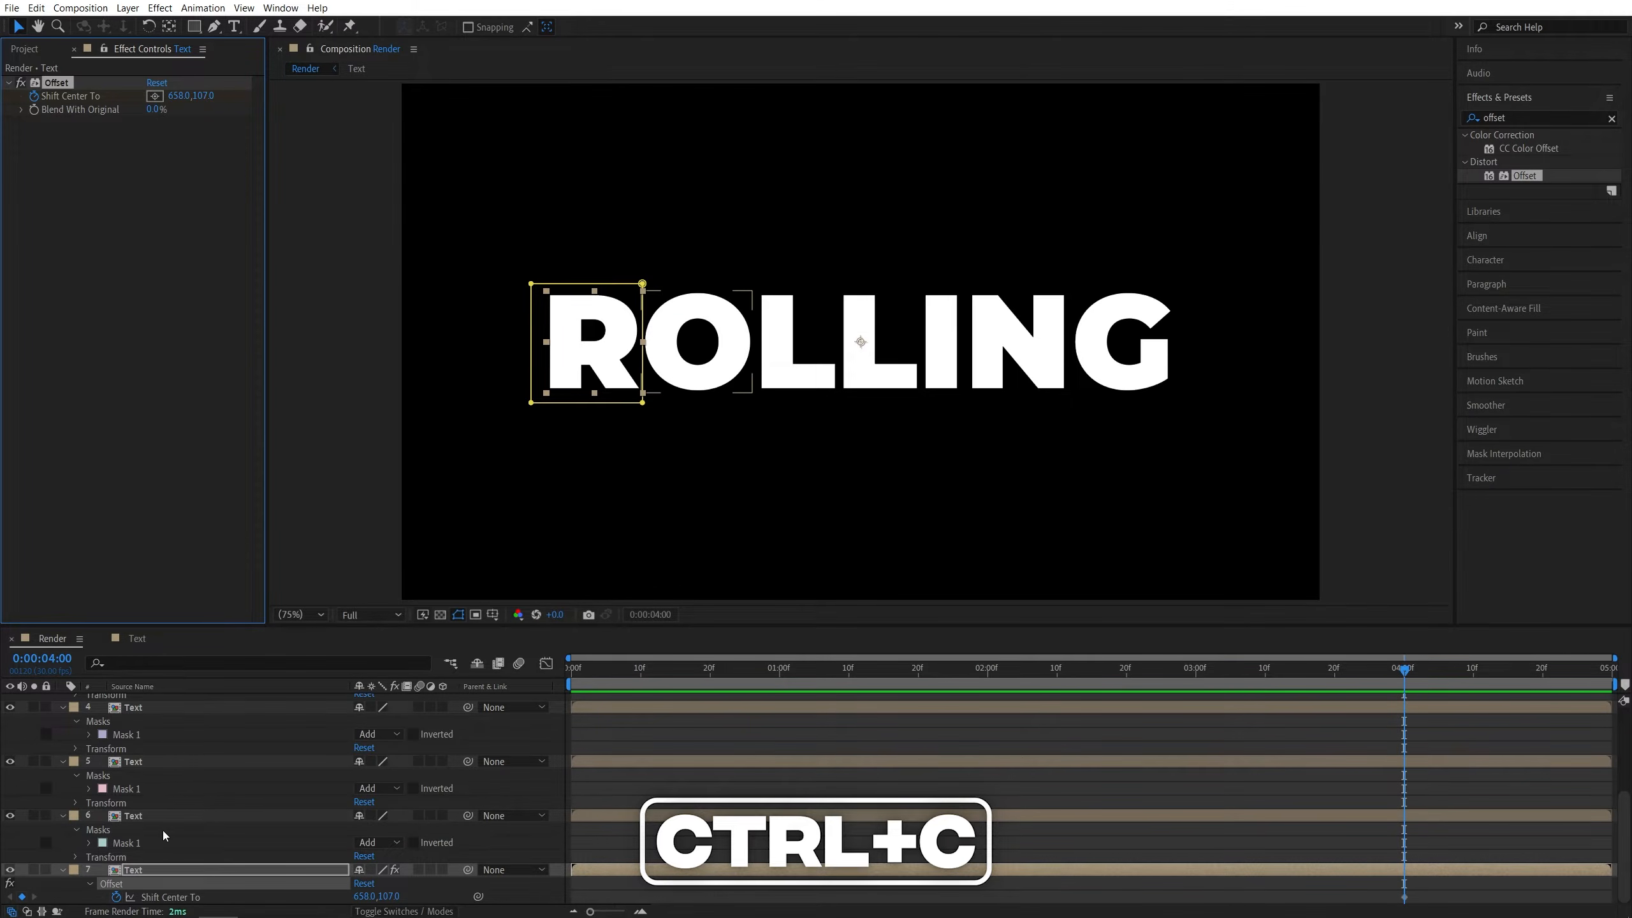
left_click(151, 816)
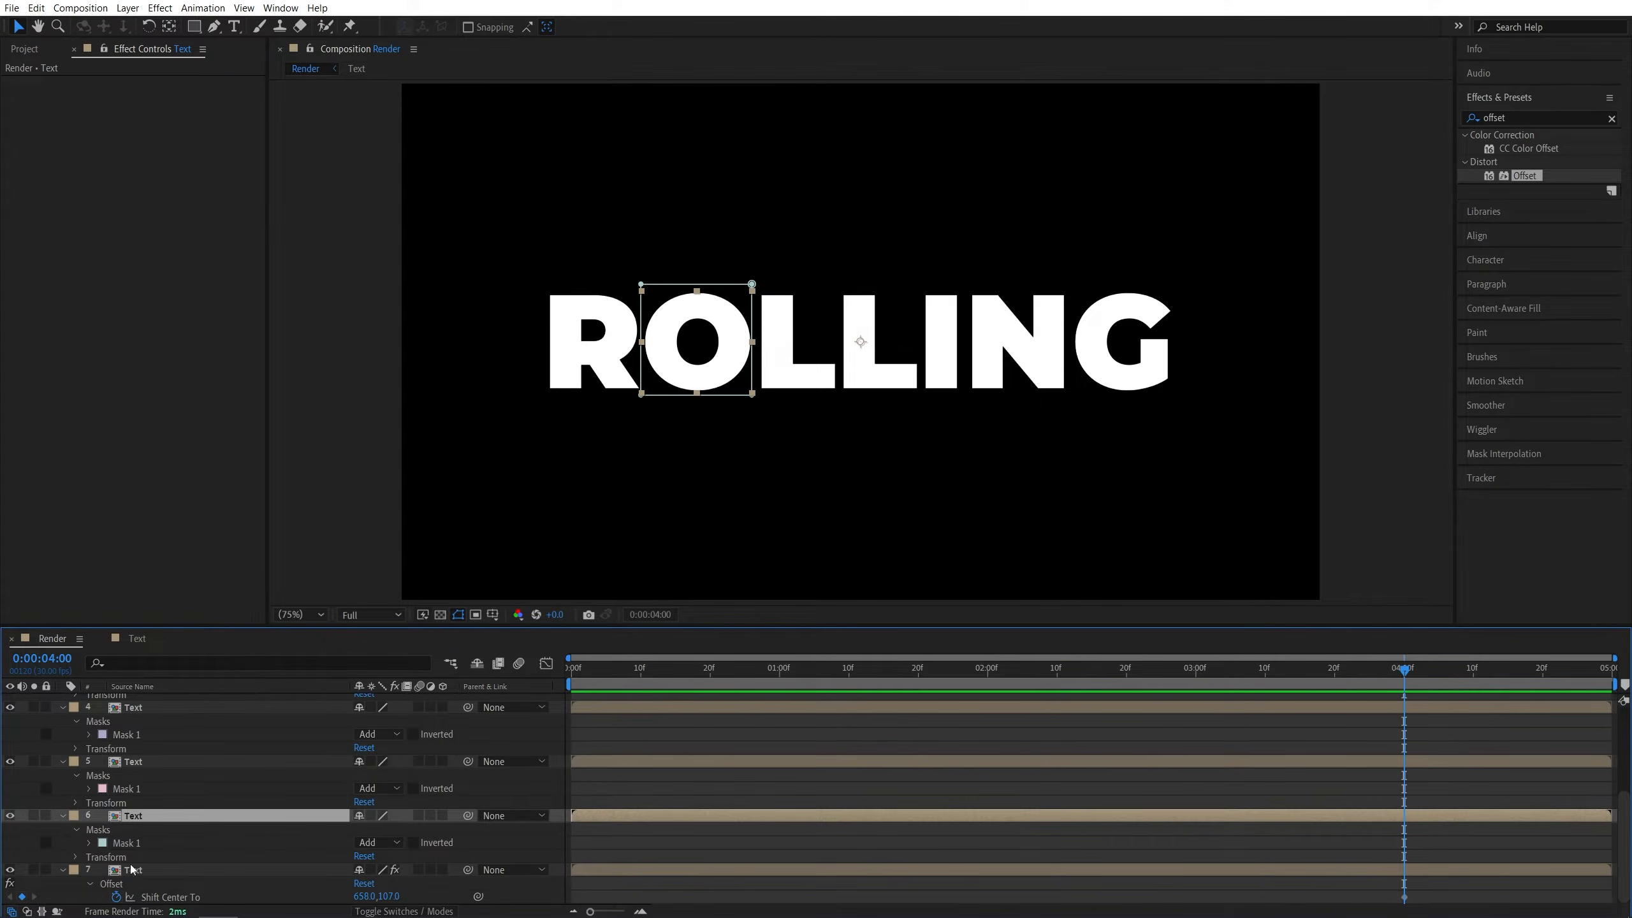
scroll(148, 783, "up", 3)
scroll(148, 783, "up", 1)
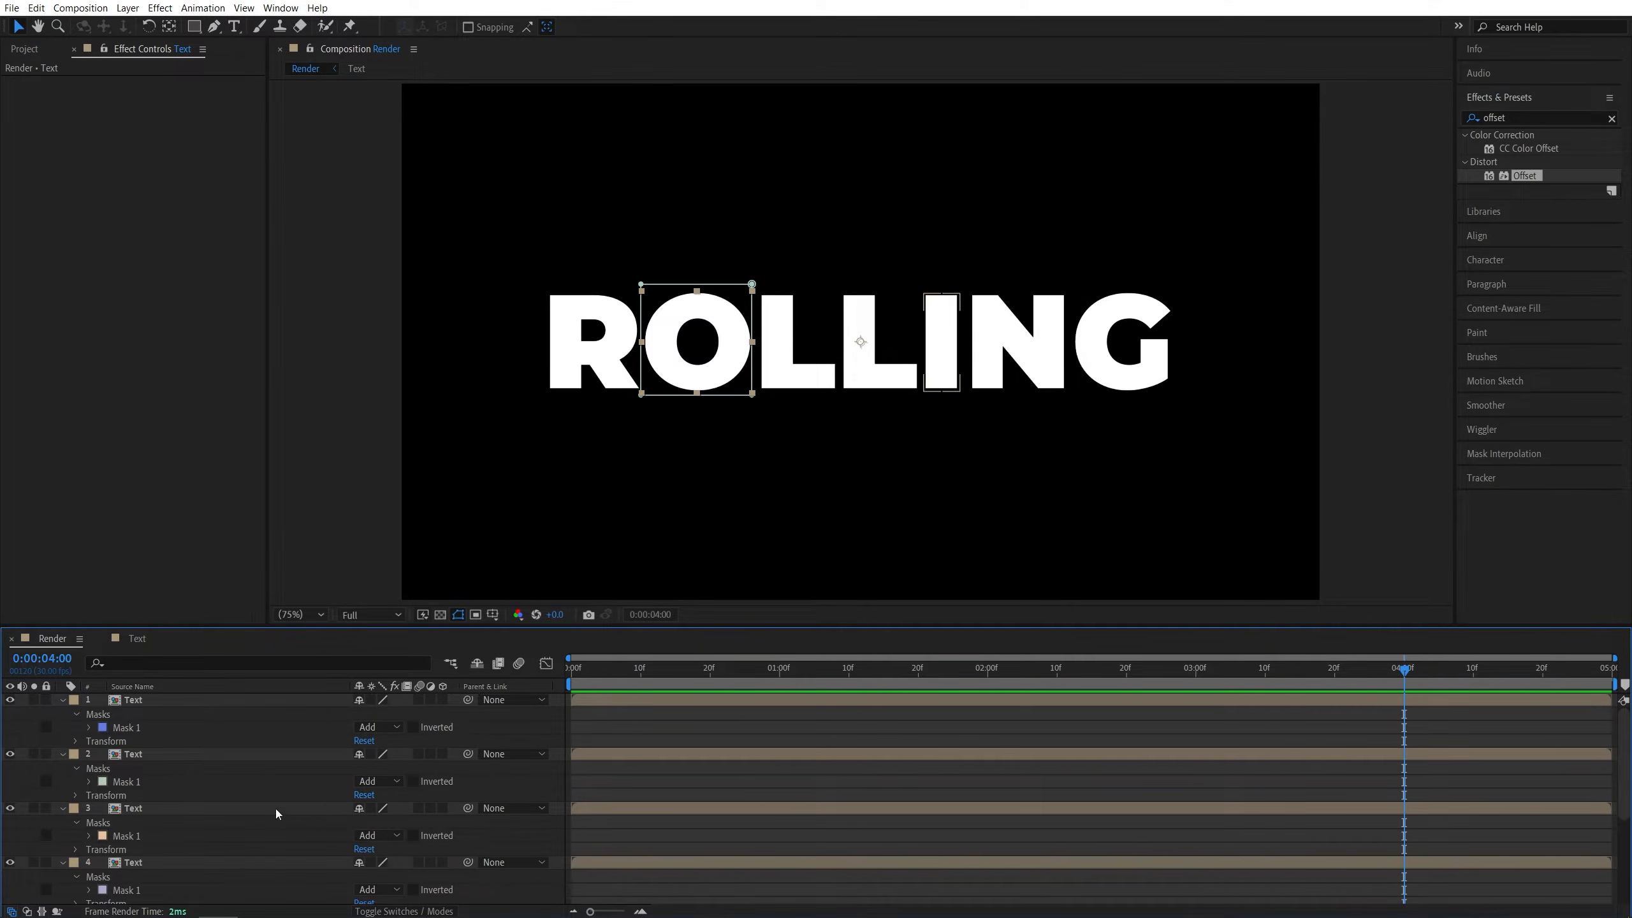
left_click(143, 702, "shift")
key("ctrl+v")
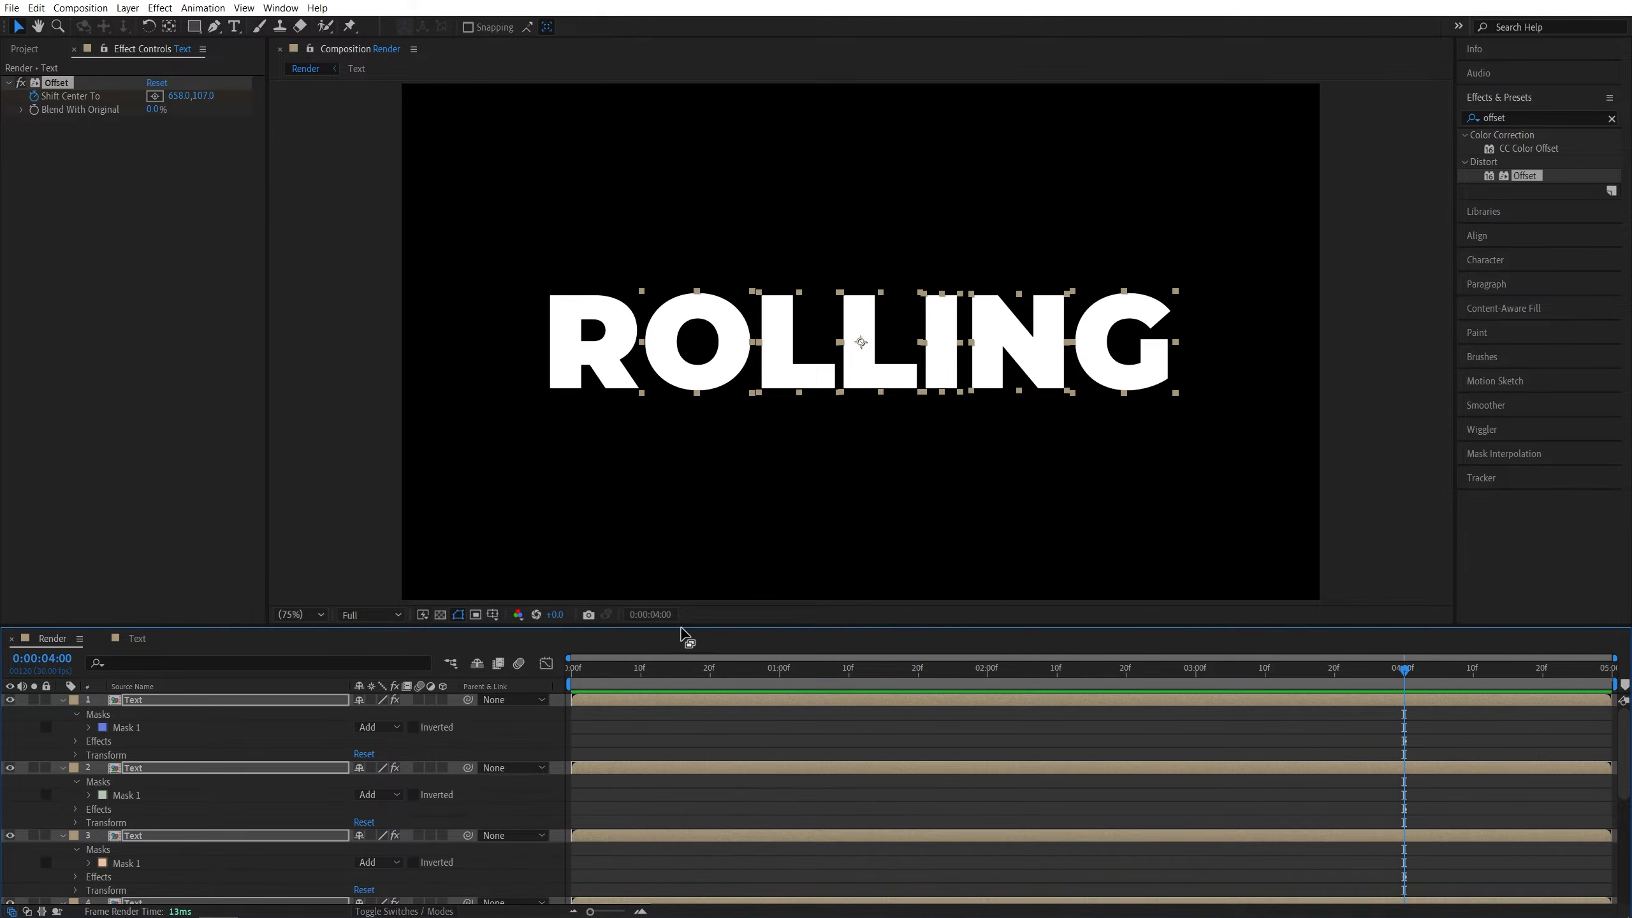
- Reveal the keyframed properties and, at 0 seconds, set layer 7's Shift Center To to 658, -2000
left_click_drag(686, 627, 713, 460)
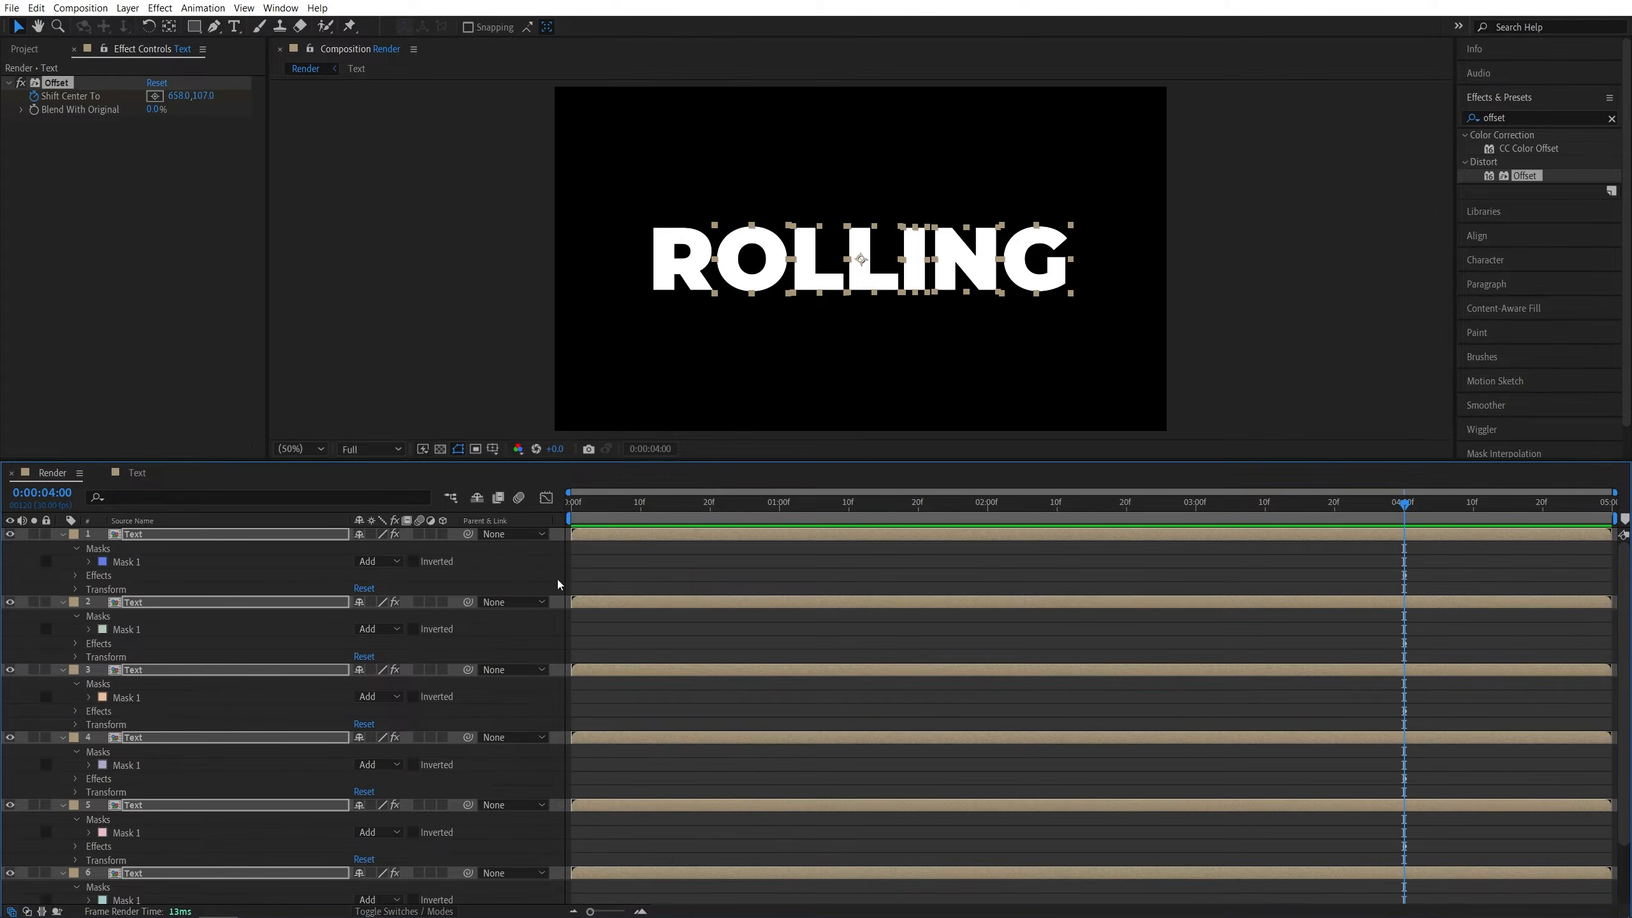
left_click(551, 571)
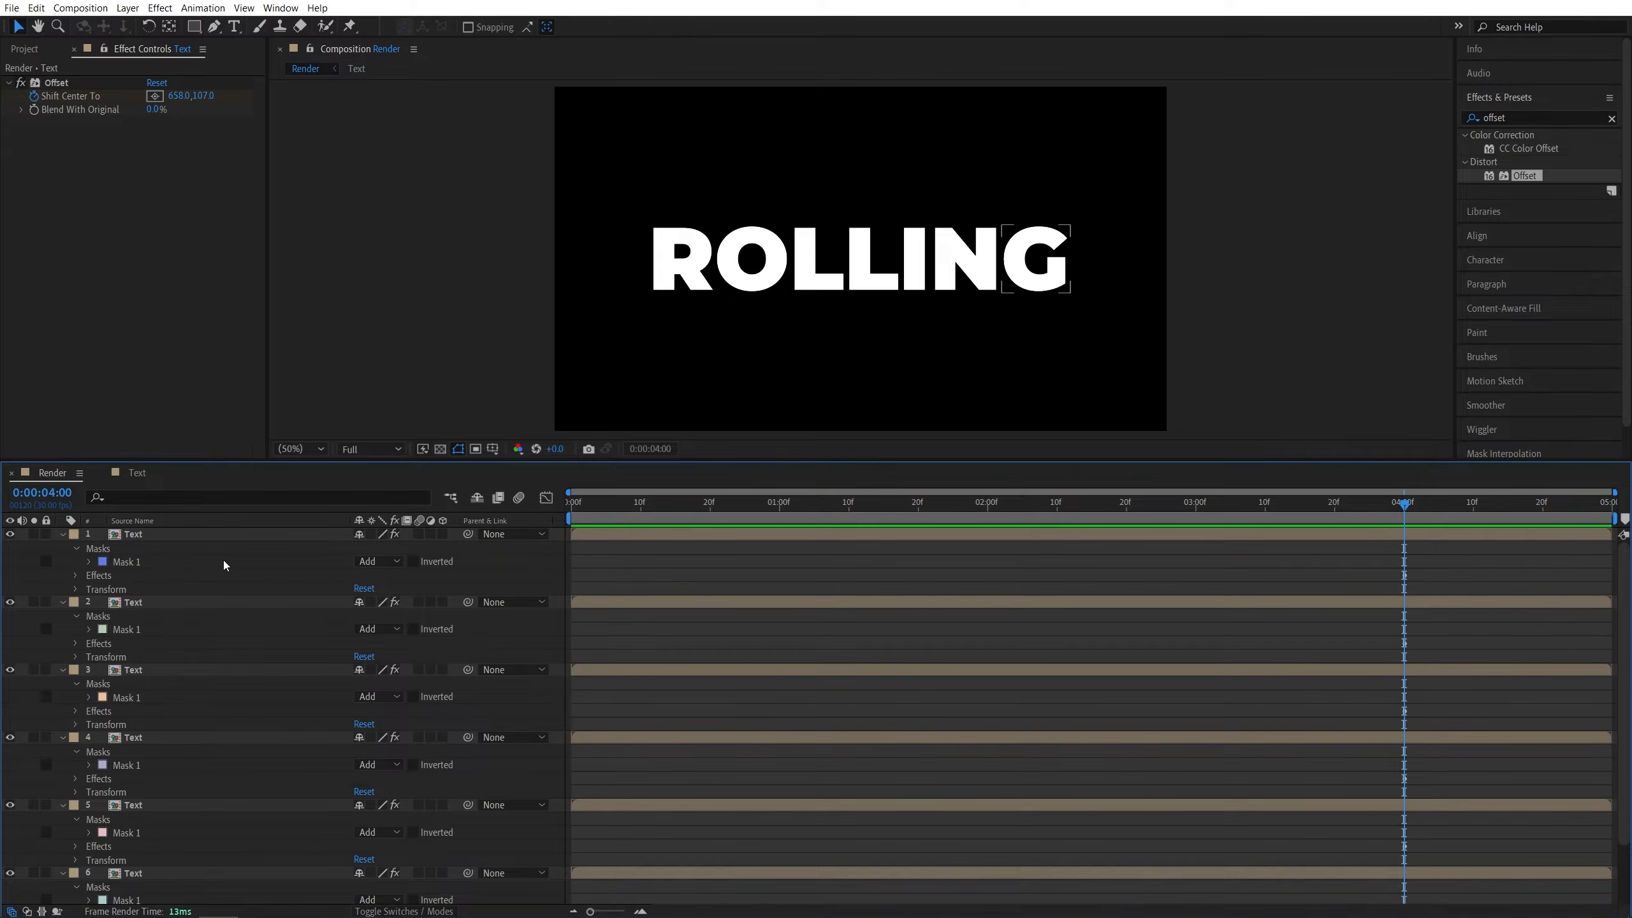
key("ctrl+a")
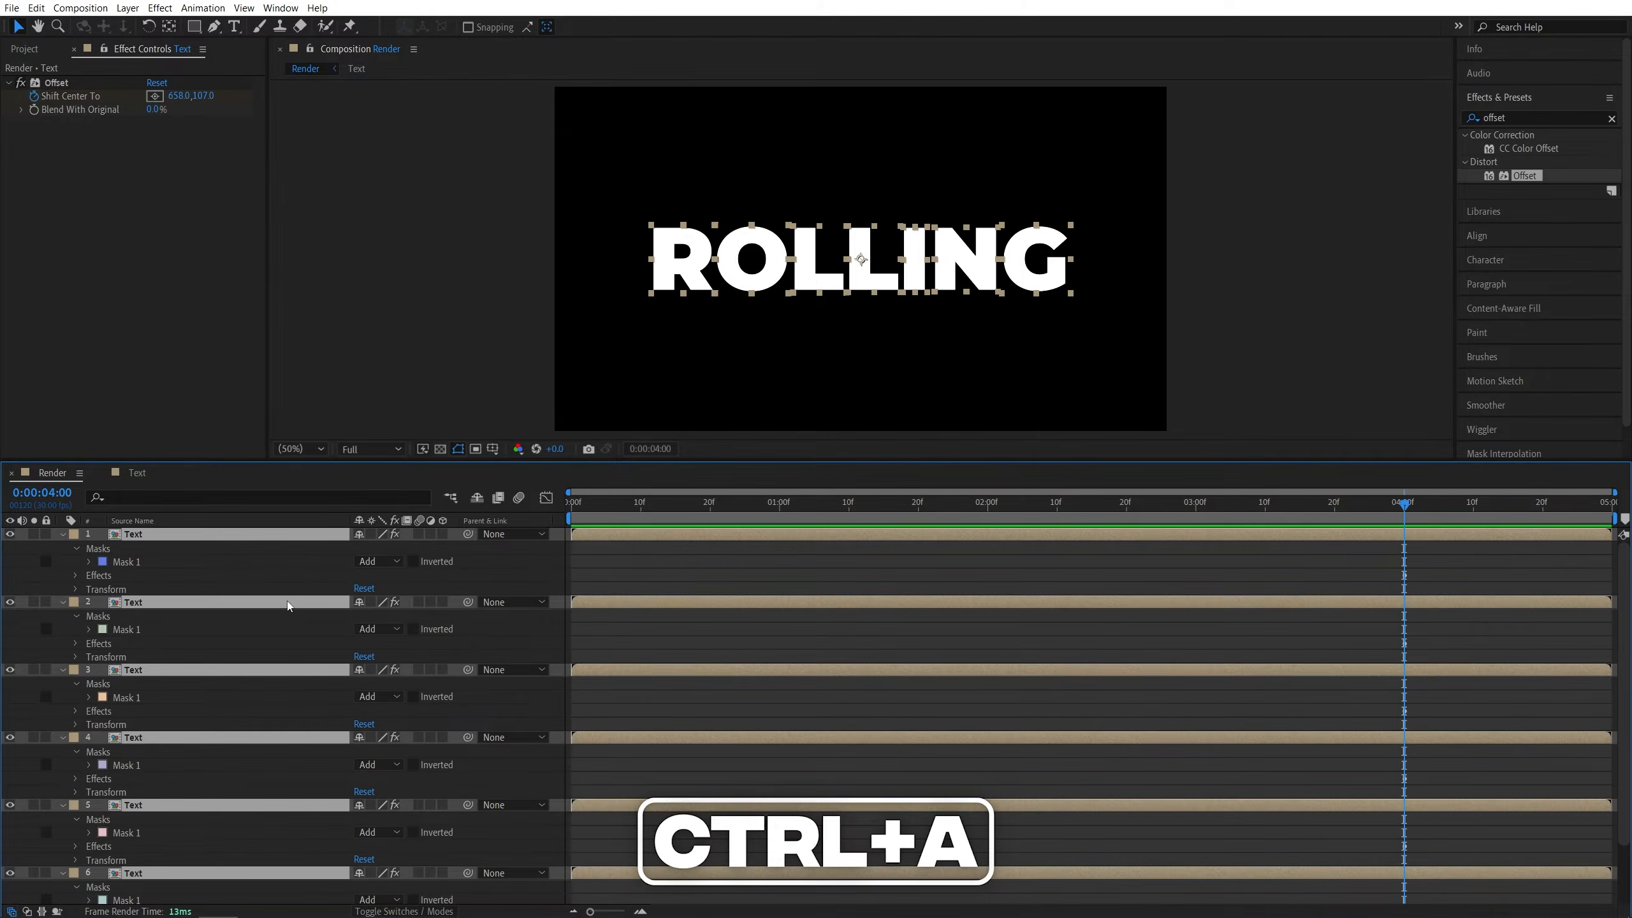
key("u")
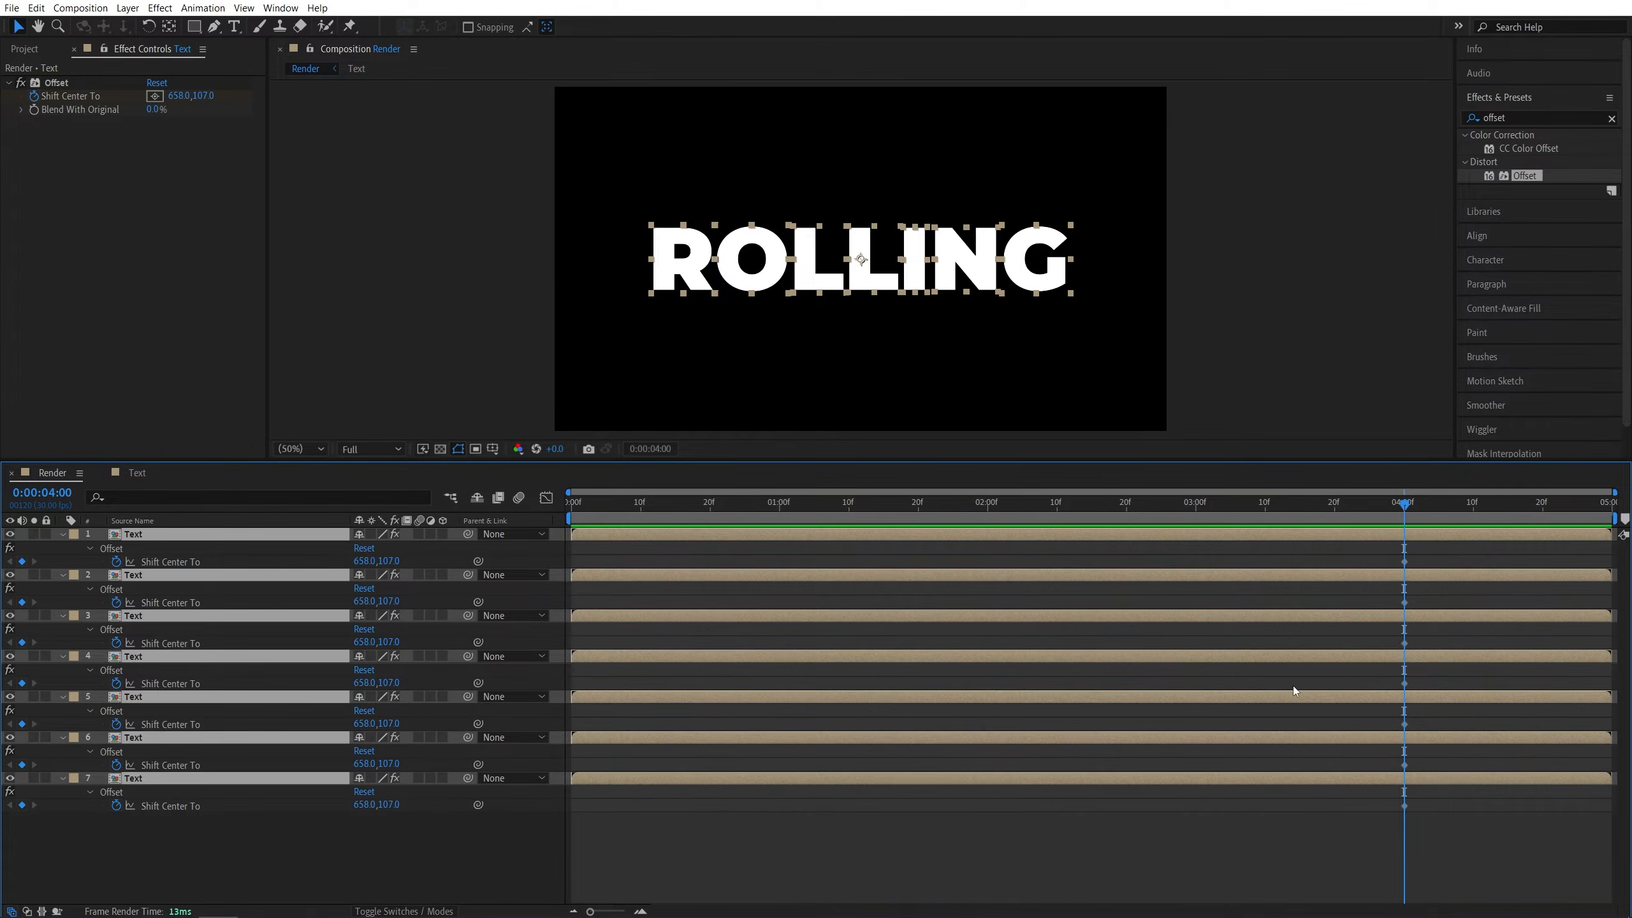
left_click_drag(1411, 508, 552, 538)
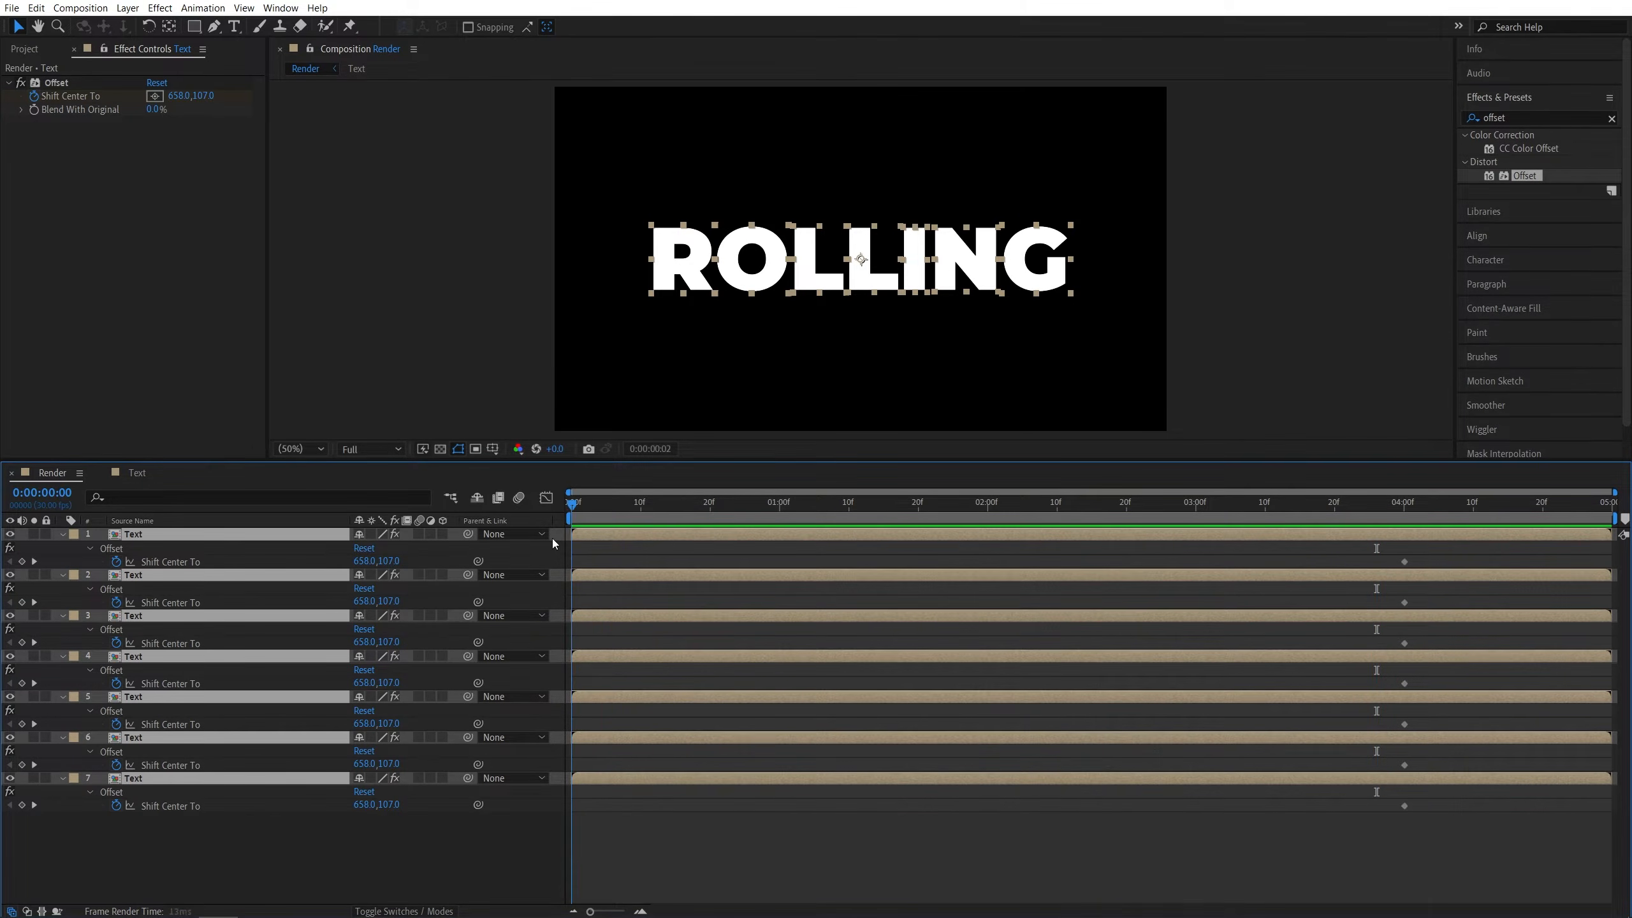
left_click(589, 821)
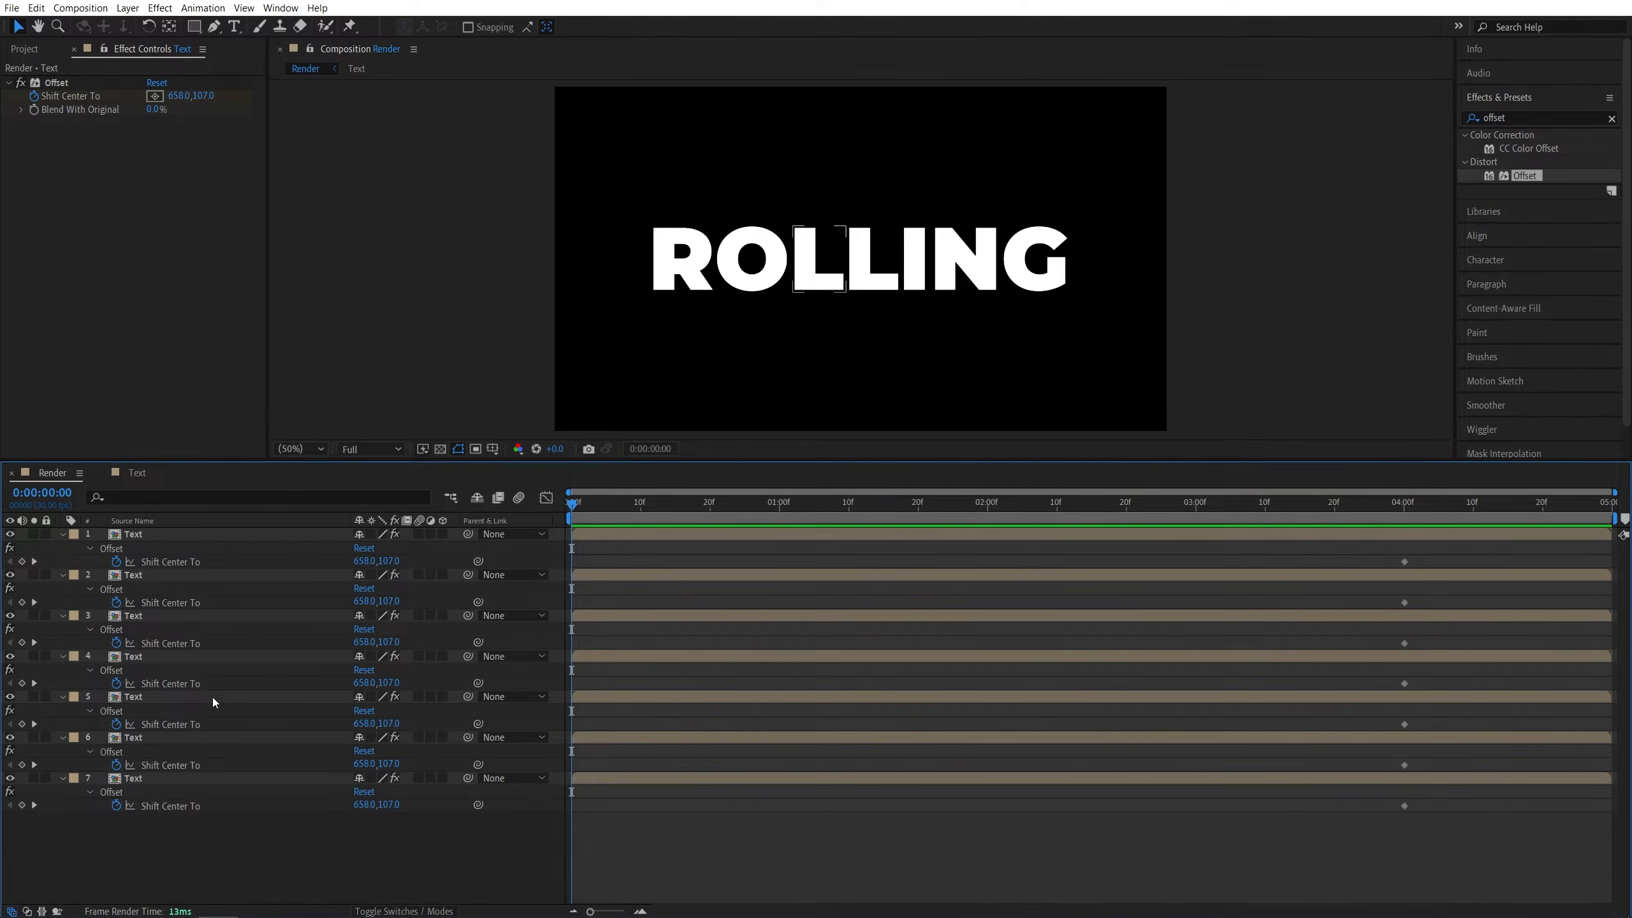
scroll(711, 339, "up", 2)
left_click_drag(716, 230, 880, 238)
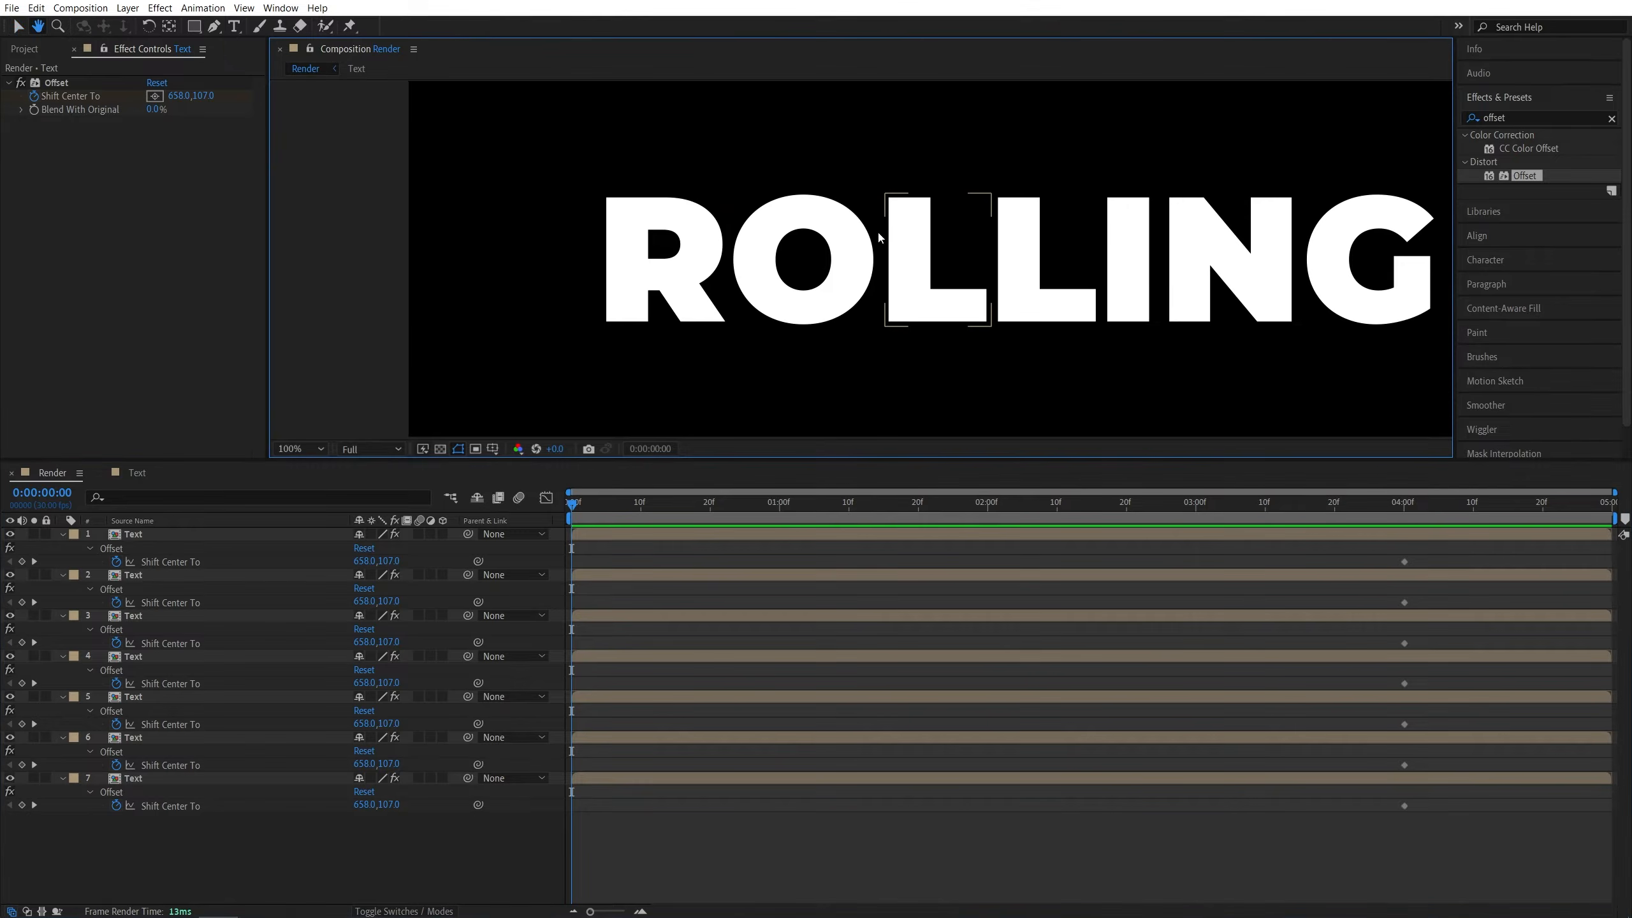
left_click_drag(663, 242, 605, 253)
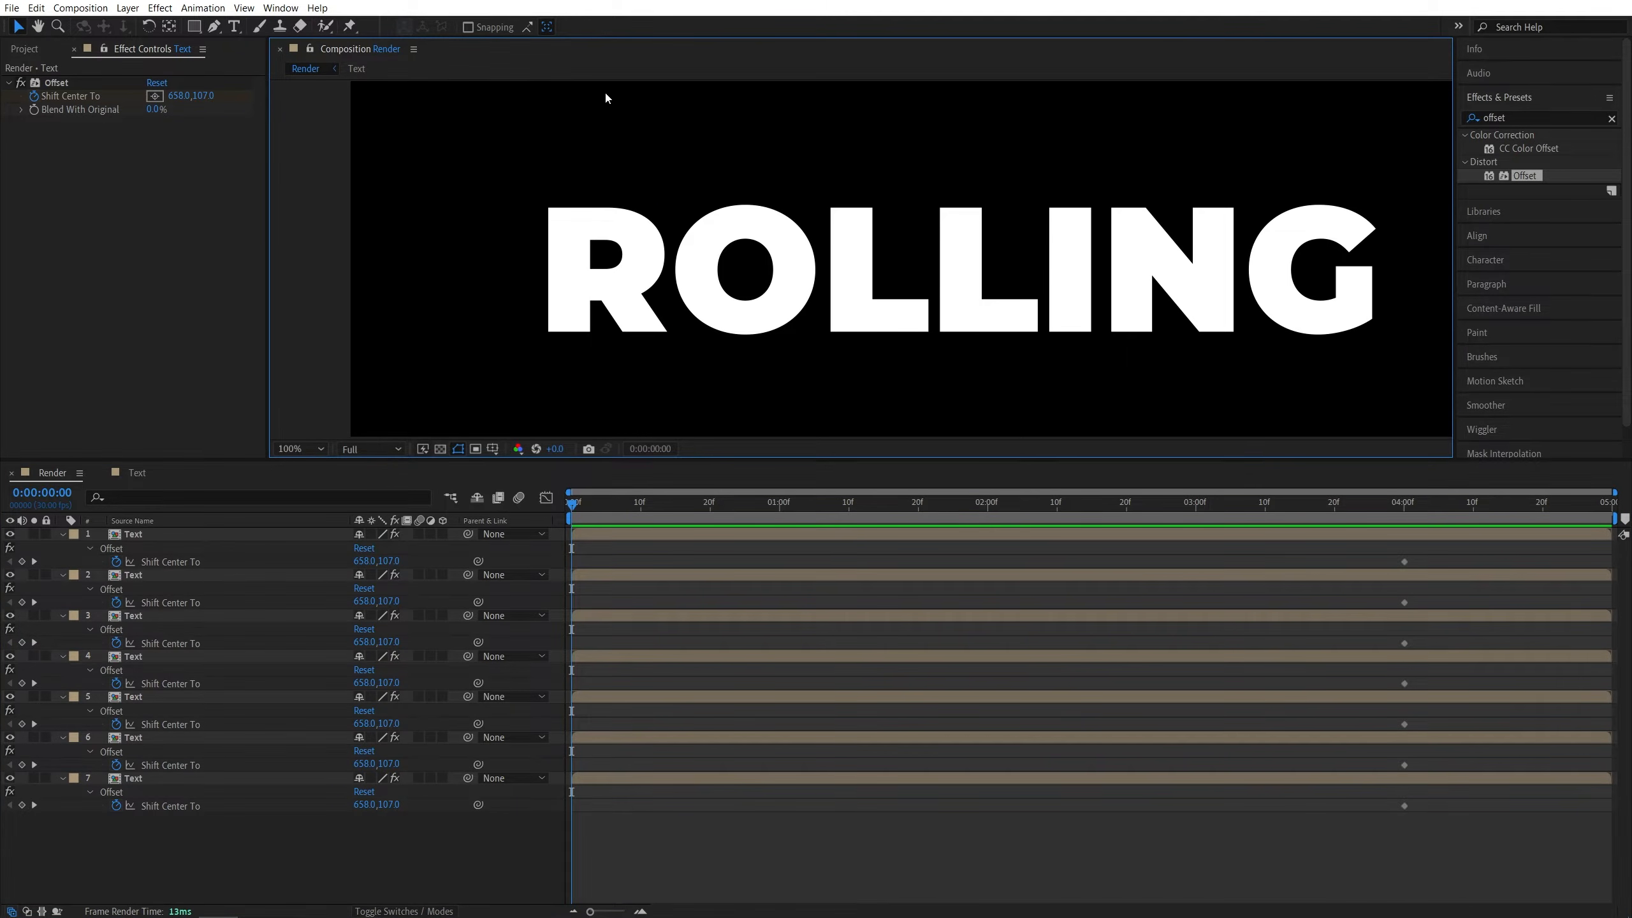
left_click_drag(604, 339, 564, 283)
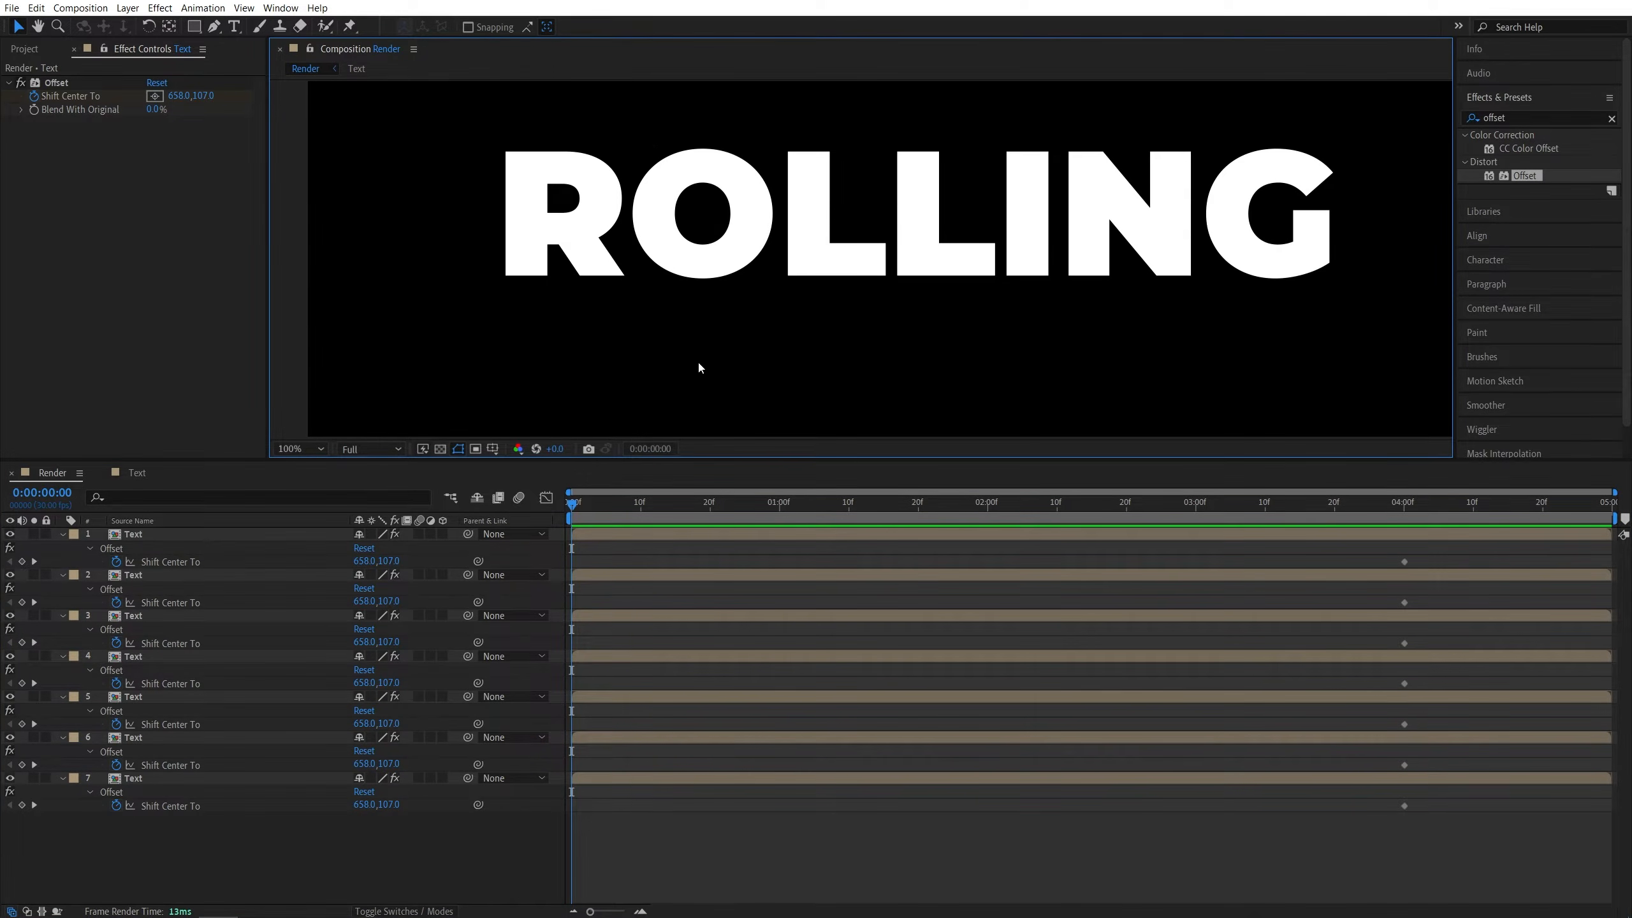
left_click_drag(692, 264, 617, 316)
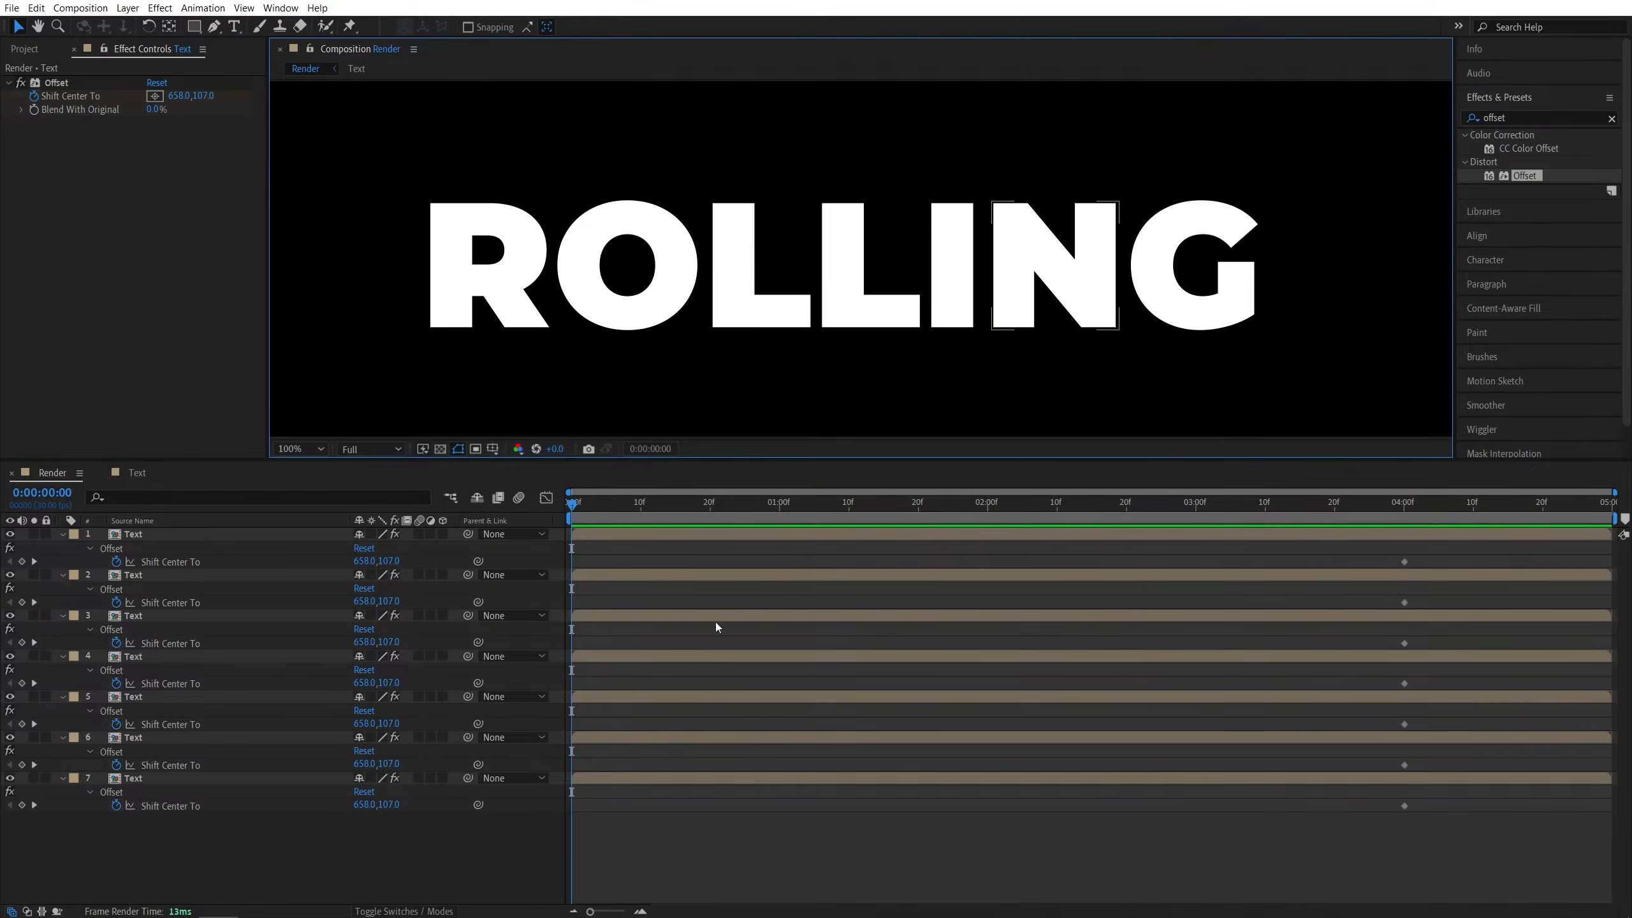
left_click(156, 777)
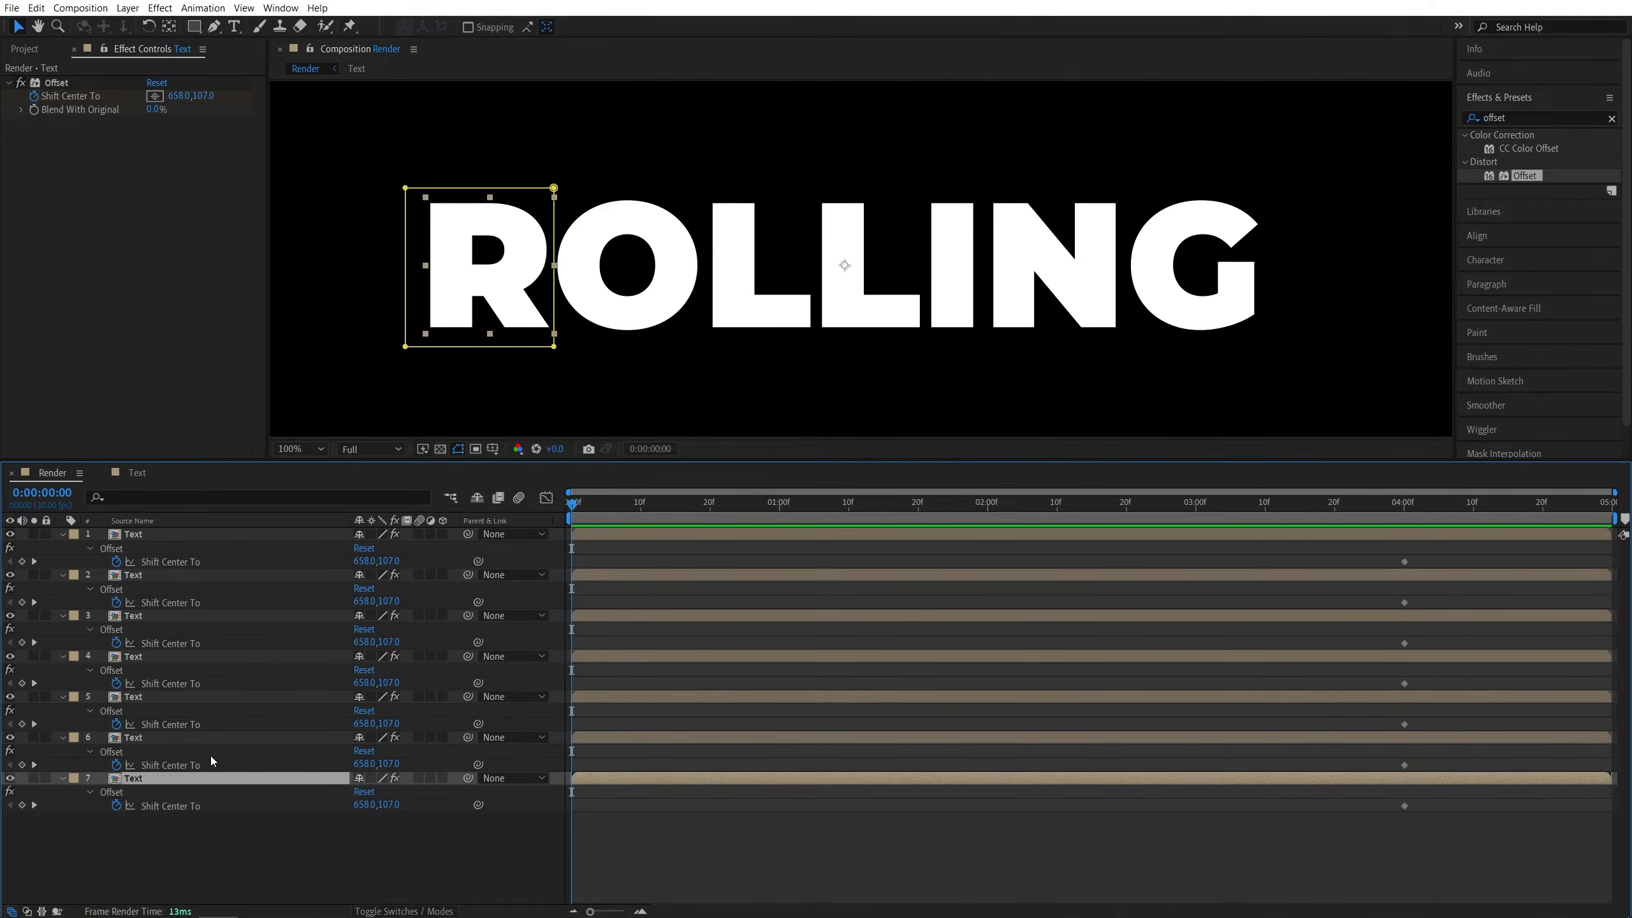
left_click_drag(392, 805, 366, 807)
left_click(394, 805)
type("-")
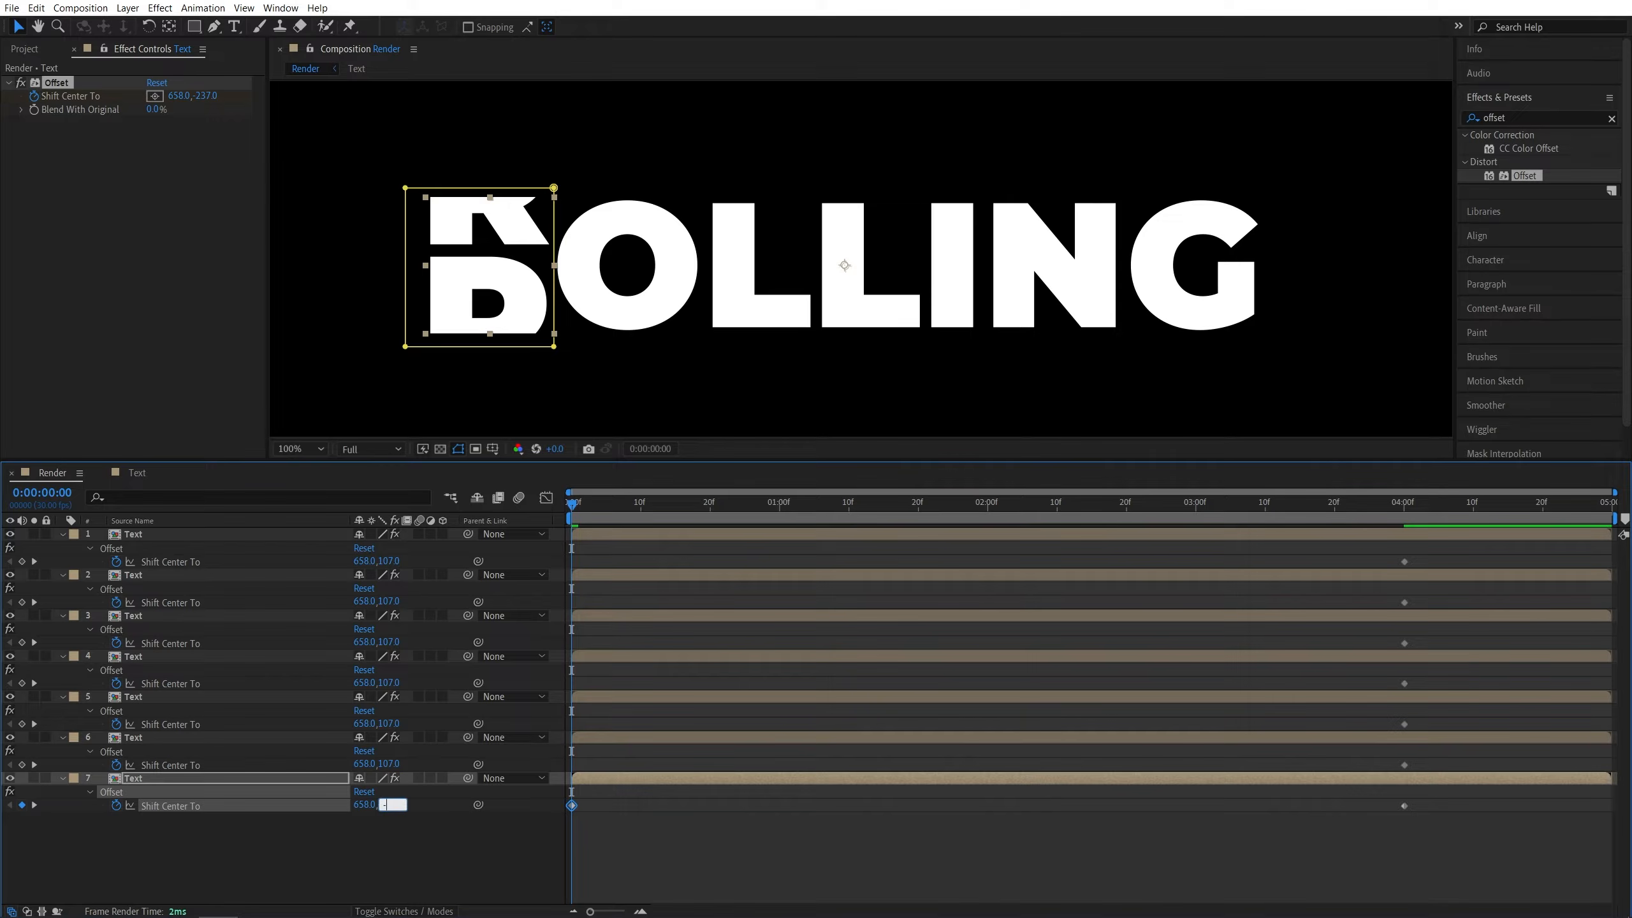
type("2000")
- Set Shift Center To to 658, -2000 at 0 seconds on layers 5, 3 and 1
double_click(411, 808)
key("ctrl+c")
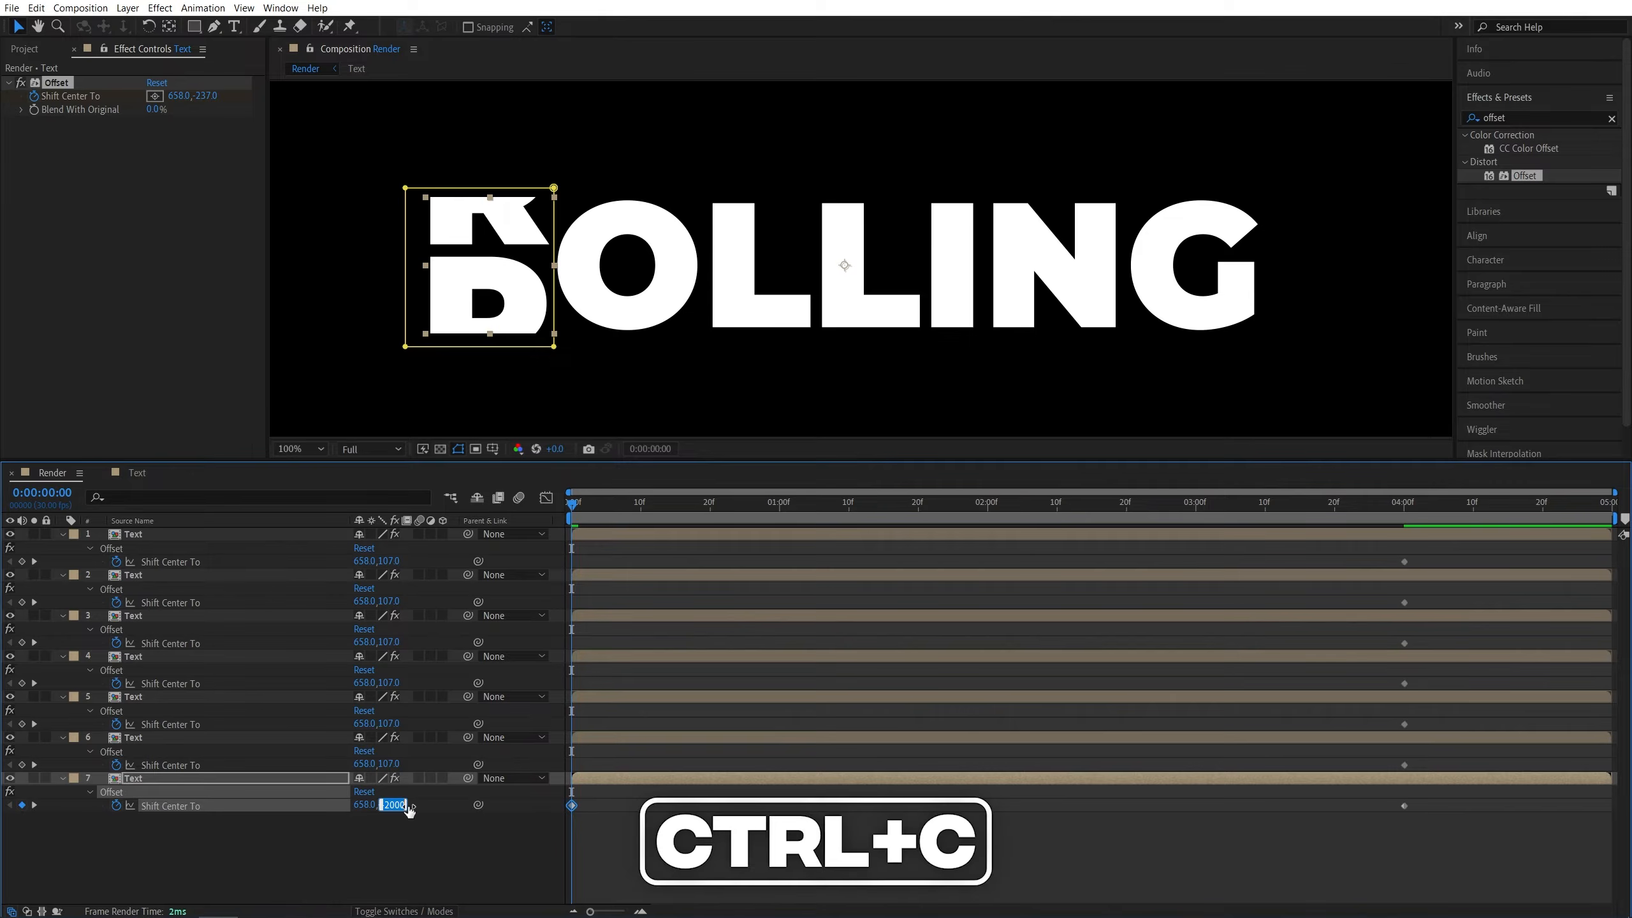
left_click(154, 697)
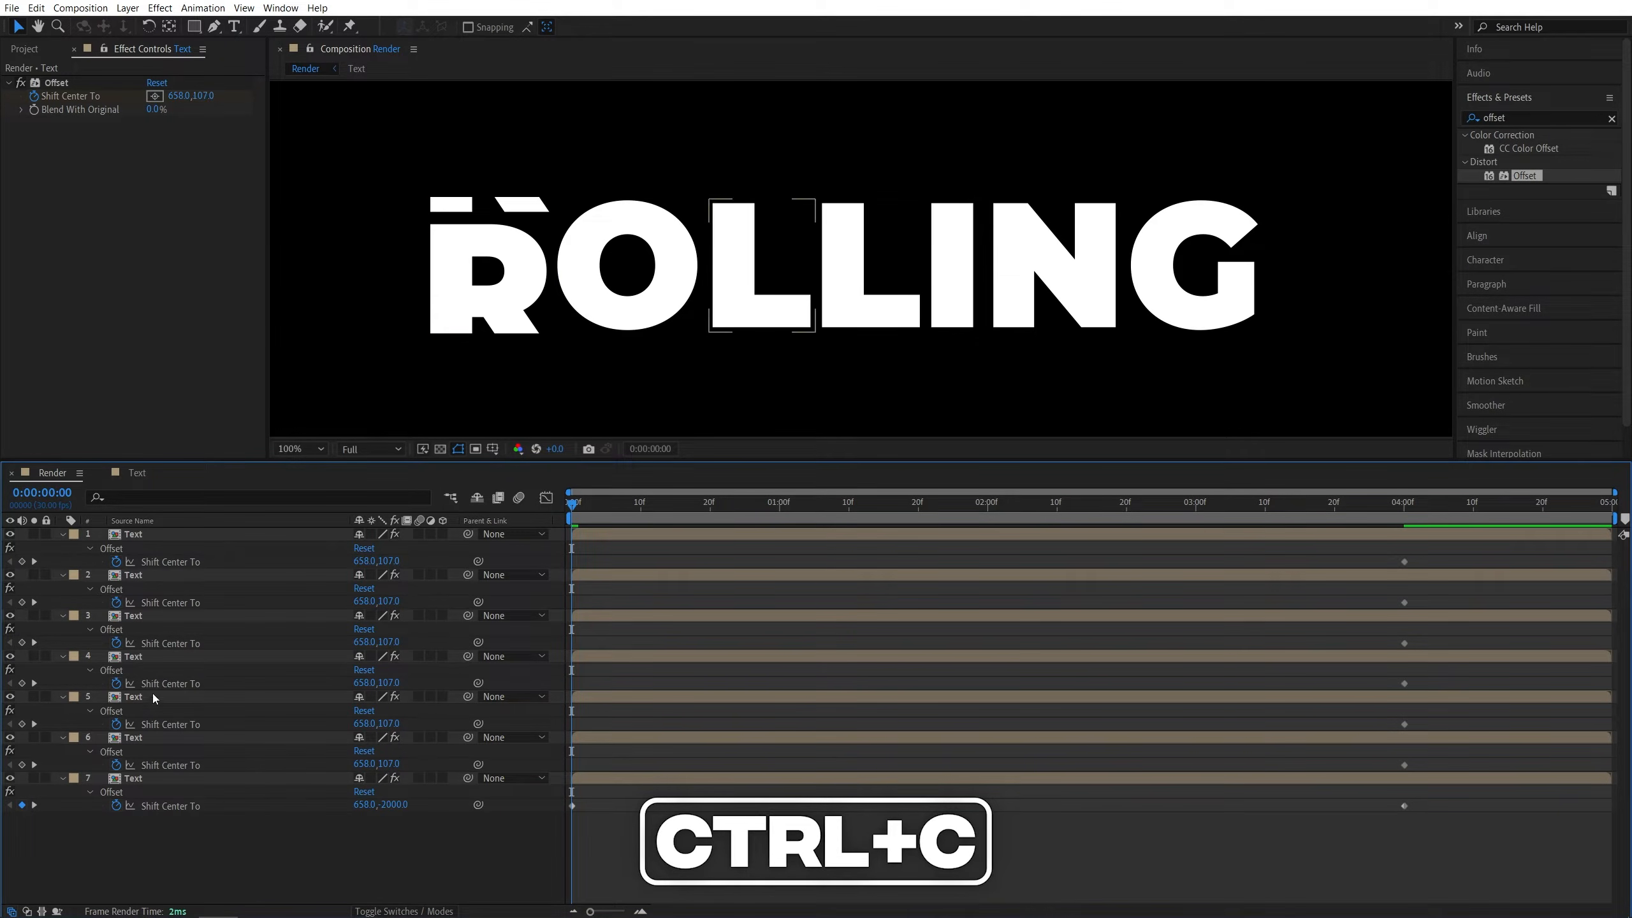
left_click(138, 694)
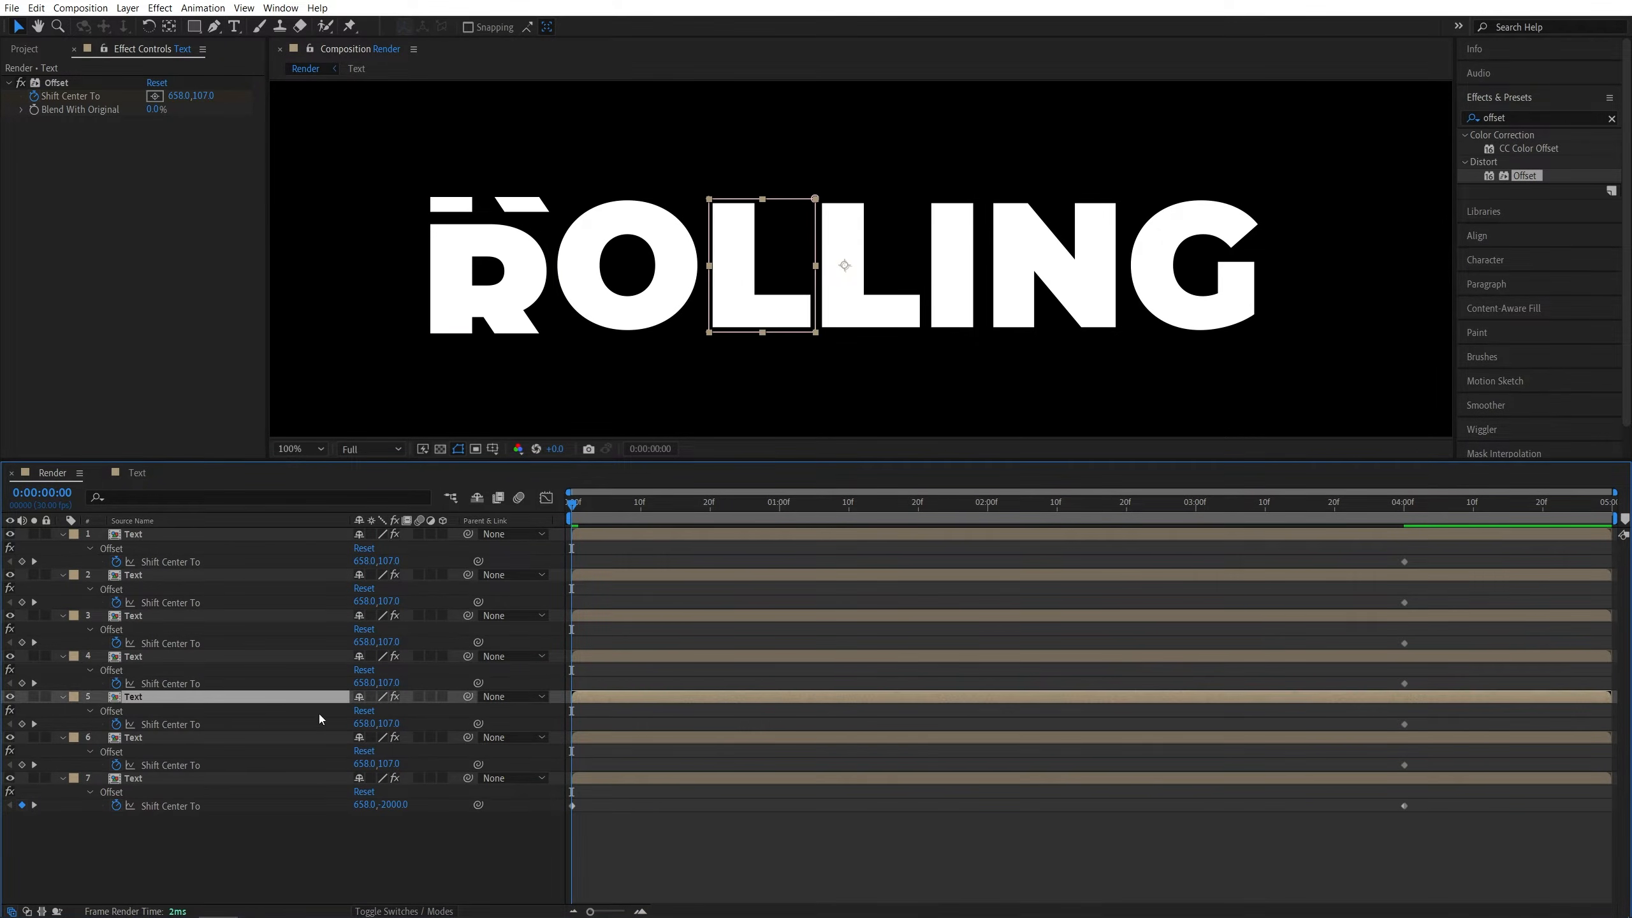
left_click(400, 725)
type("-2000")
left_click(394, 862)
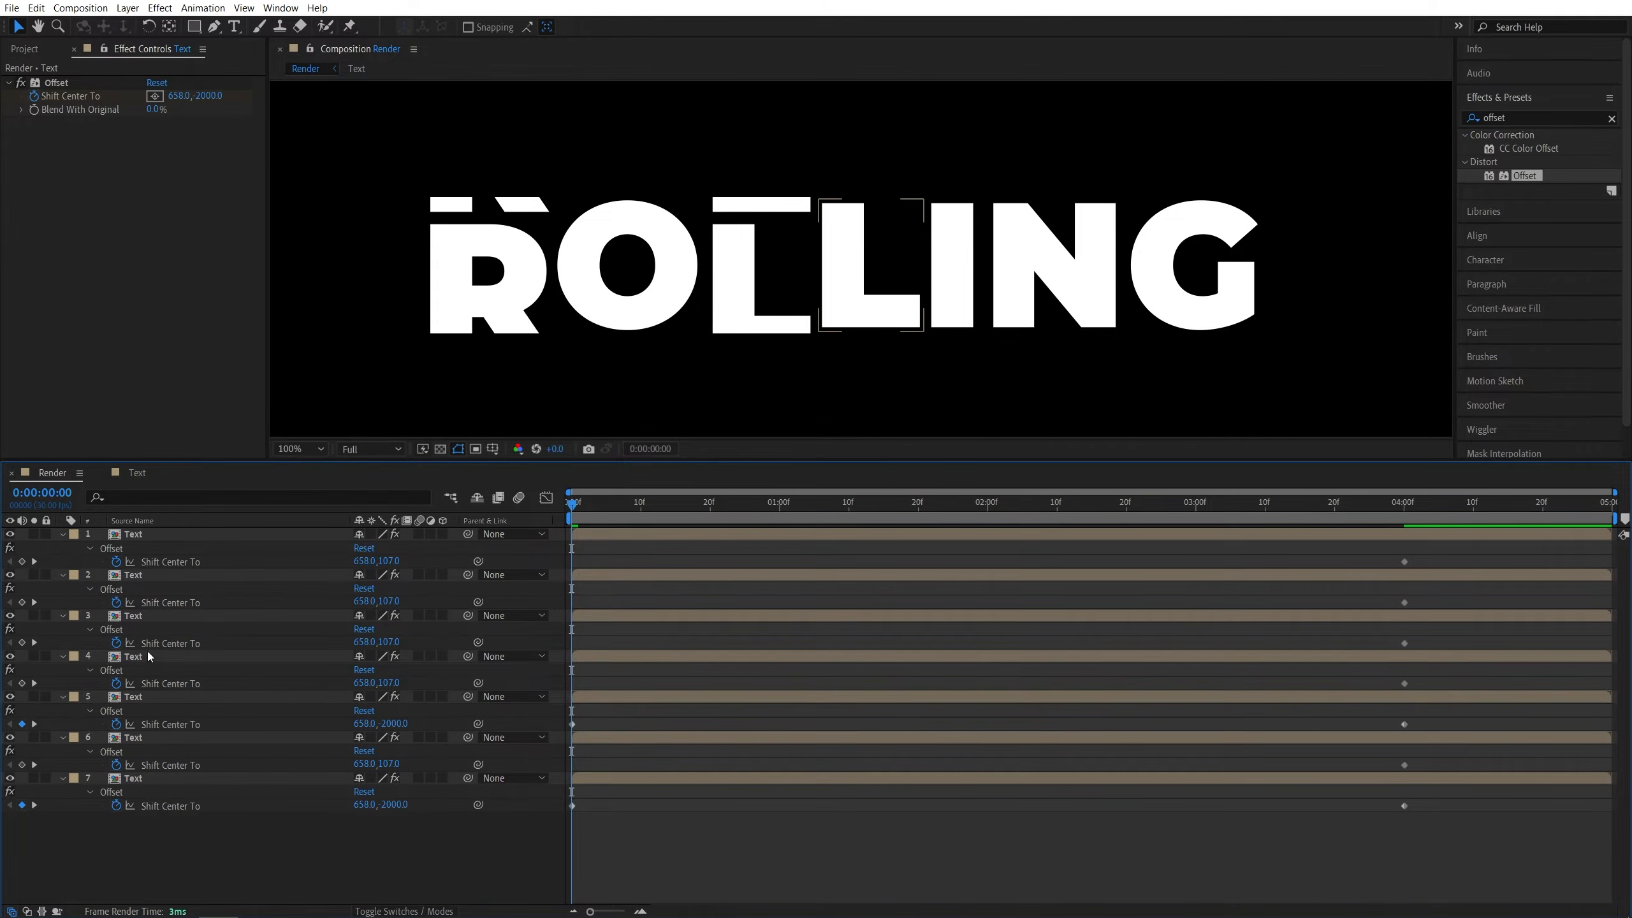
left_click(394, 641)
type("-2000")
left_click(394, 561)
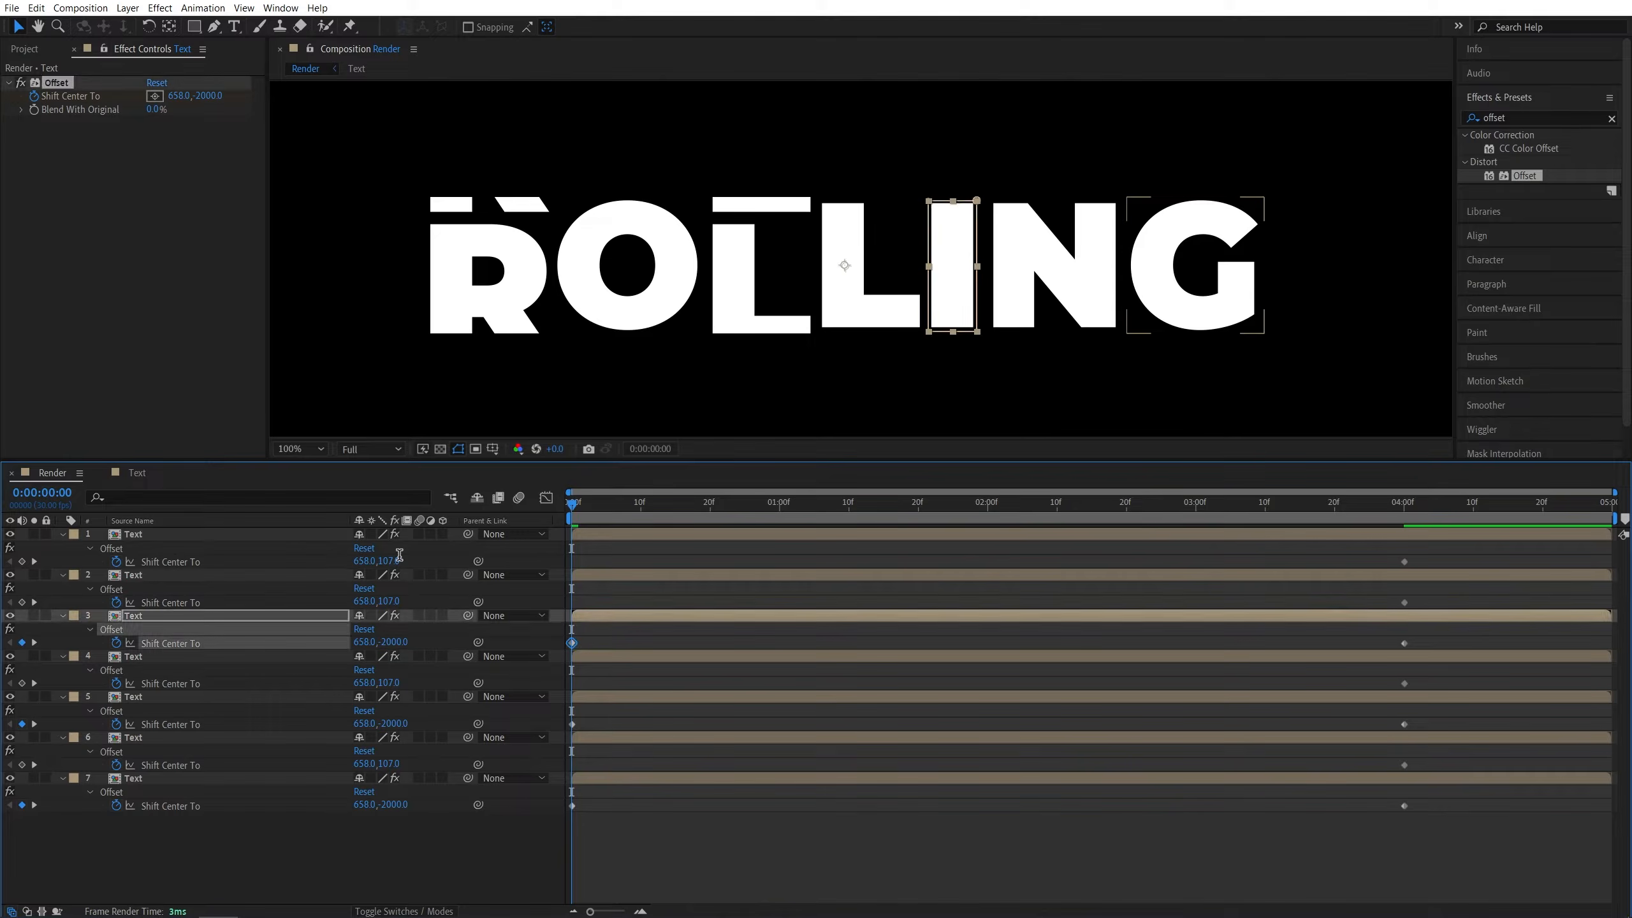
type("-2000")
left_click(193, 823)
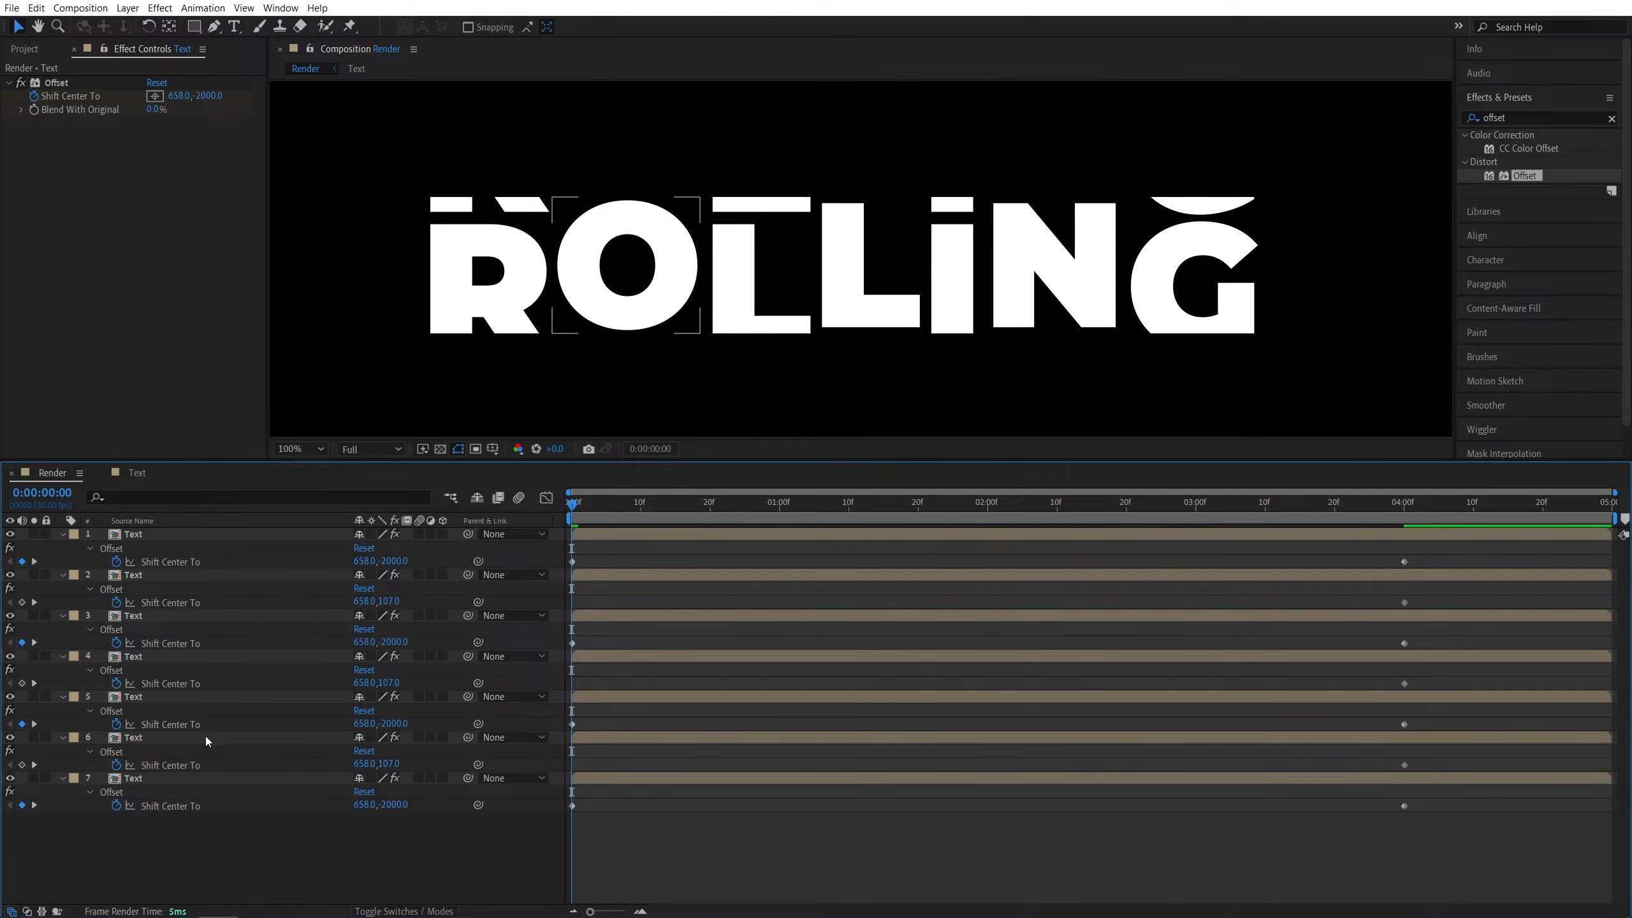
- Set layer 6's Shift Center To to 658, 2200 at 0 seconds and copy that value
left_click_drag(390, 764, 396, 764)
left_click(398, 764)
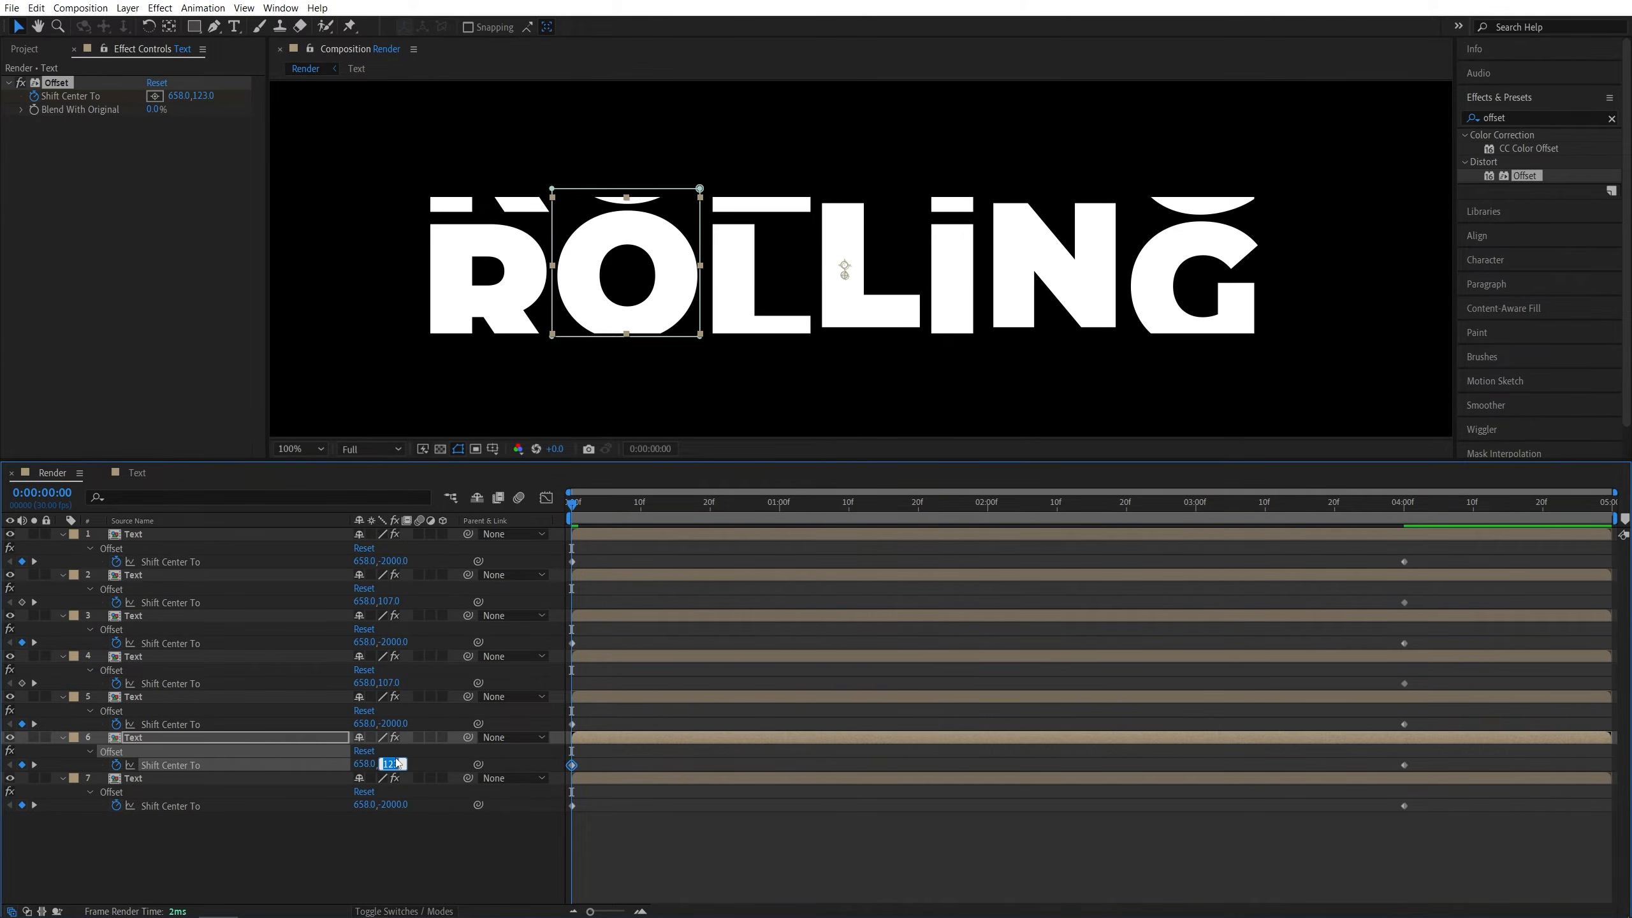
type("20")
double_click(399, 763)
key("ctrl+c")
left_click(429, 852)
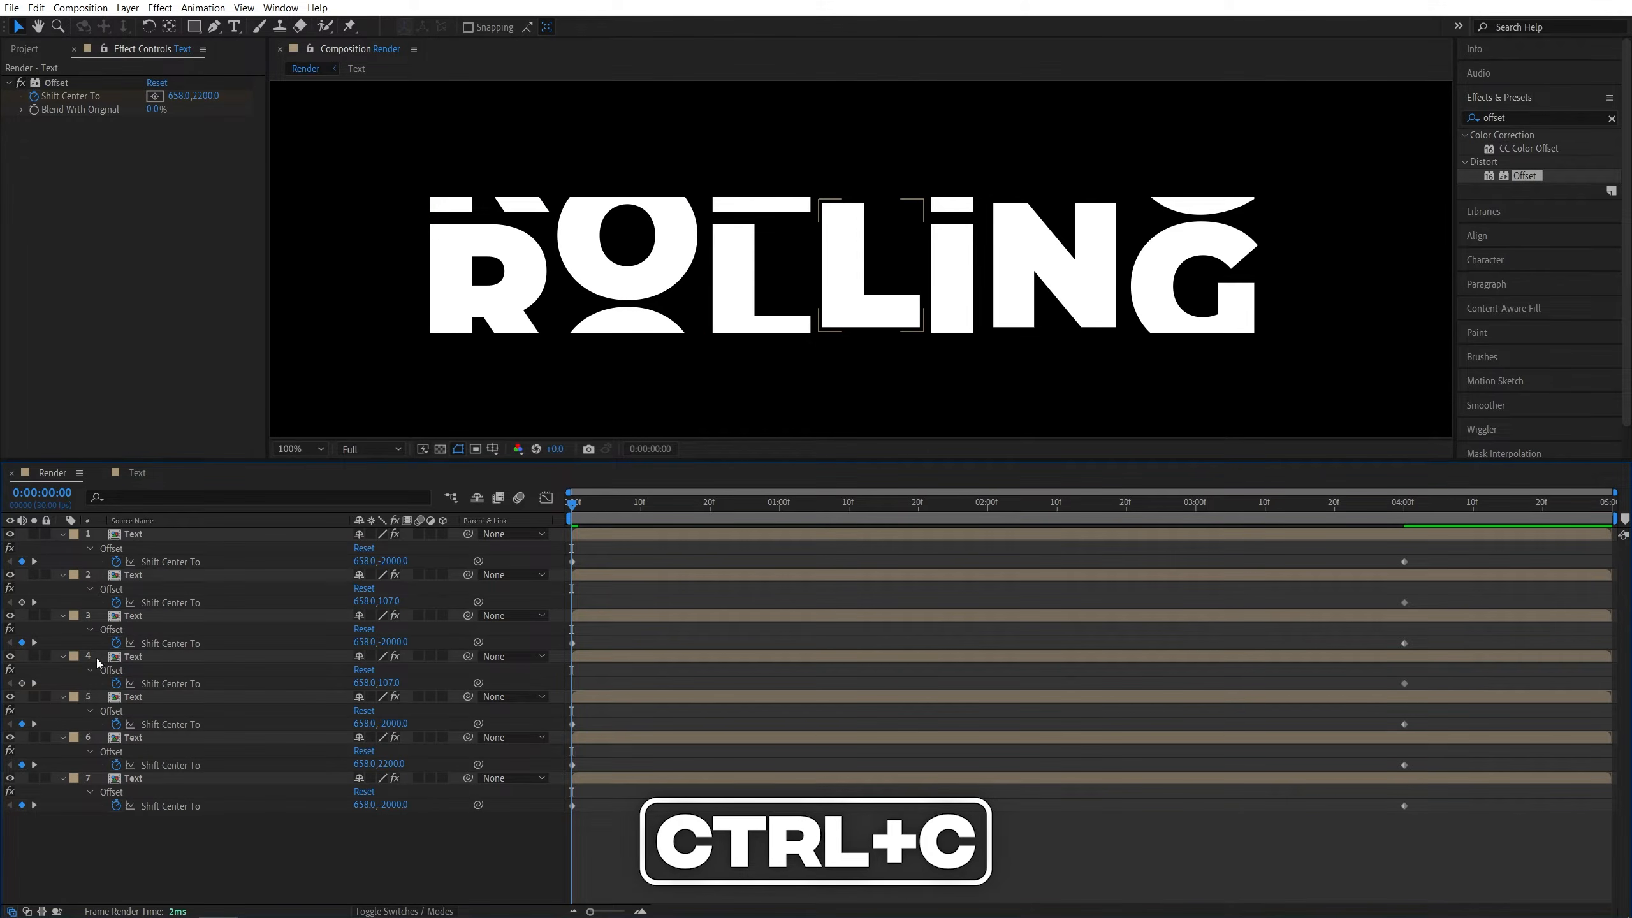
- Paste the 2200 vertical value into Shift Center To on layers 4 and 2
double_click(390, 682)
key("ctrl+v")
key("Return")
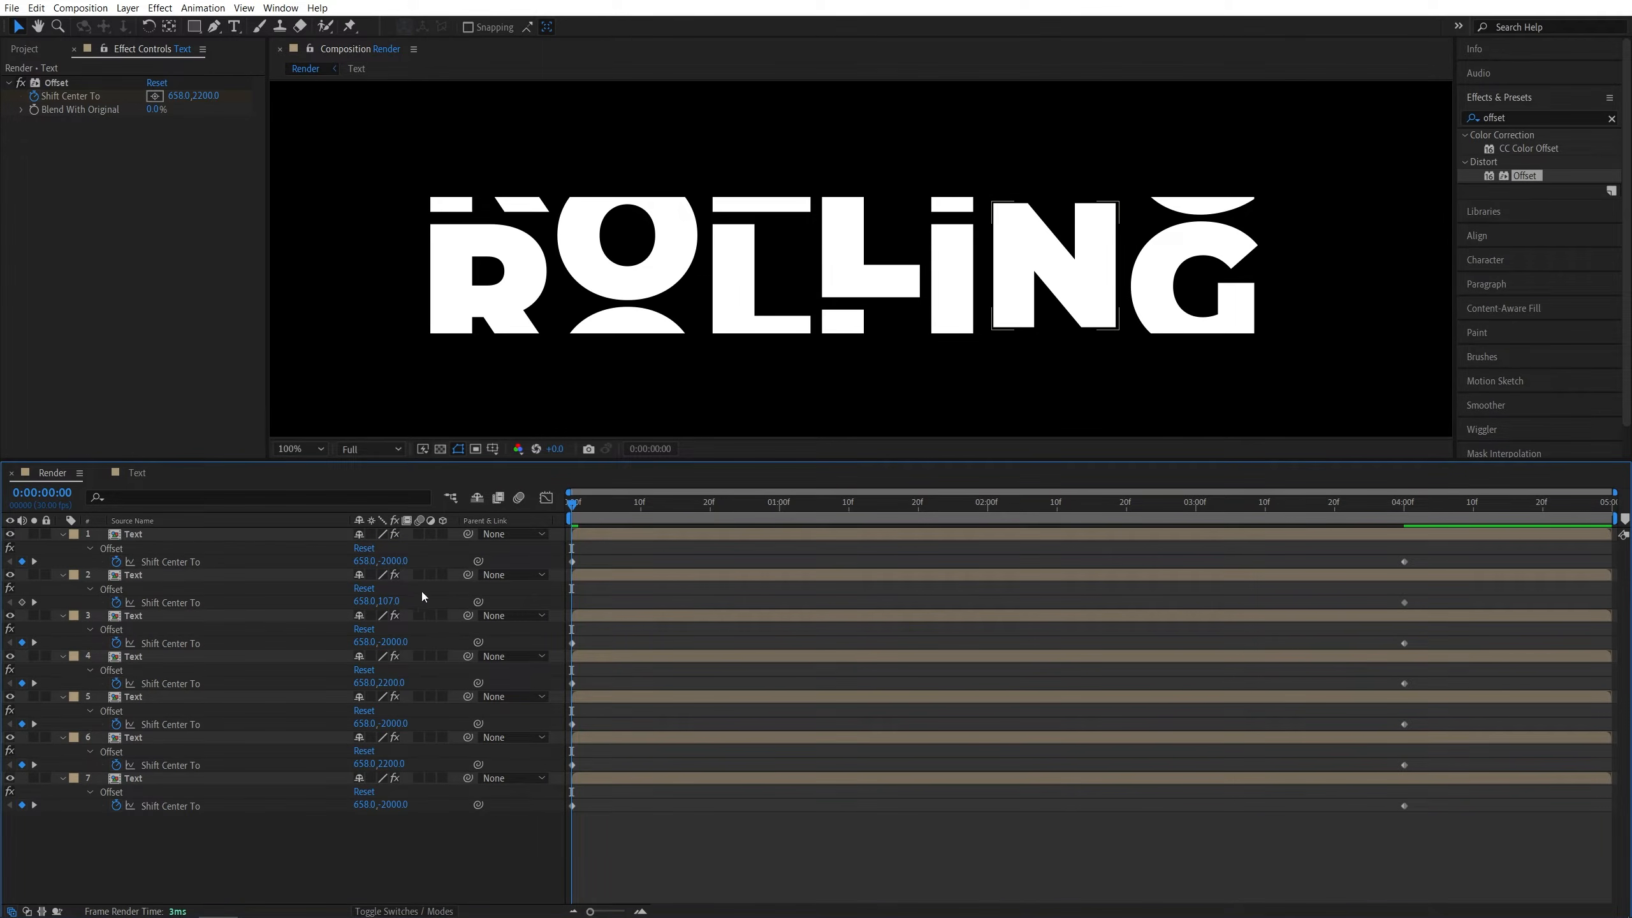
double_click(389, 601)
key("ctrl+v")
key("Return")
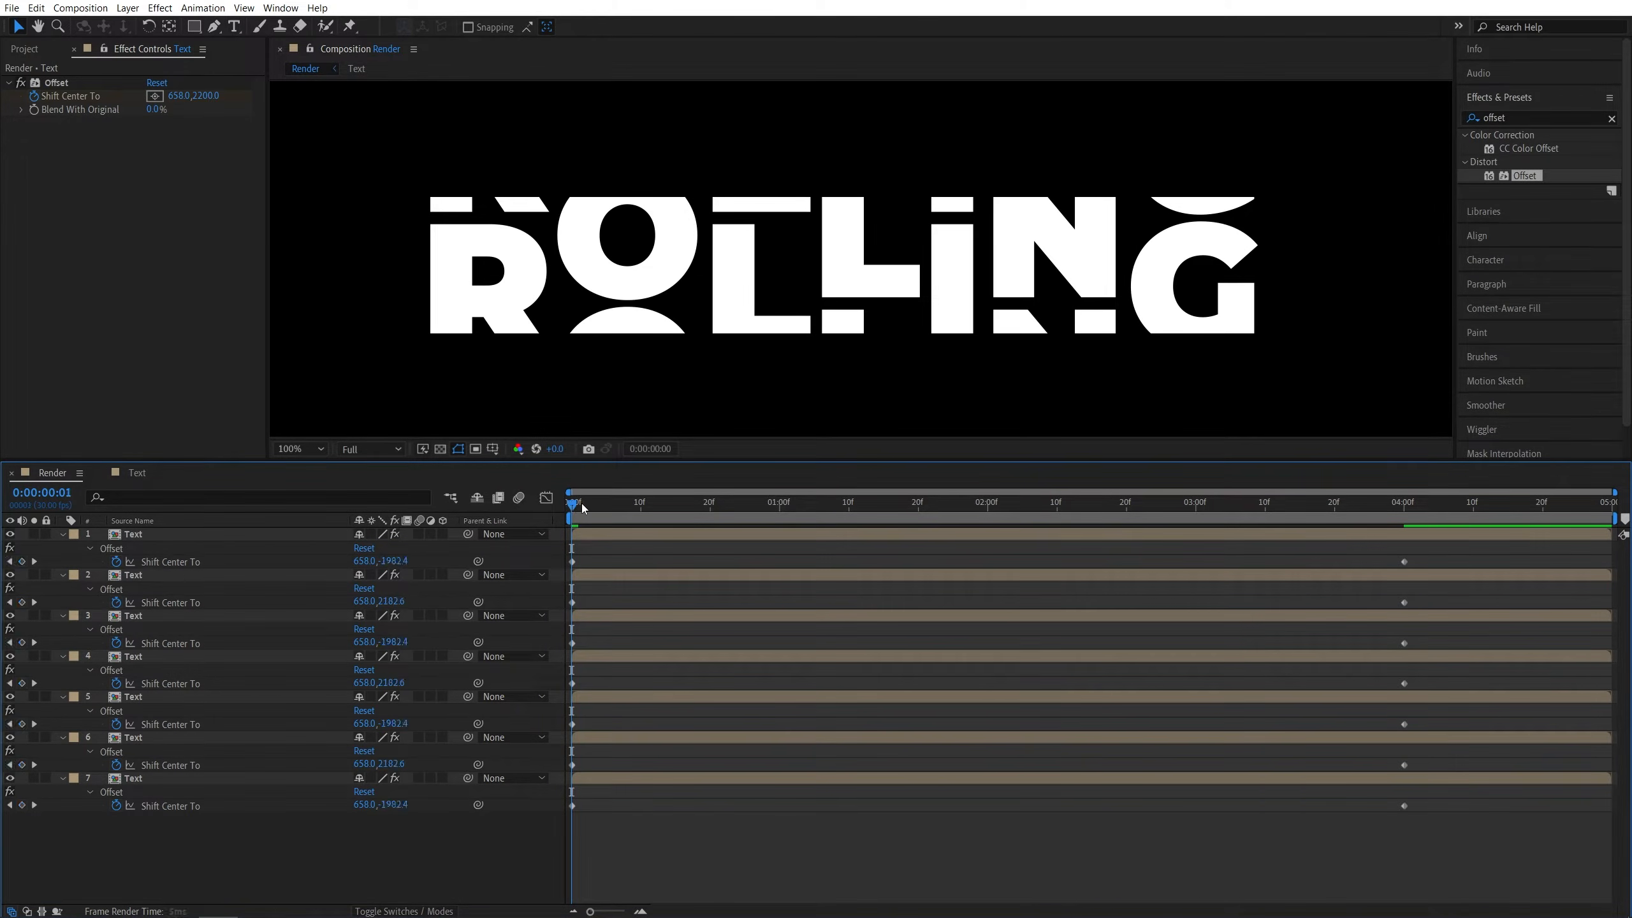
- Select all Shift Center To keyframes on every layer and apply Easy Ease
left_click_drag(572, 505, 709, 519)
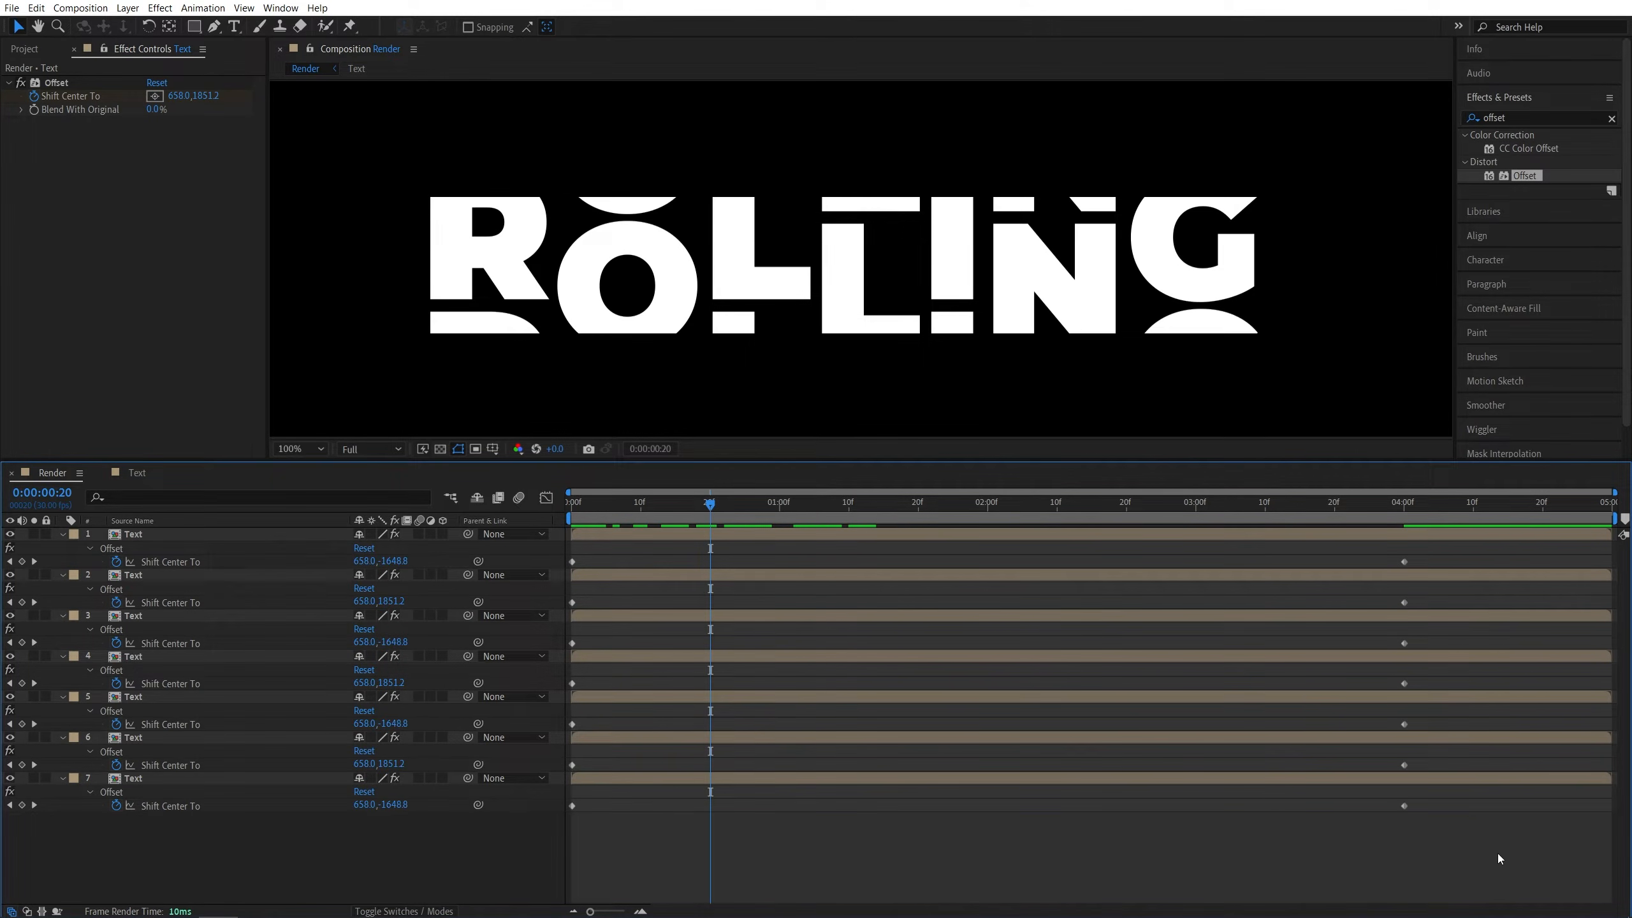
left_click_drag(1514, 862, 574, 566)
right_click(572, 564)
mouse_move(636, 770)
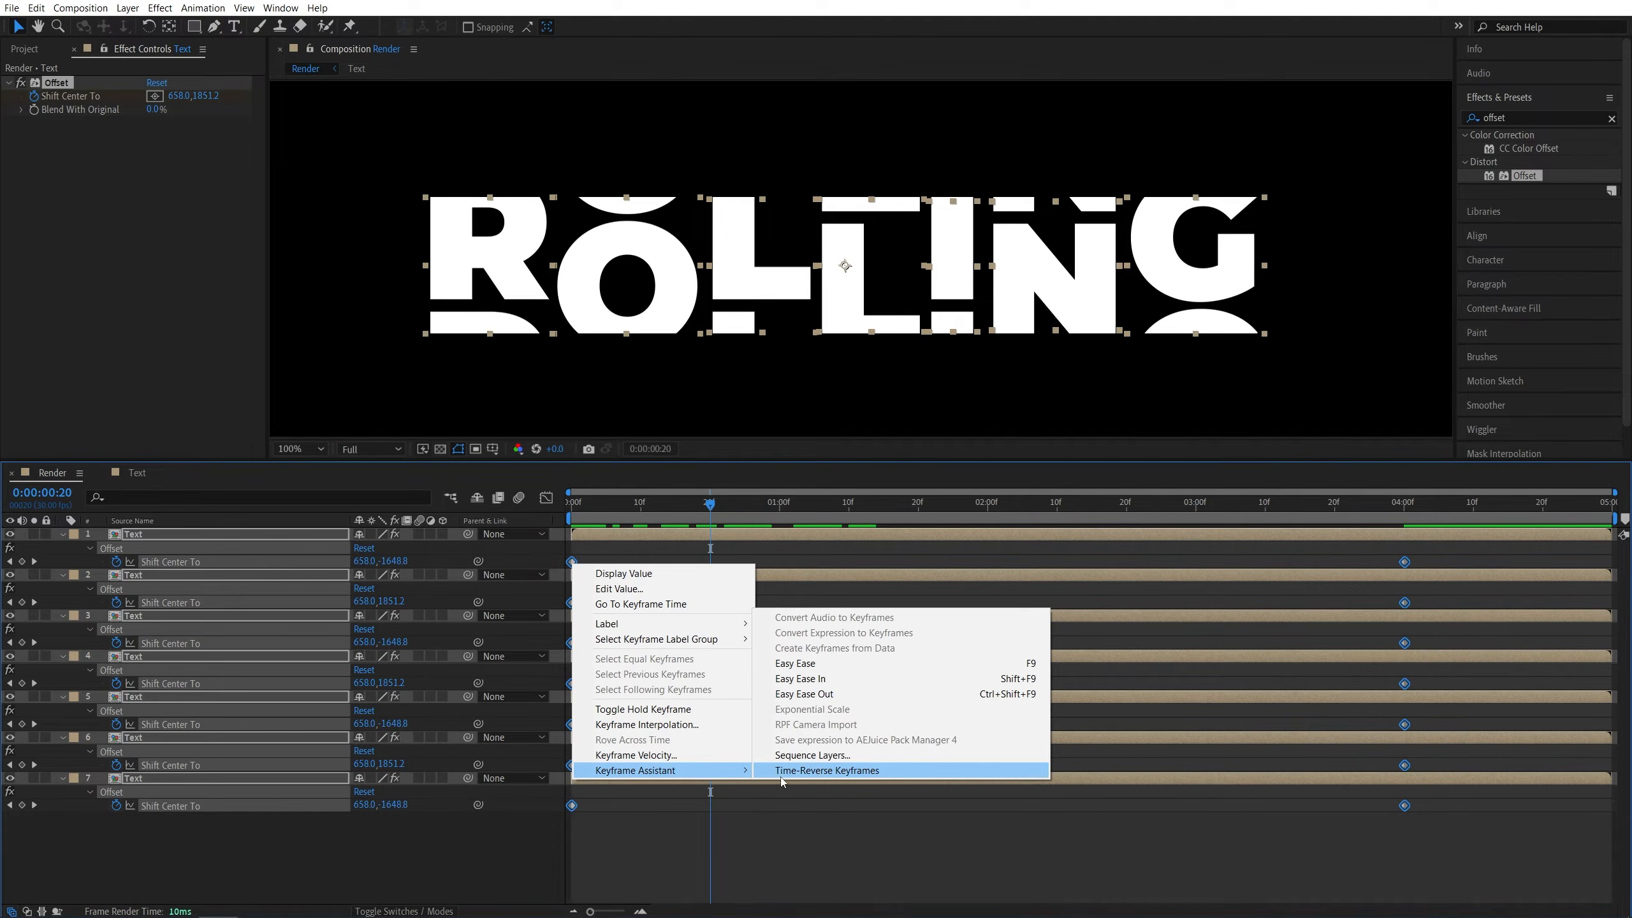
left_click(990, 664)
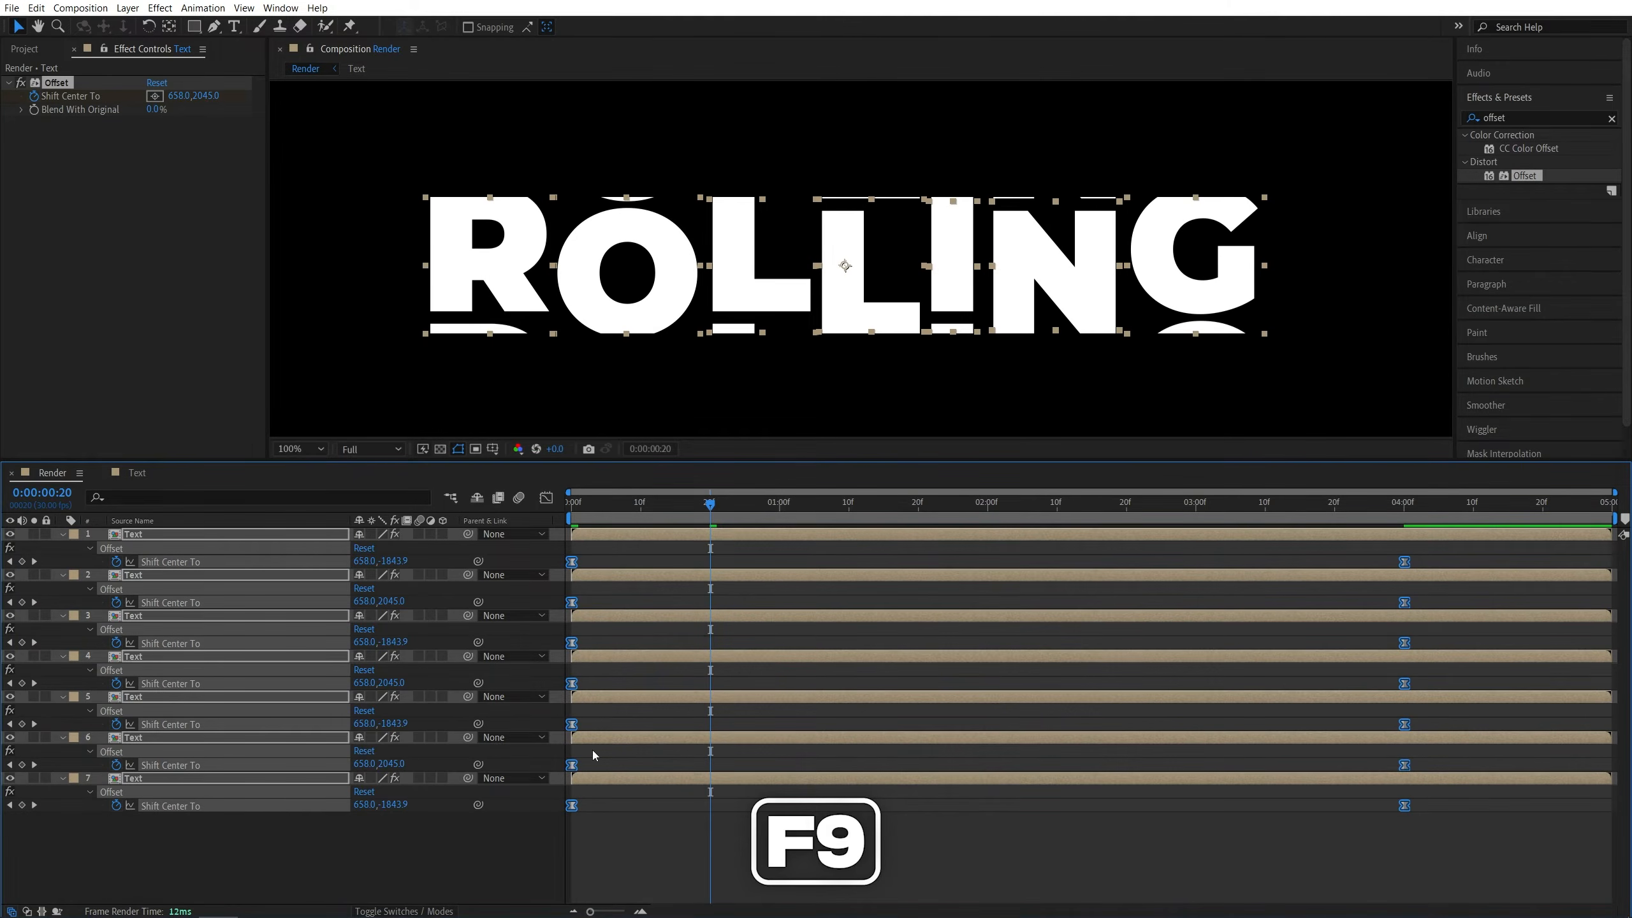
- Open the speed graph and lengthen the incoming influence of the 4-second keyframes, then select the starting keyframes
left_click(546, 500)
right_click(985, 639)
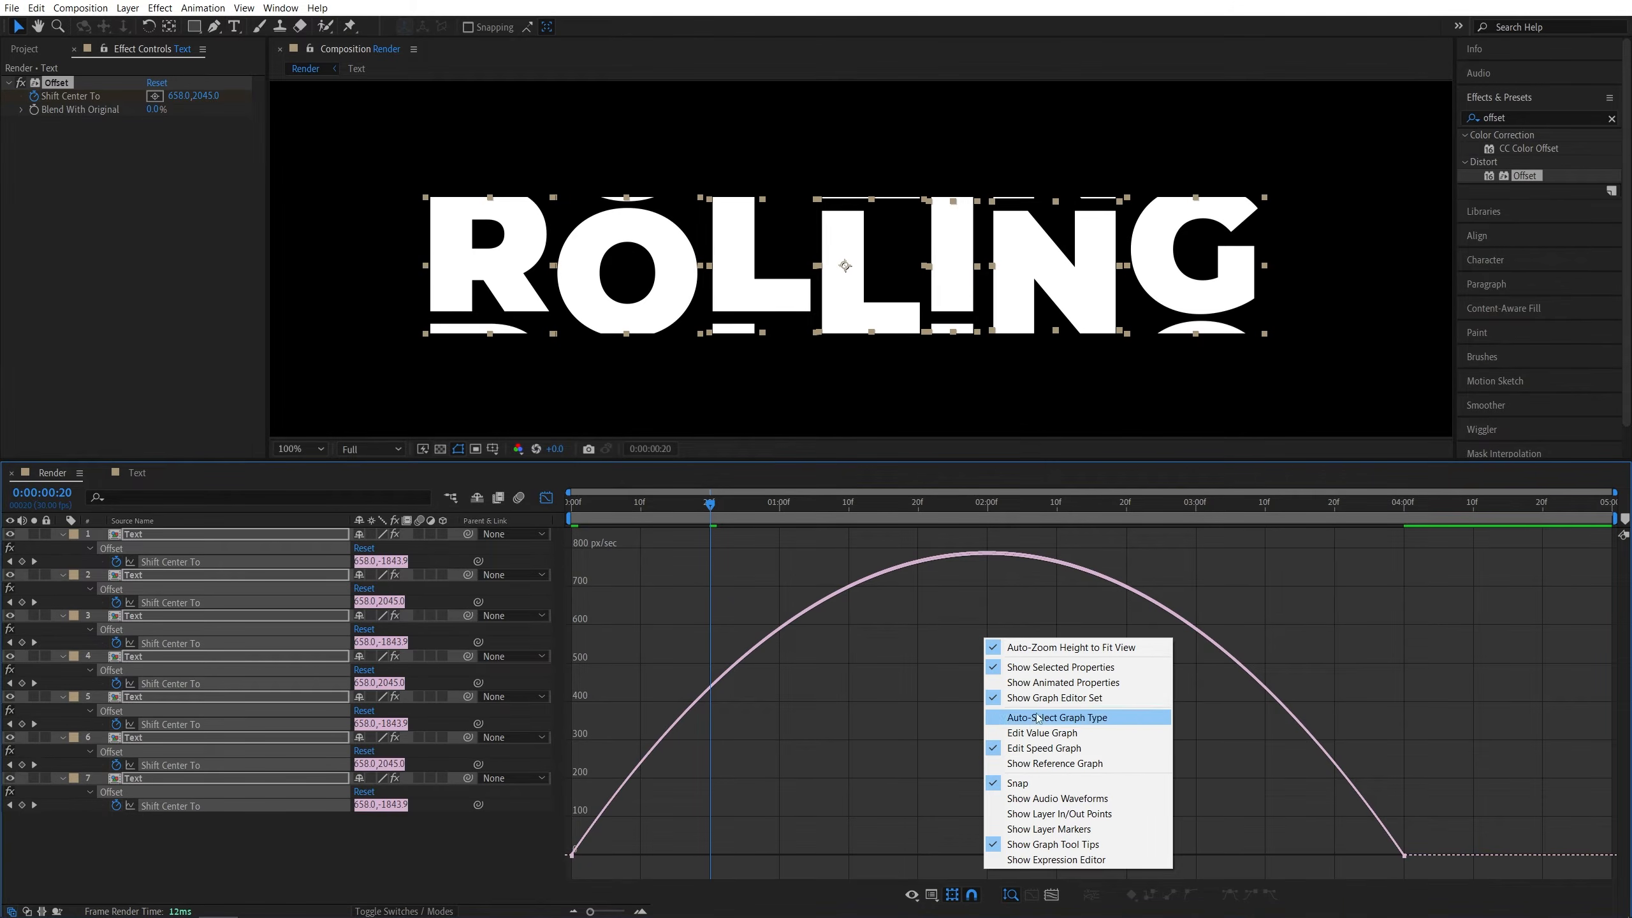
left_click(1068, 755)
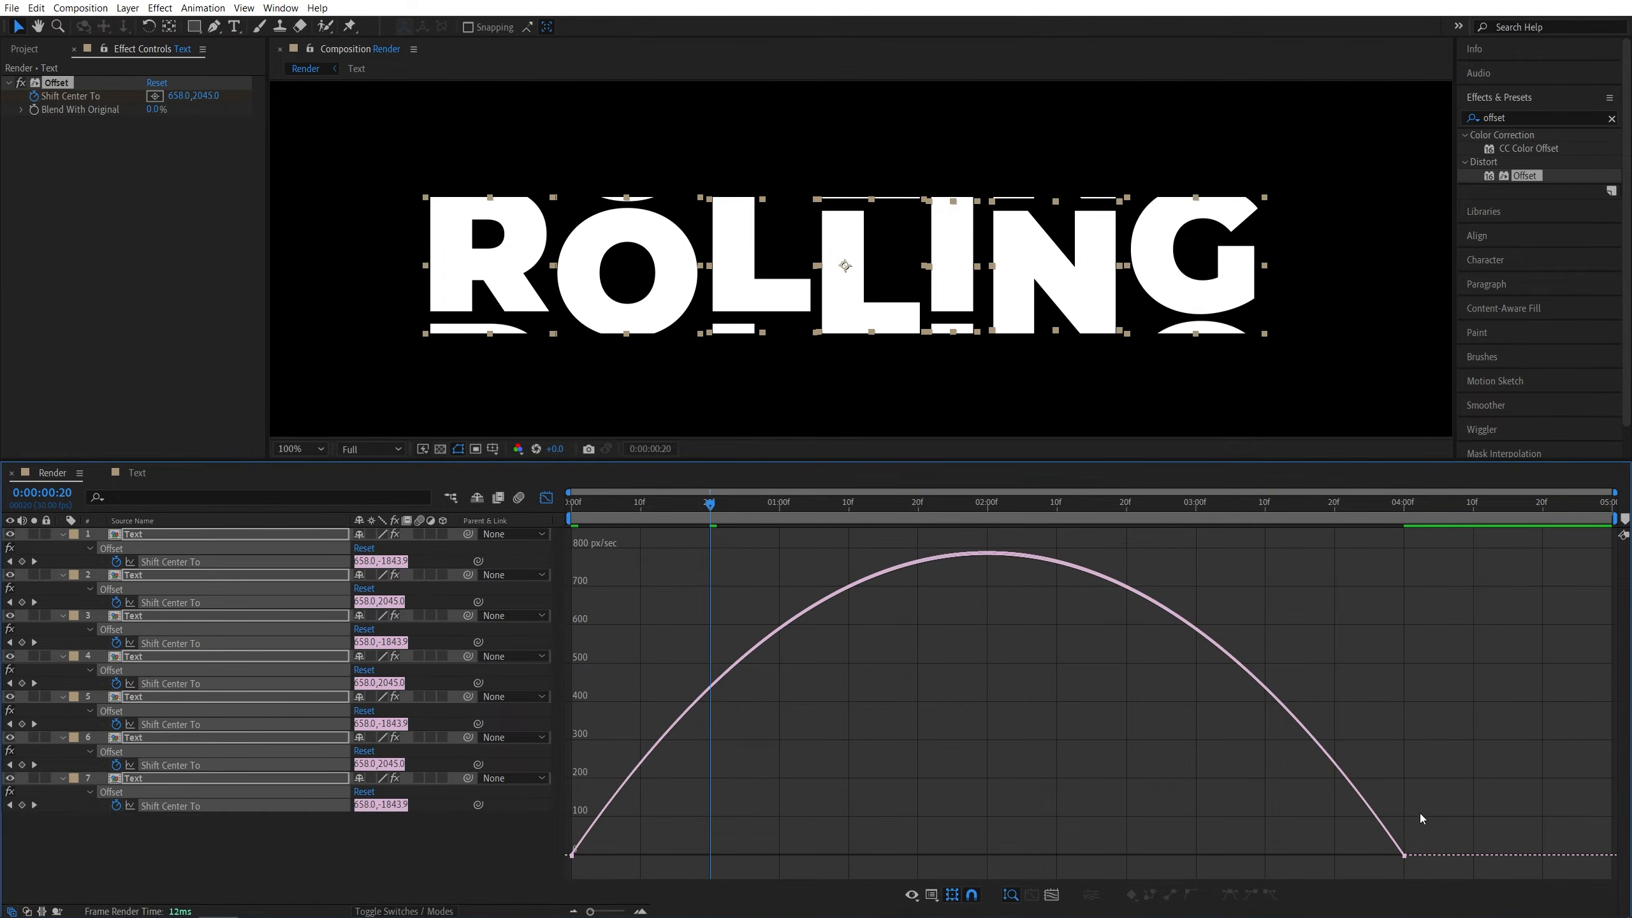
left_click_drag(1430, 847, 1396, 858)
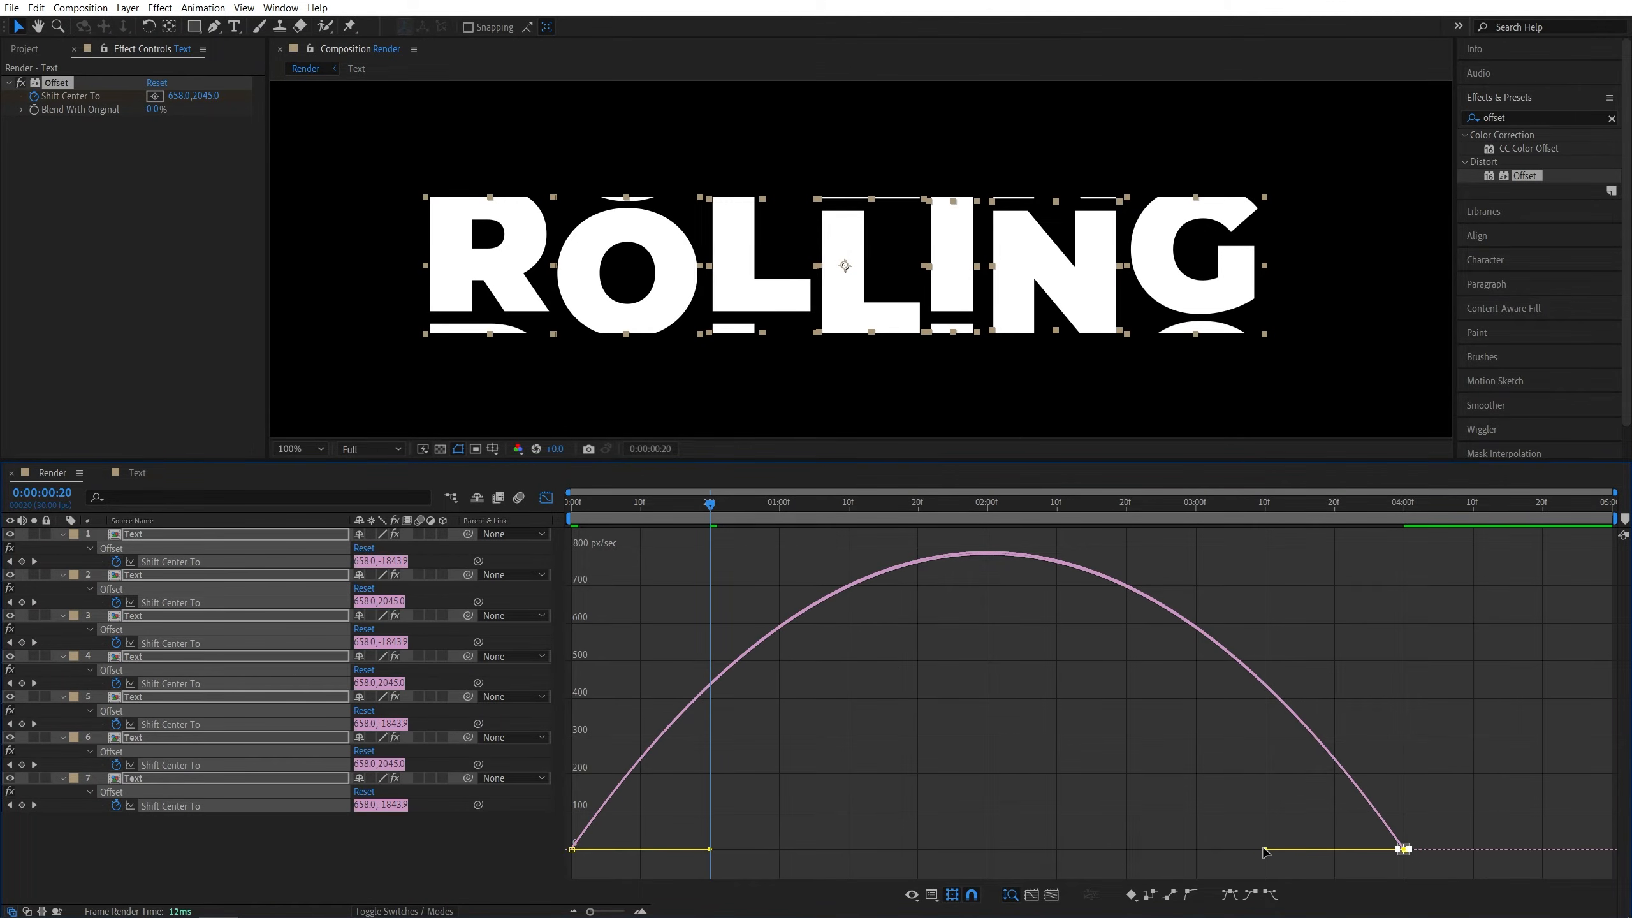
left_click_drag(1262, 850, 928, 844)
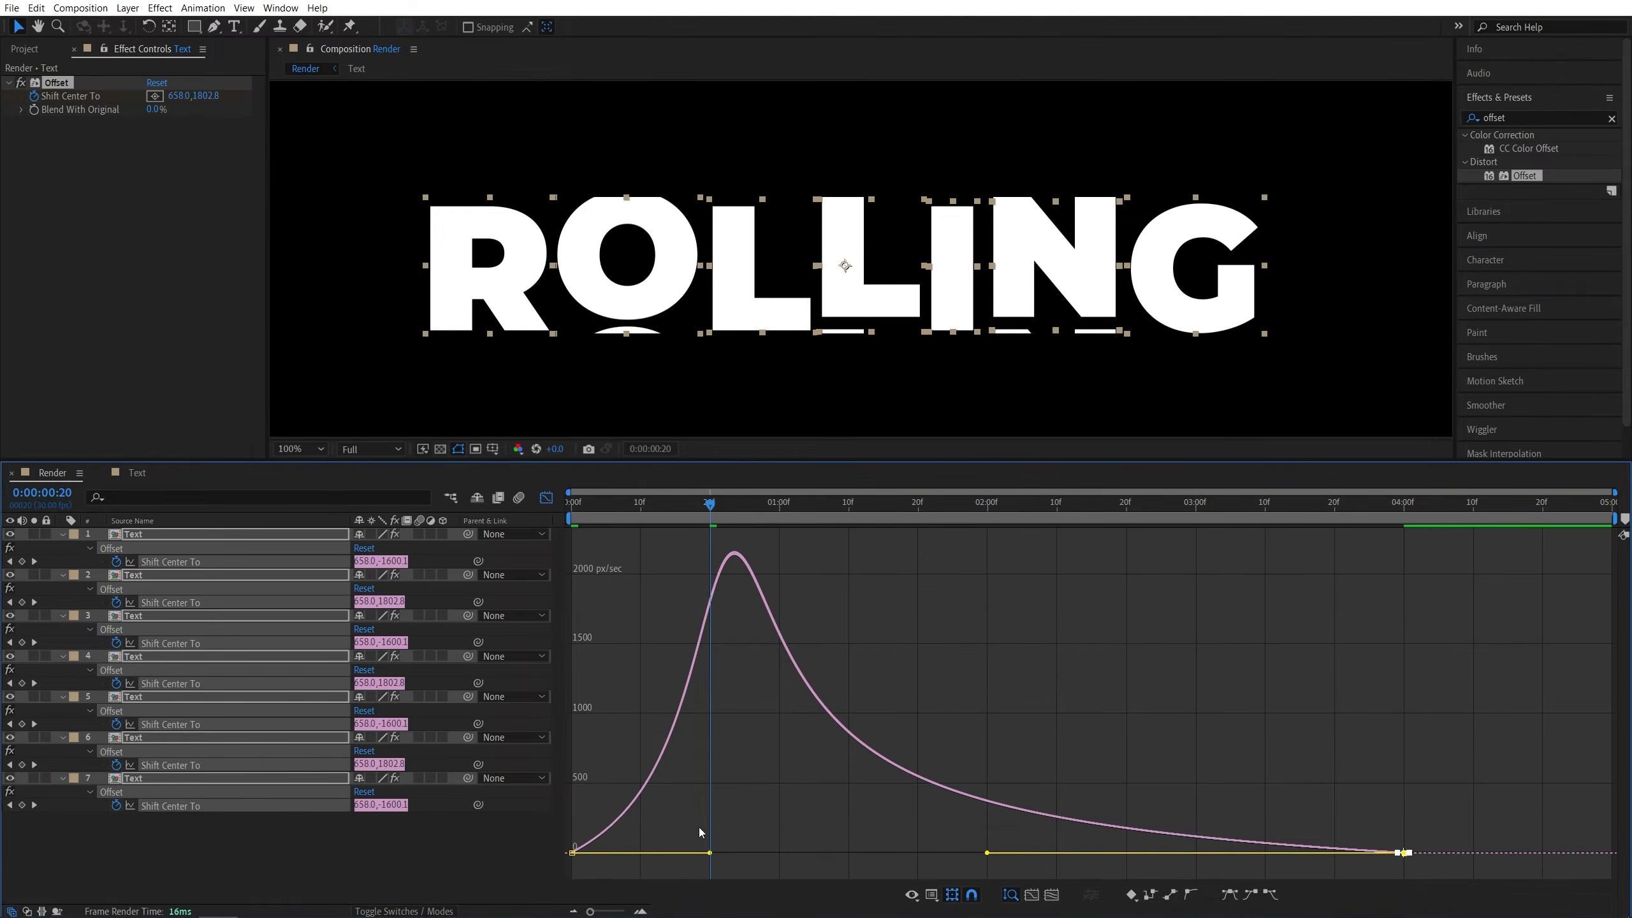
left_click_drag(673, 813, 556, 866)
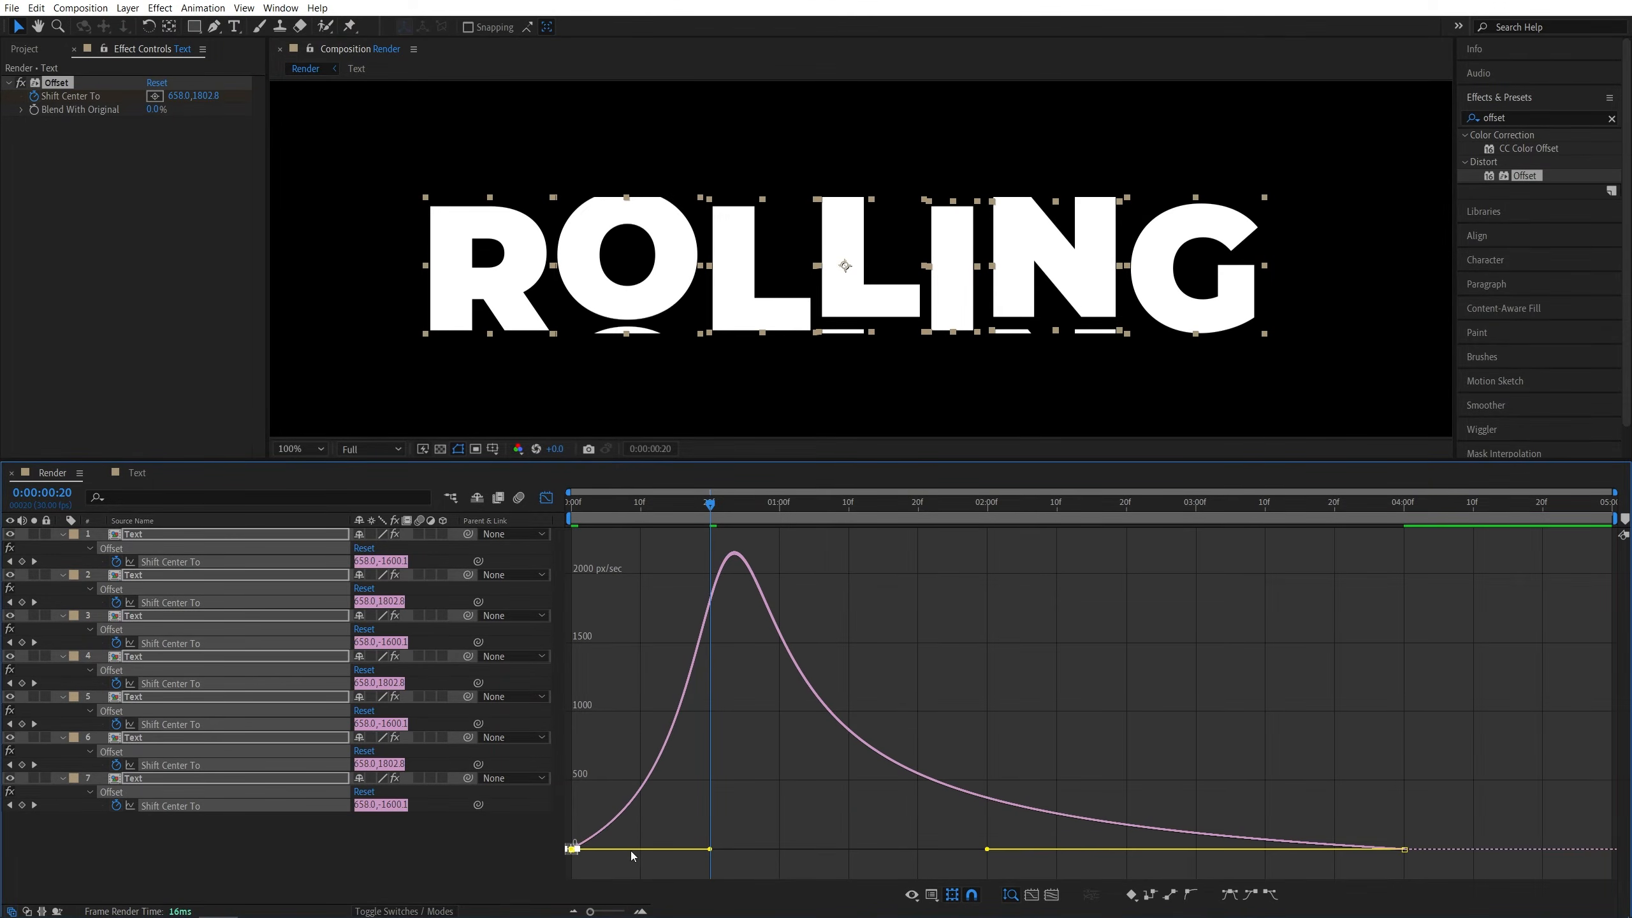
- Lengthen the outgoing influence of the starting keyframes in the speed graph, then close the graph editor
left_click_drag(710, 852, 574, 850)
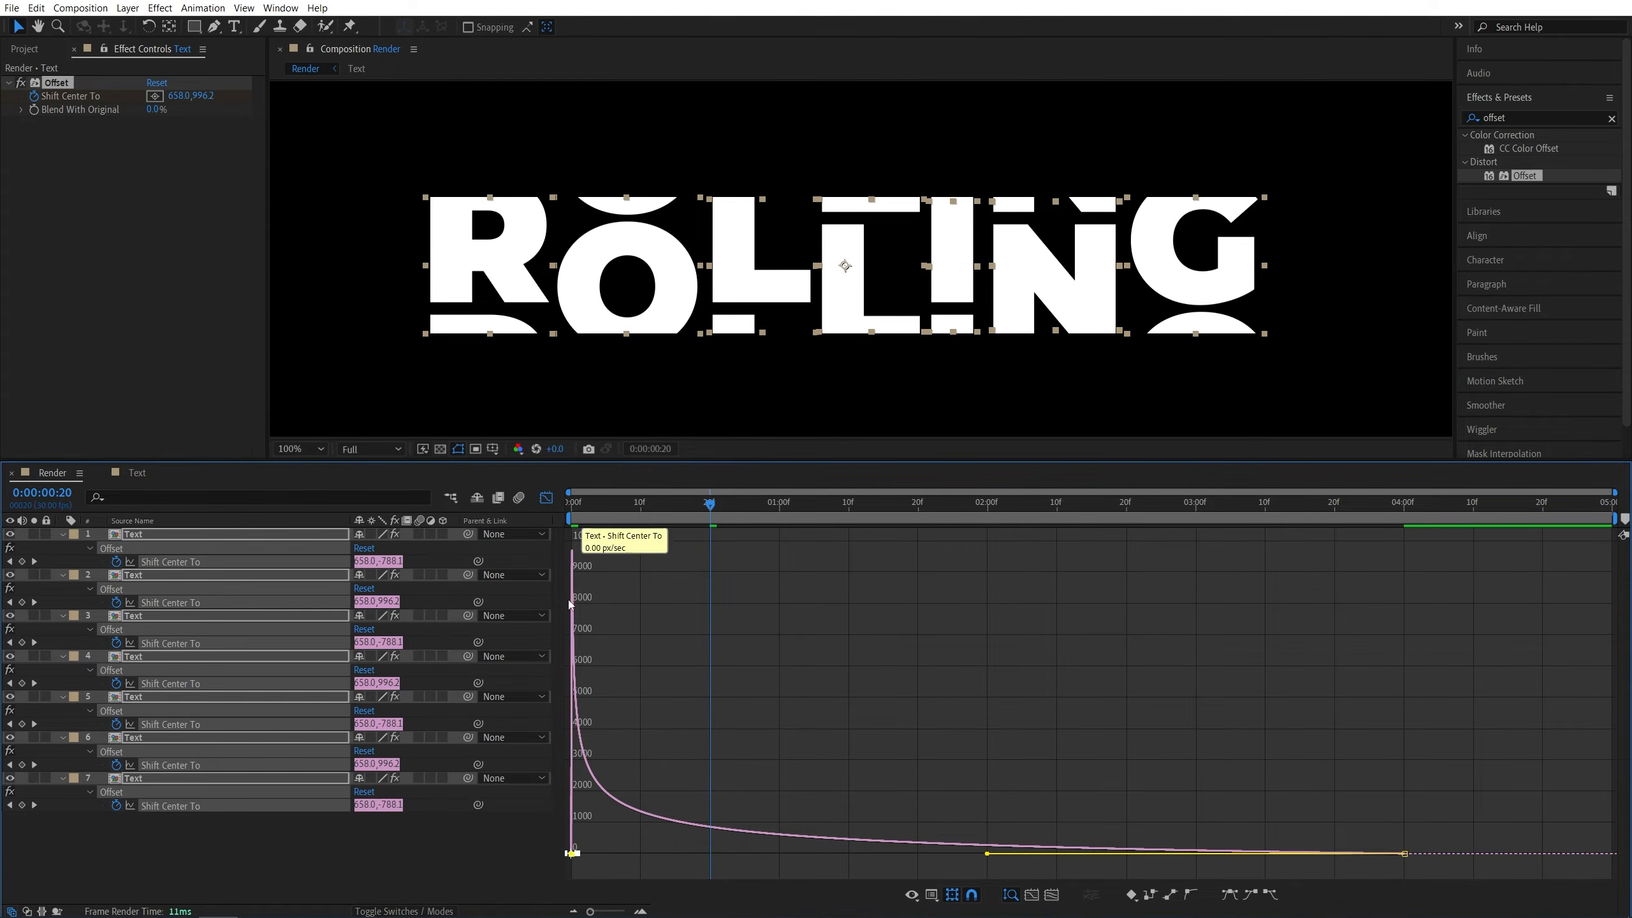
left_click_drag(710, 504, 1052, 558)
left_click(546, 498)
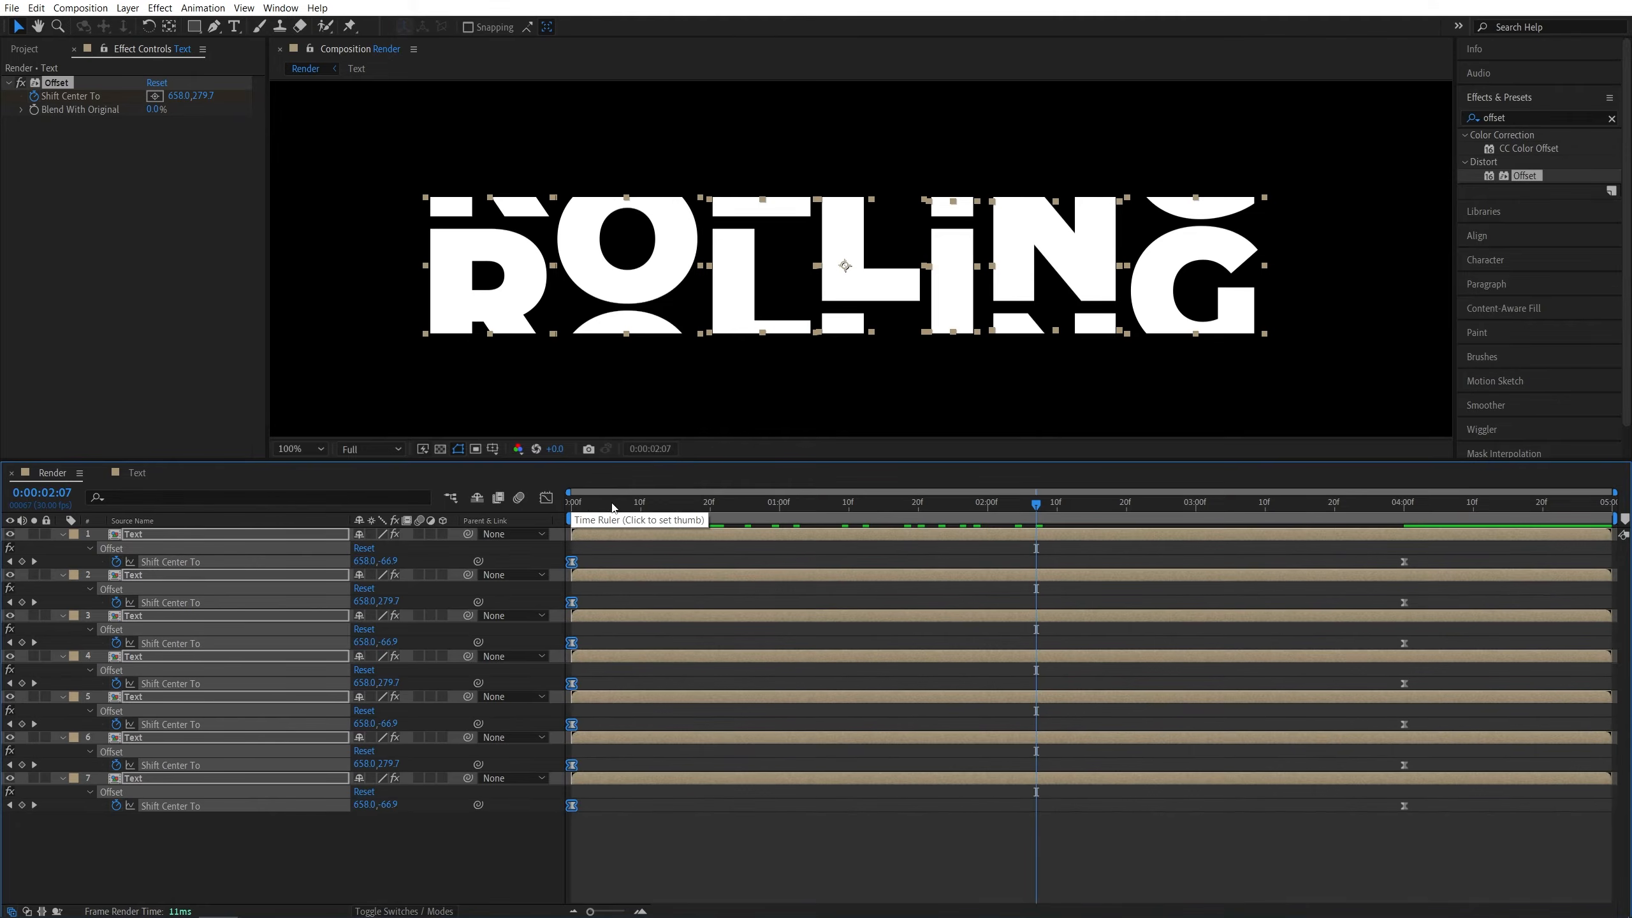
- Preview the rolling animation from the start of the composition
key("Home")
key("space")
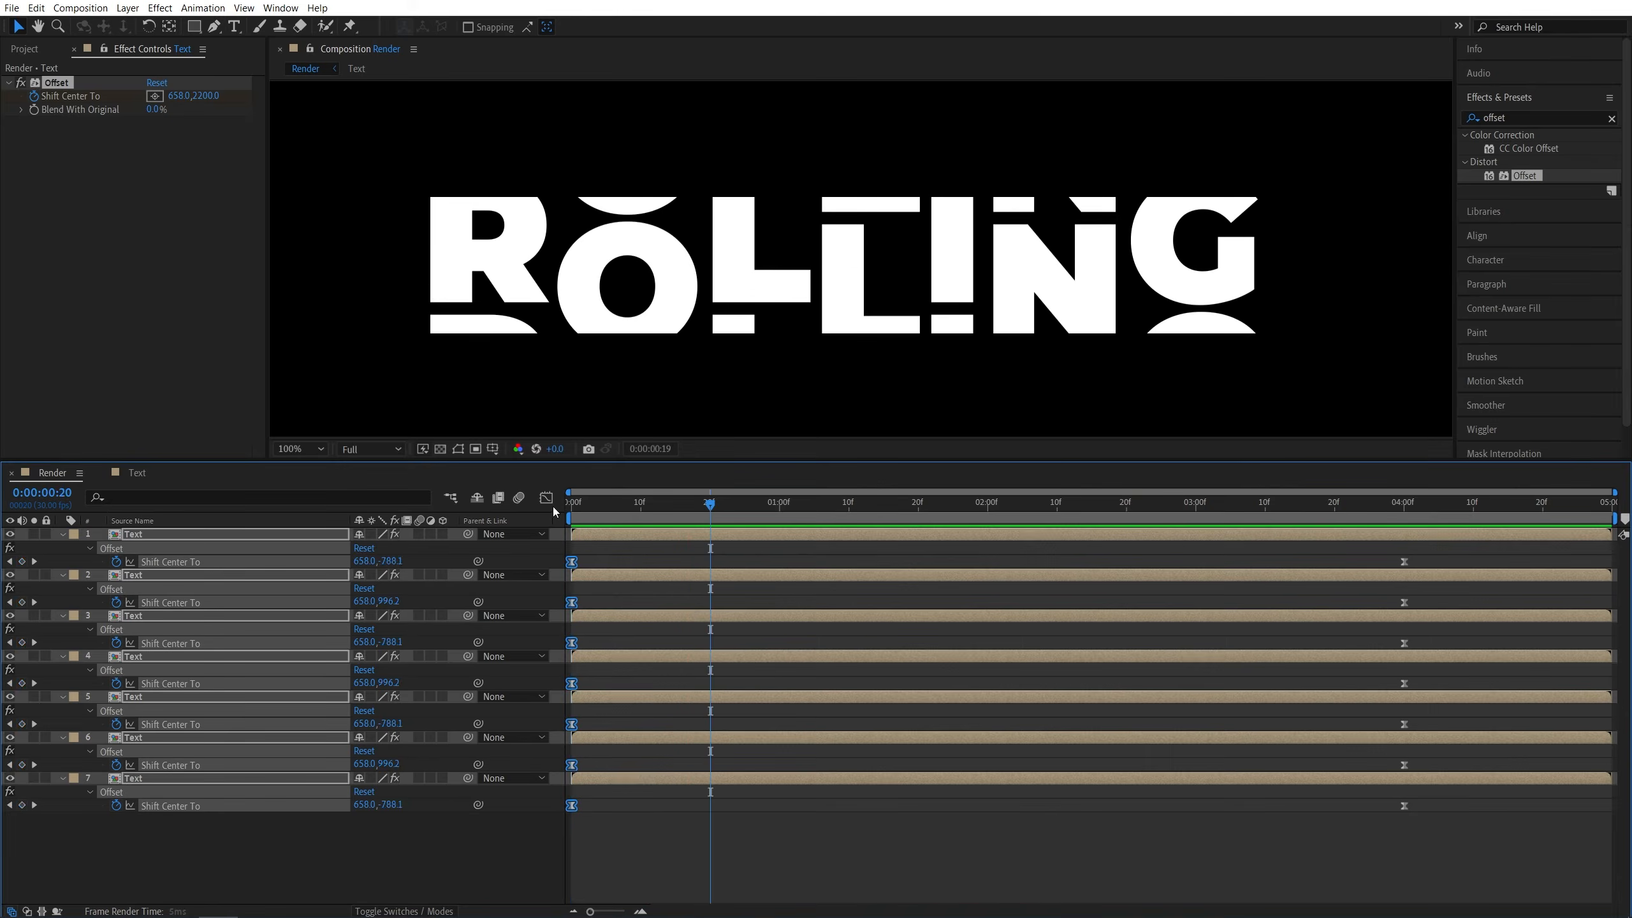
key("space")
left_click(540, 863)
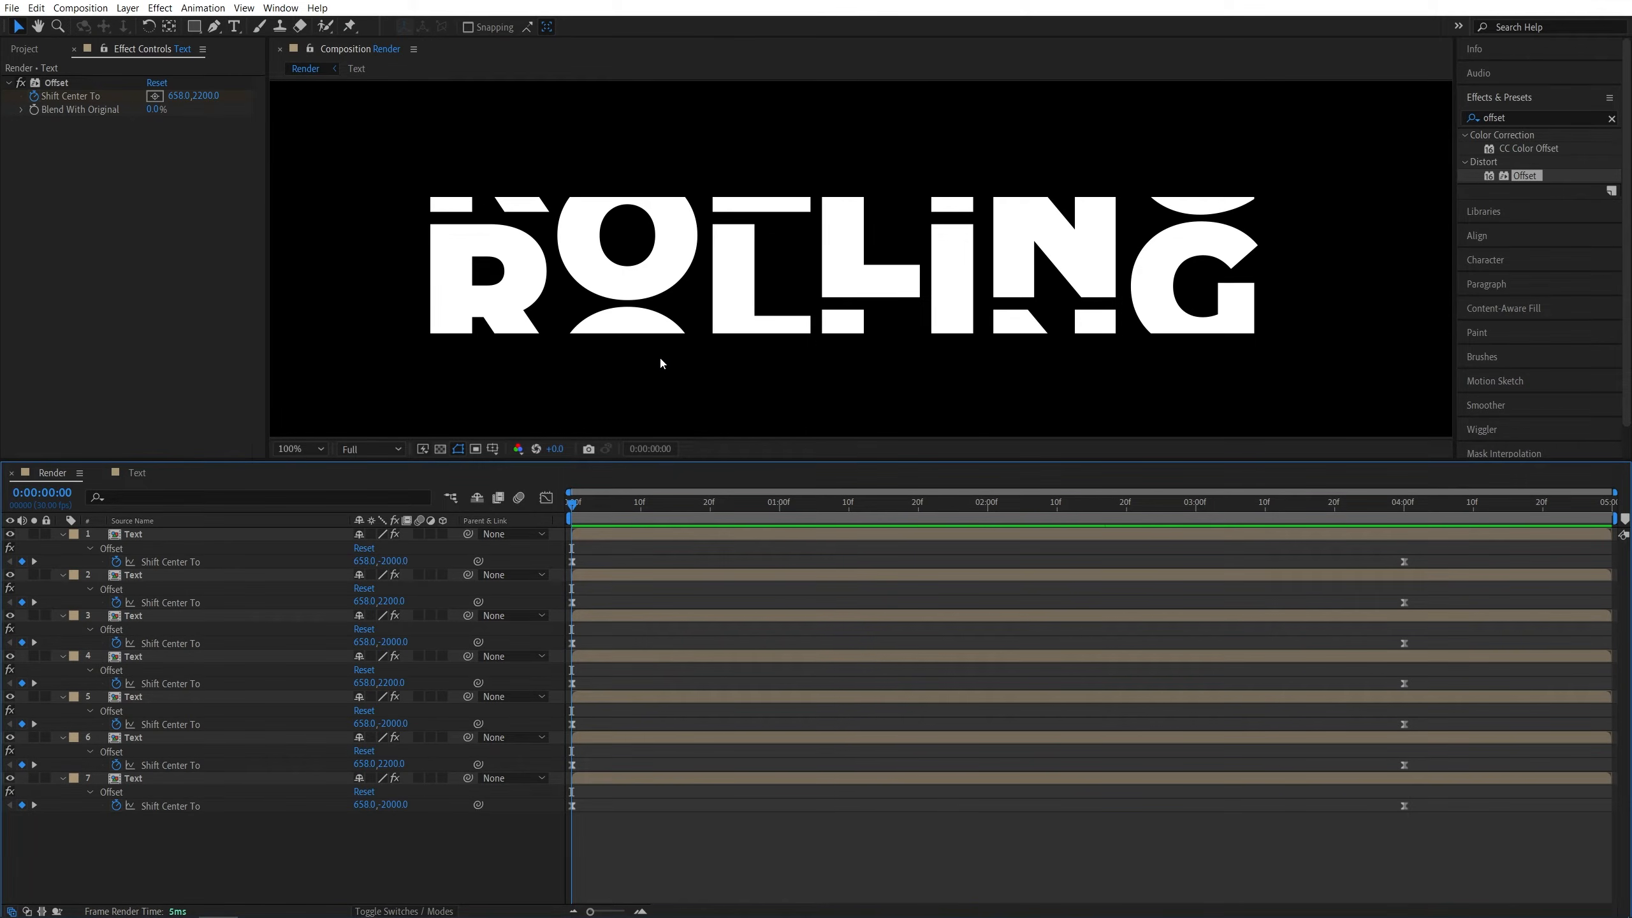
- Add a new adjustment layer above the text layers
left_click(128, 7)
mouse_move(257, 25)
left_click(411, 117)
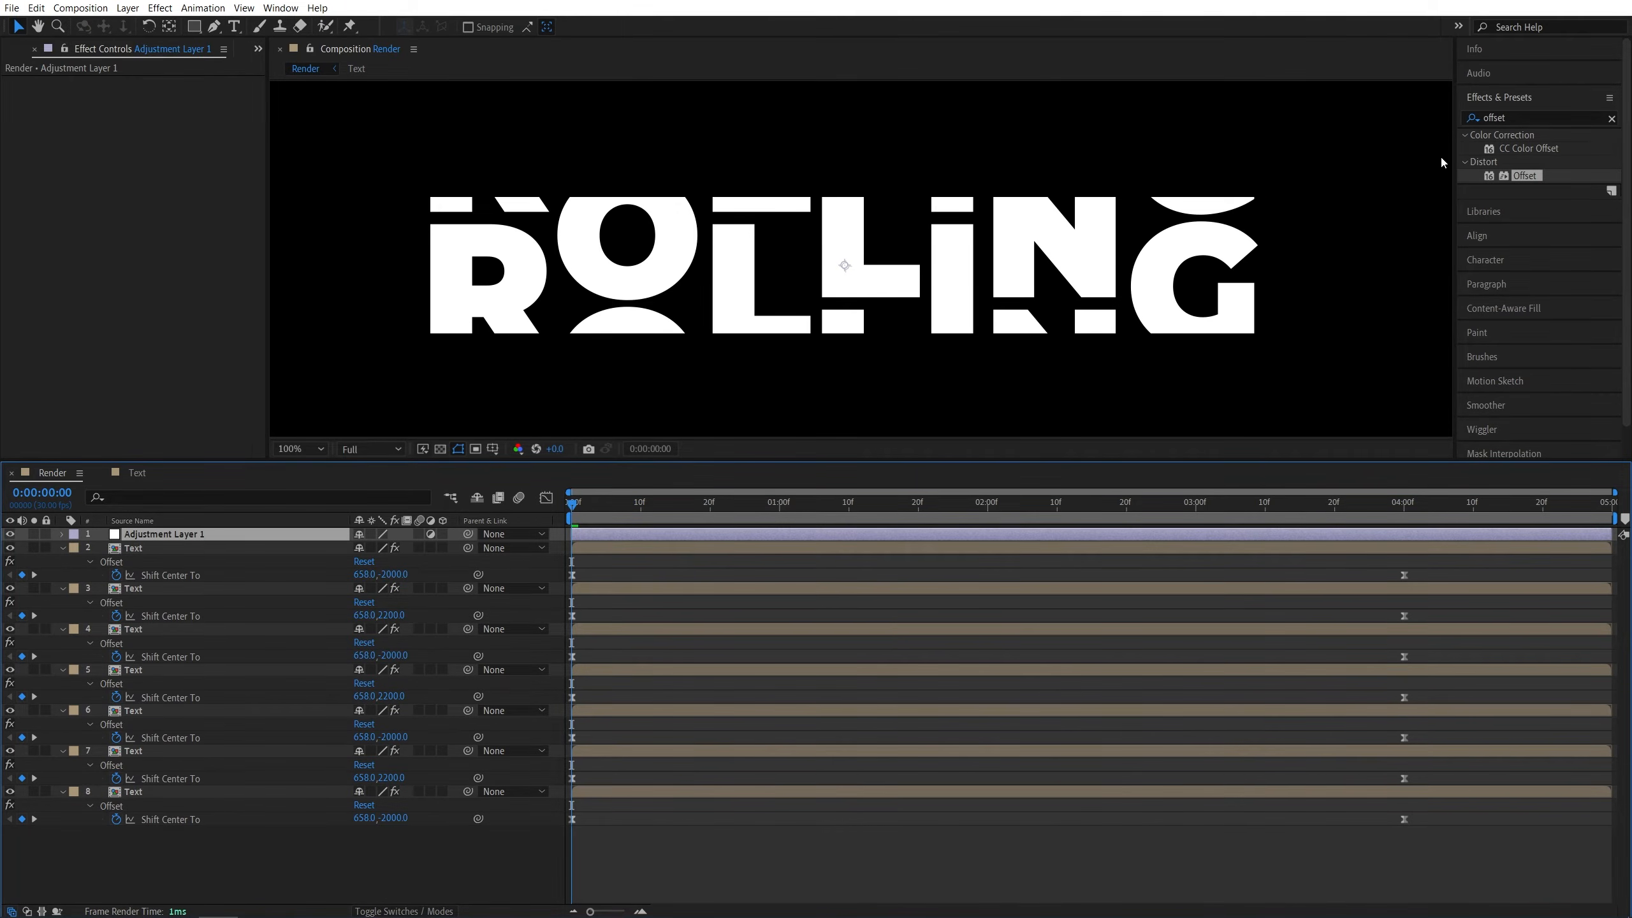
- Apply the CC Jaws effect to the adjustment layer and set its Height to 0%
left_click(1496, 118)
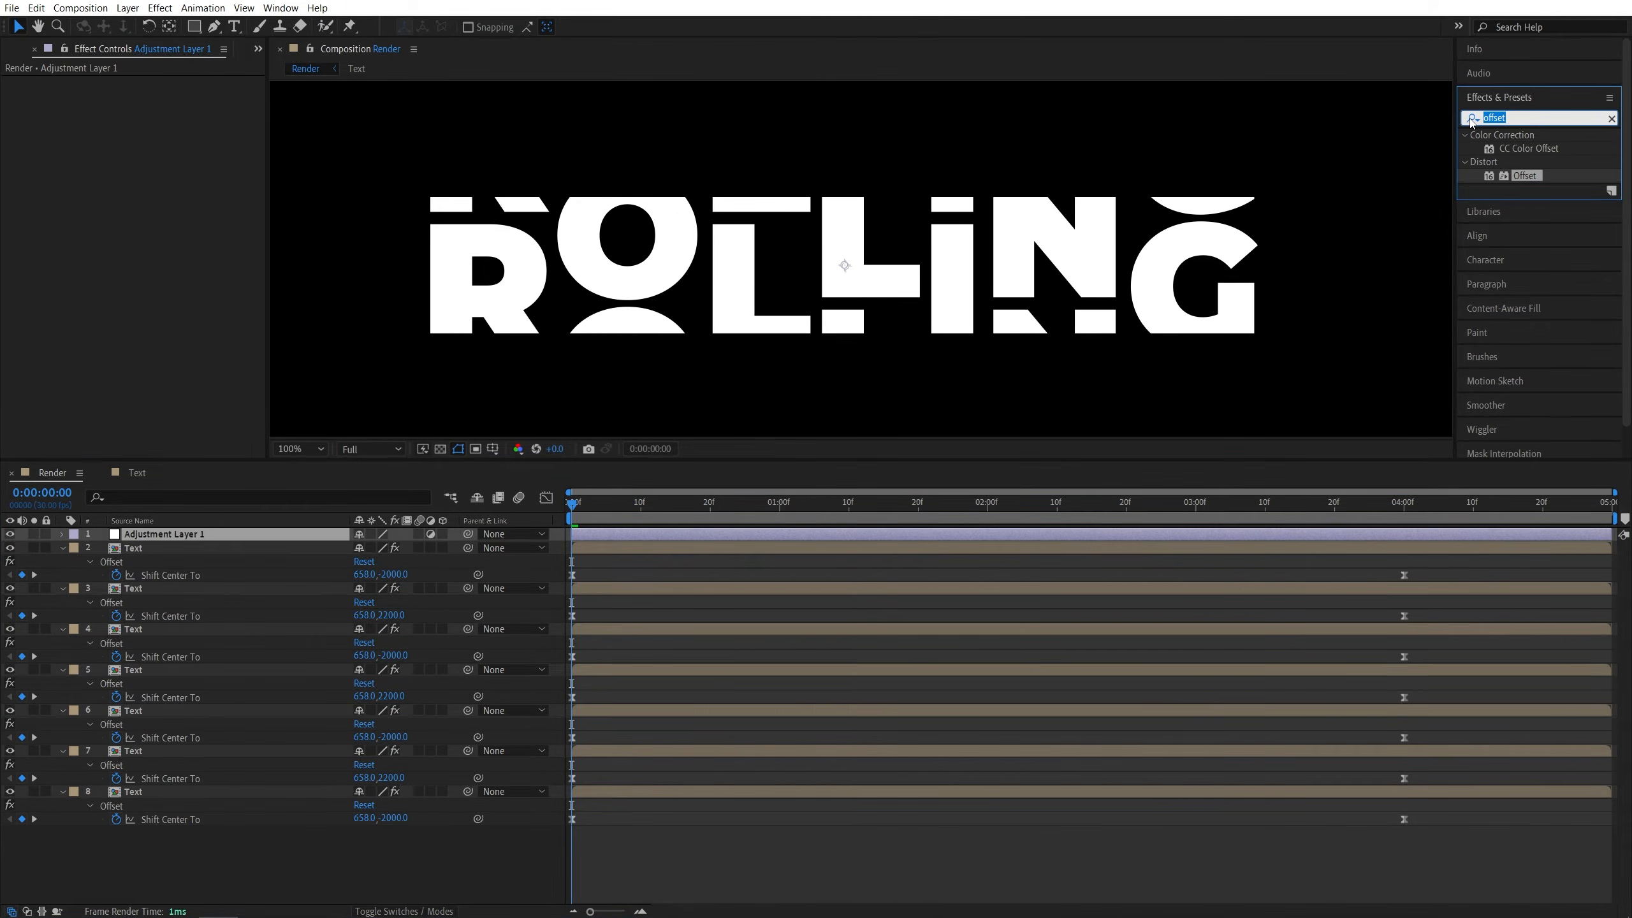
type("cc jaw")
left_click_drag(1514, 148, 186, 537)
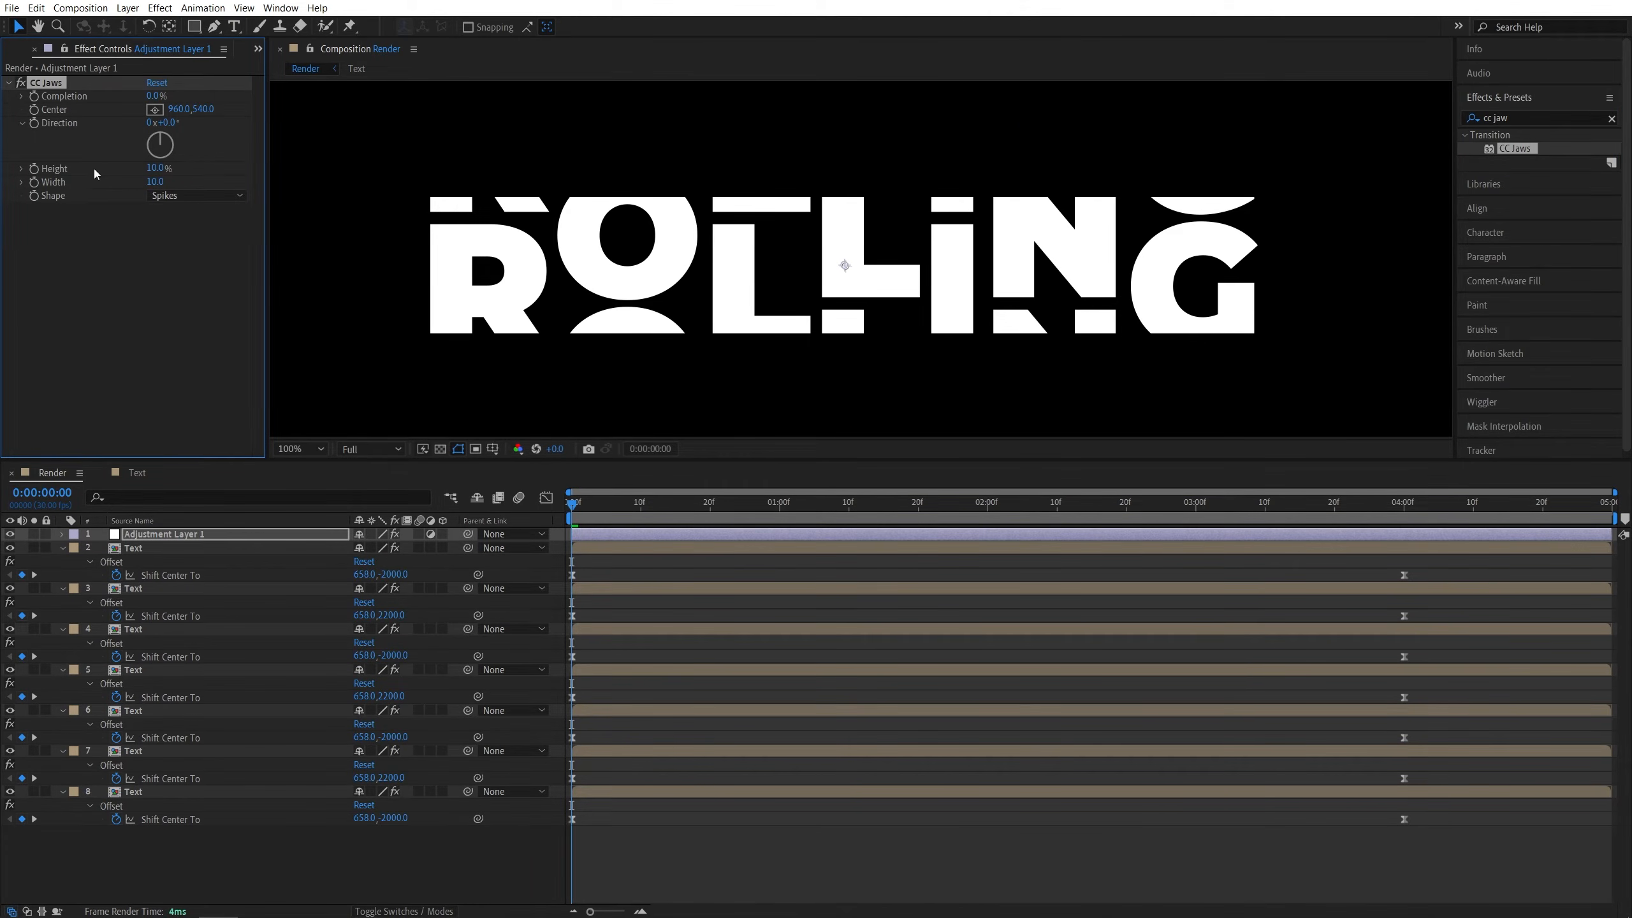
left_click_drag(156, 166, 92, 165)
- Keyframe CC Jaws Completion at 100% on the first frame and 0% at 5 frames
left_click(571, 505)
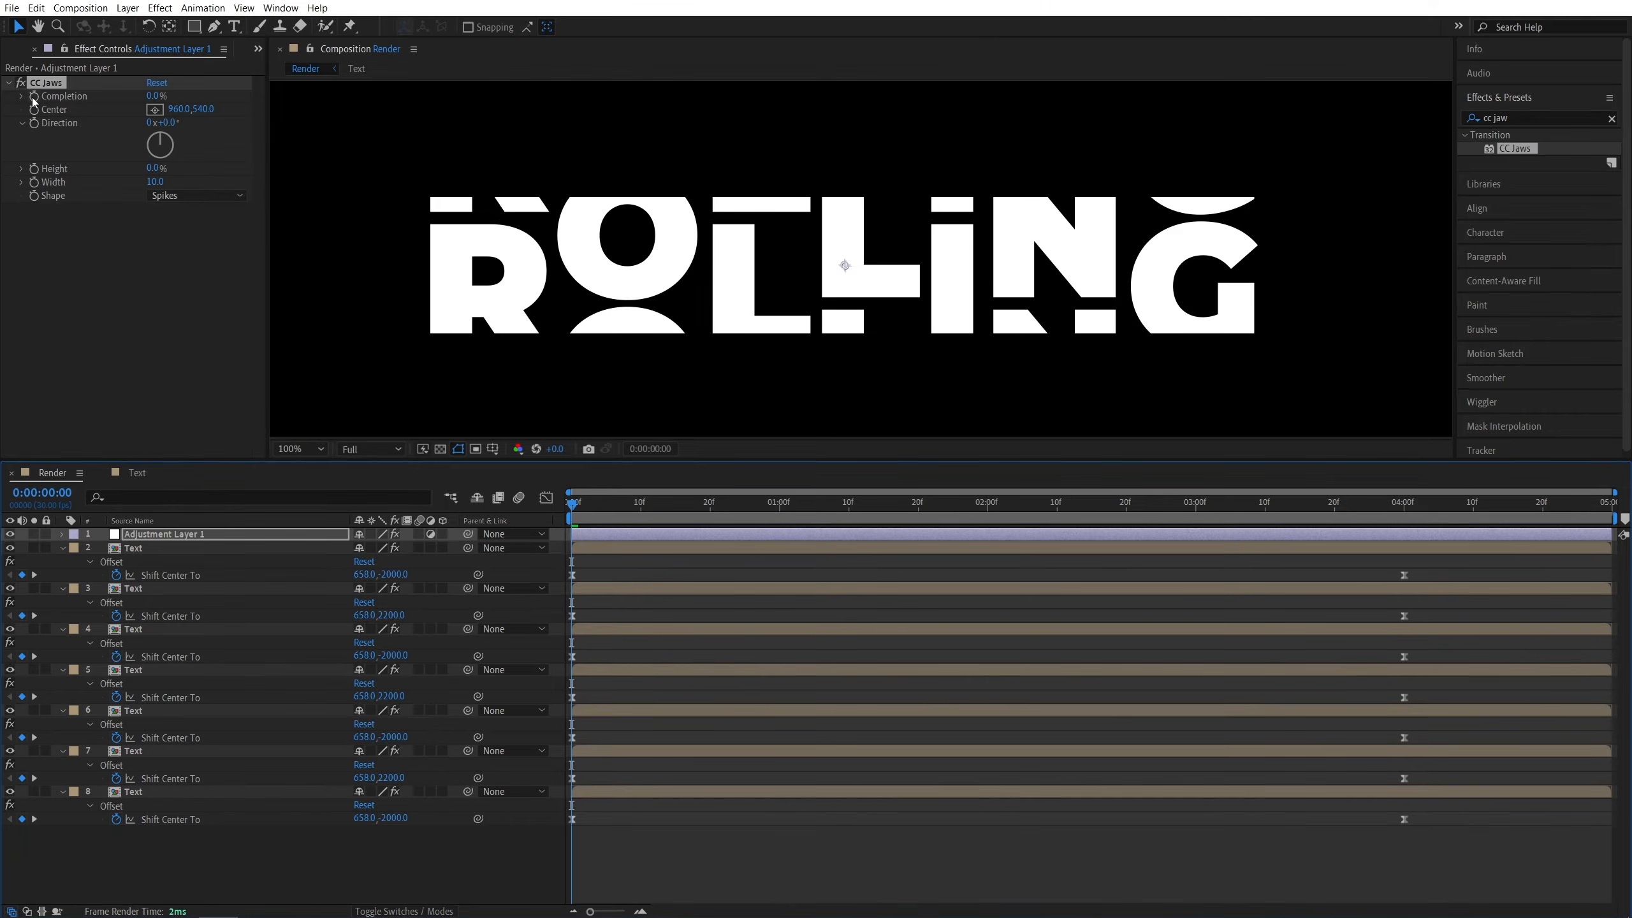
left_click_drag(154, 95, 376, 193)
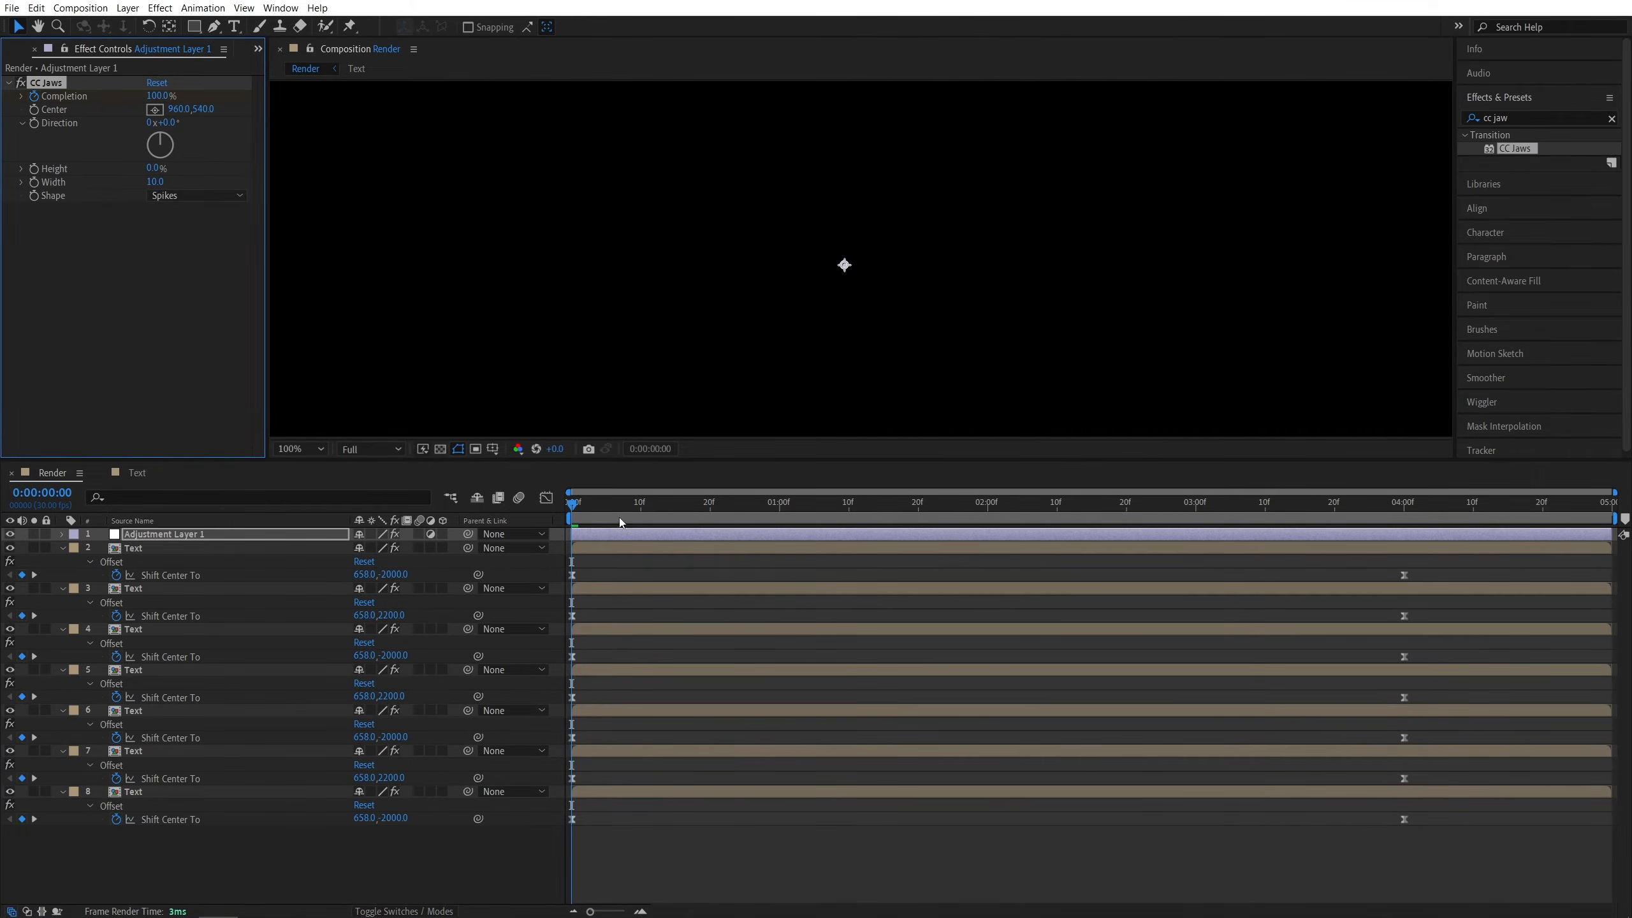
left_click_drag(573, 506, 606, 507)
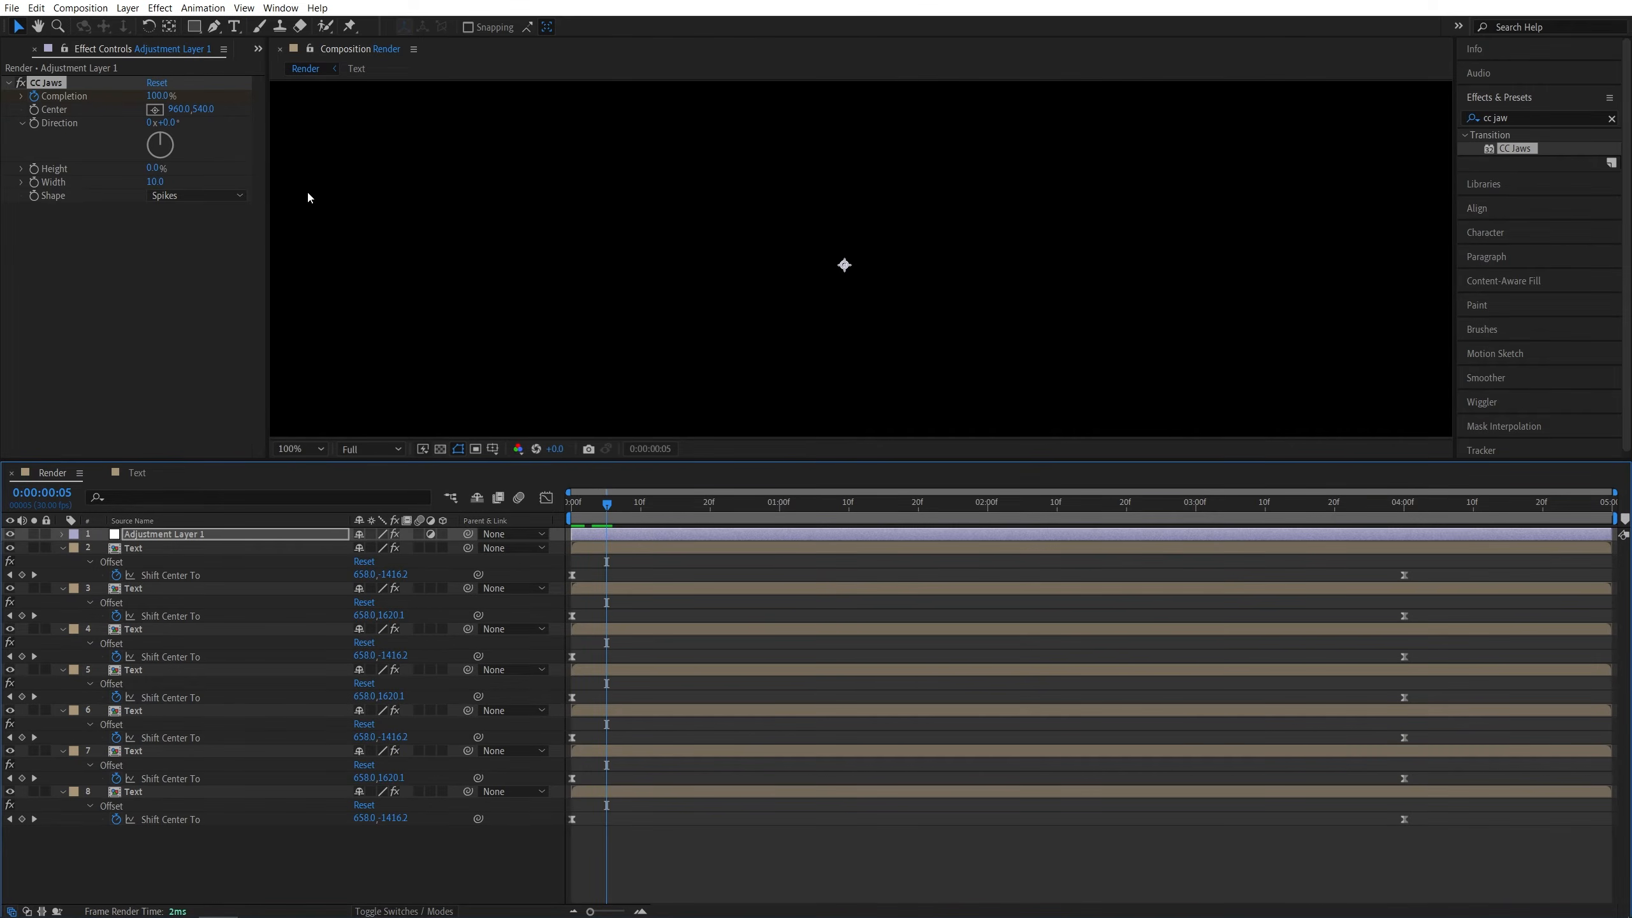
left_click(155, 96)
type("0")
left_click(150, 237)
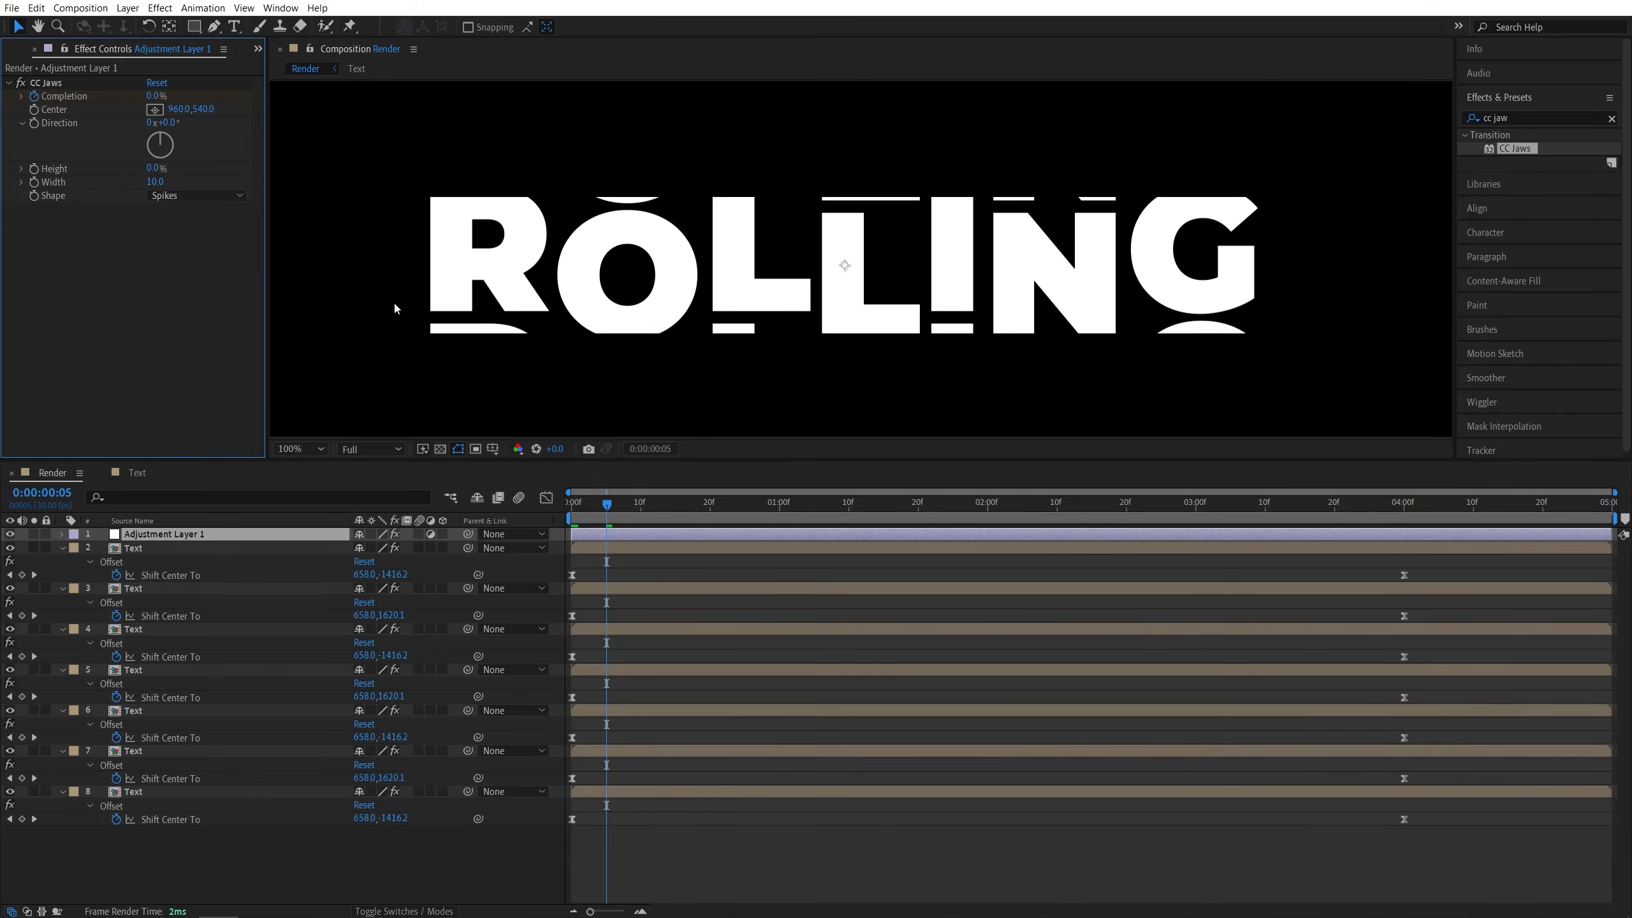
- Reveal the adjustment layer's Completion keyframes and apply Easy Ease to them
left_click(590, 535)
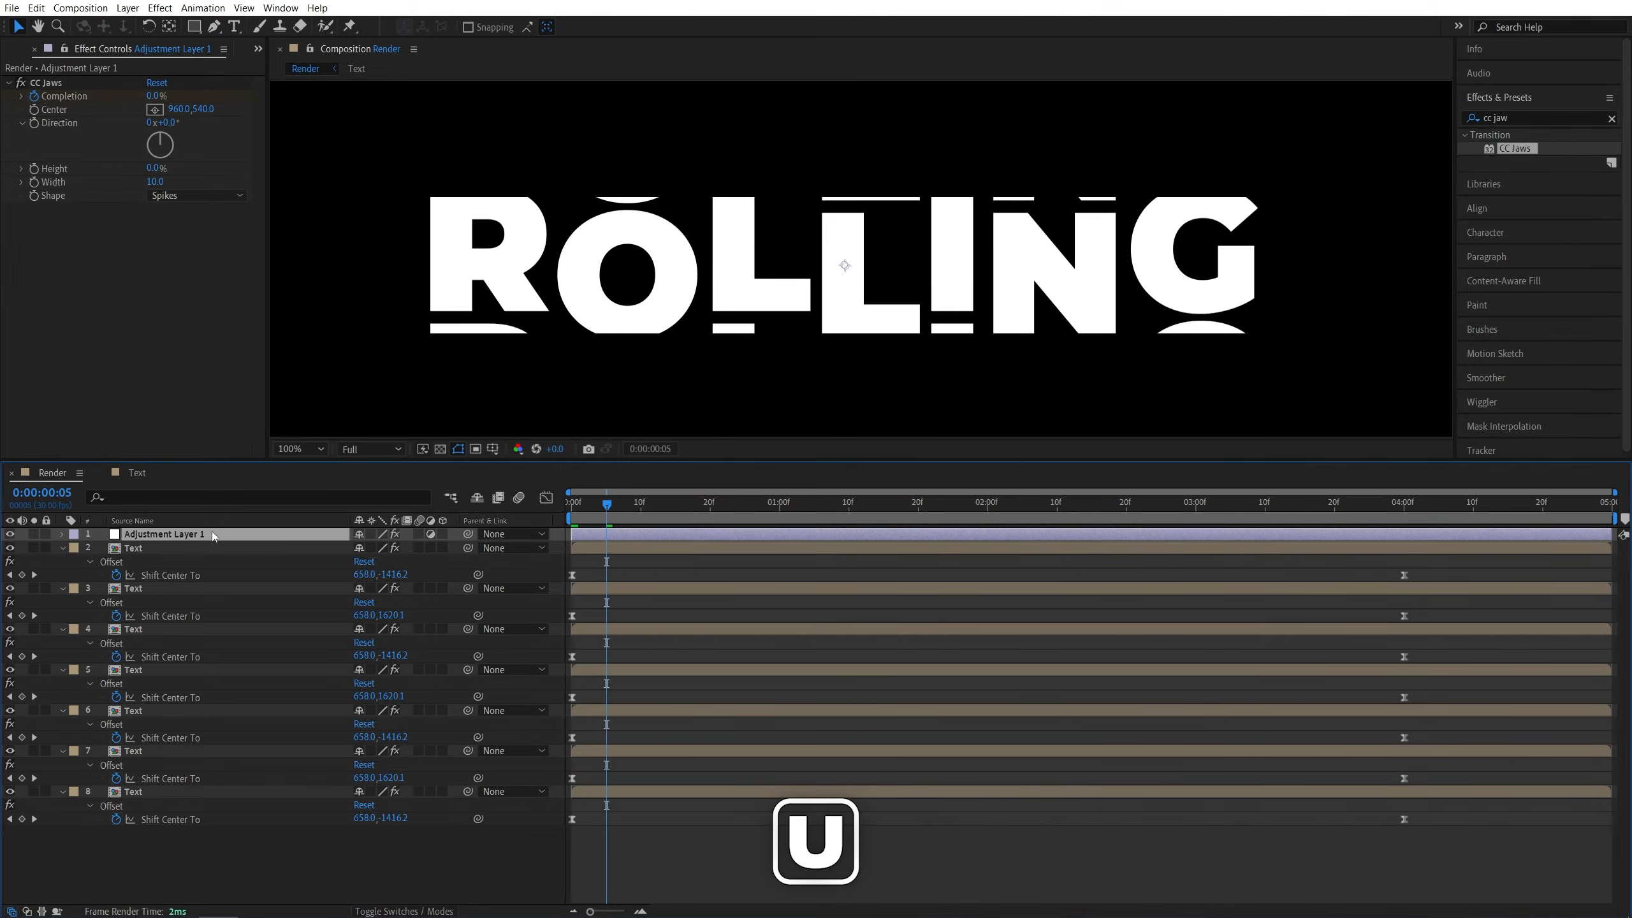
key("u")
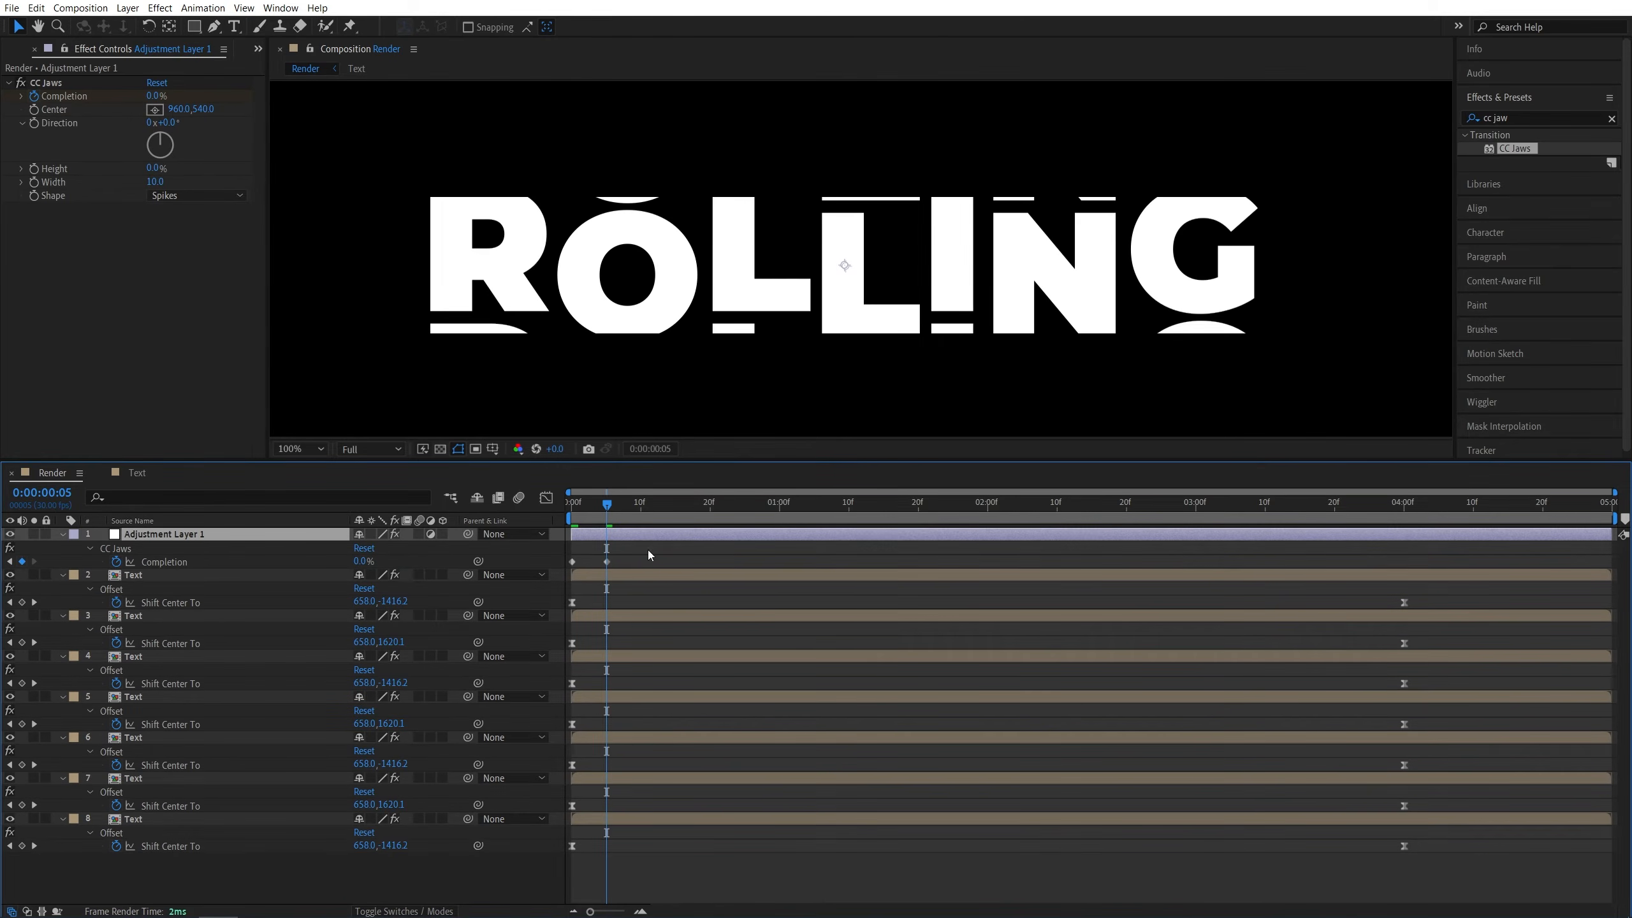
left_click_drag(639, 548, 568, 569)
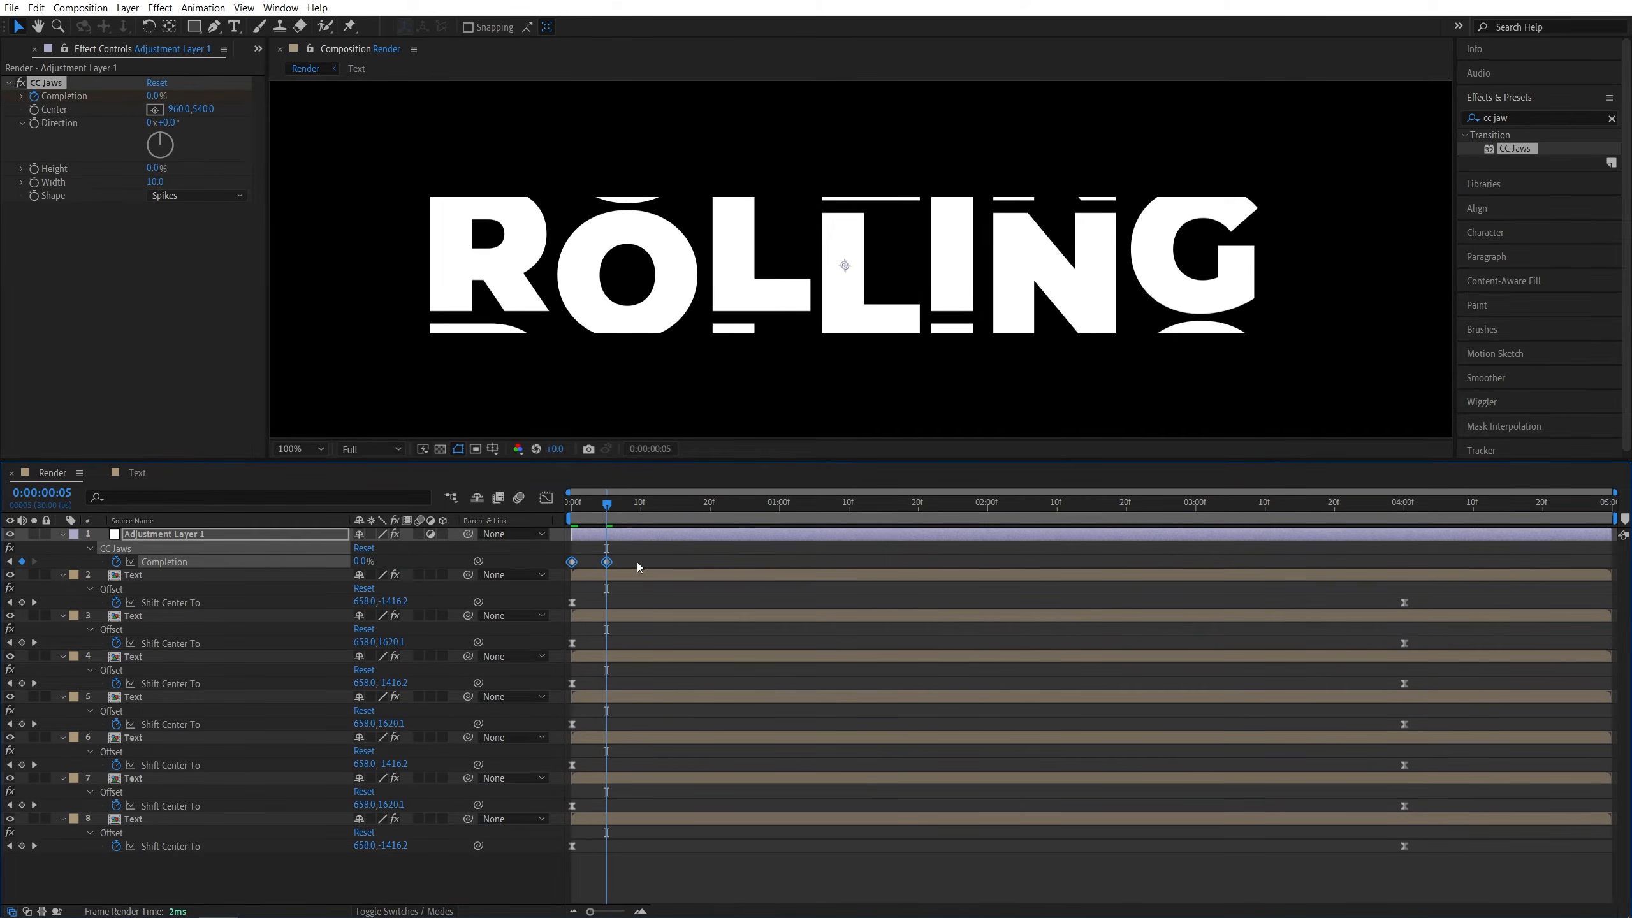
key("F9")
- Apply CC Force Motion Blur to the adjustment layer and move it above CC Jaws
left_click_drag(606, 504, 721, 519)
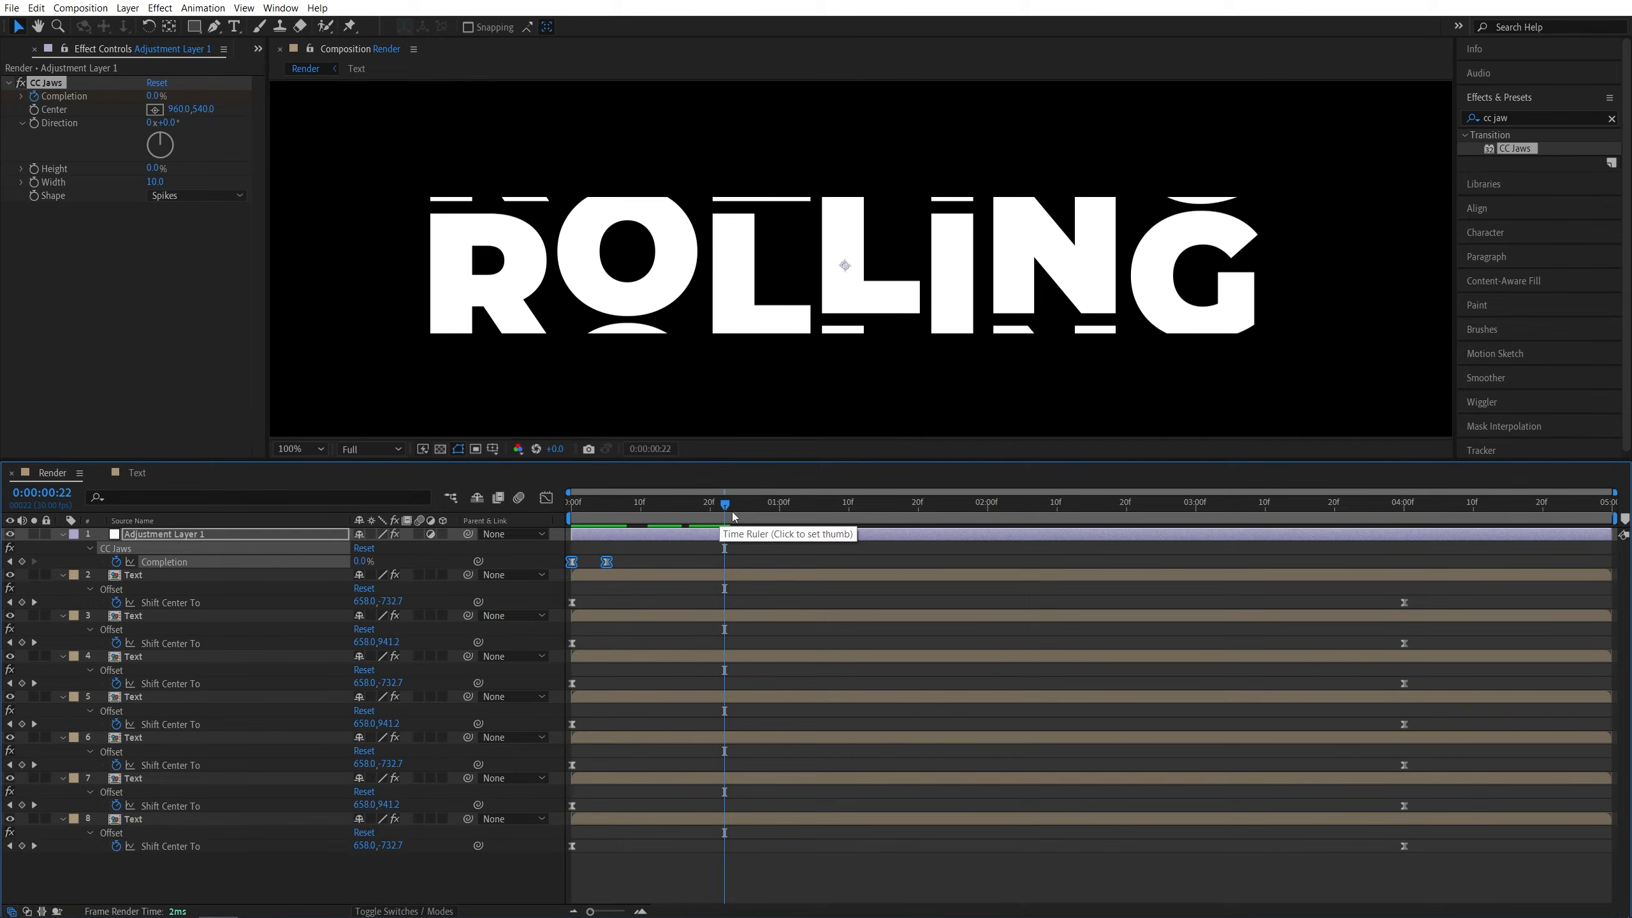
left_click(1532, 114)
type("cc force")
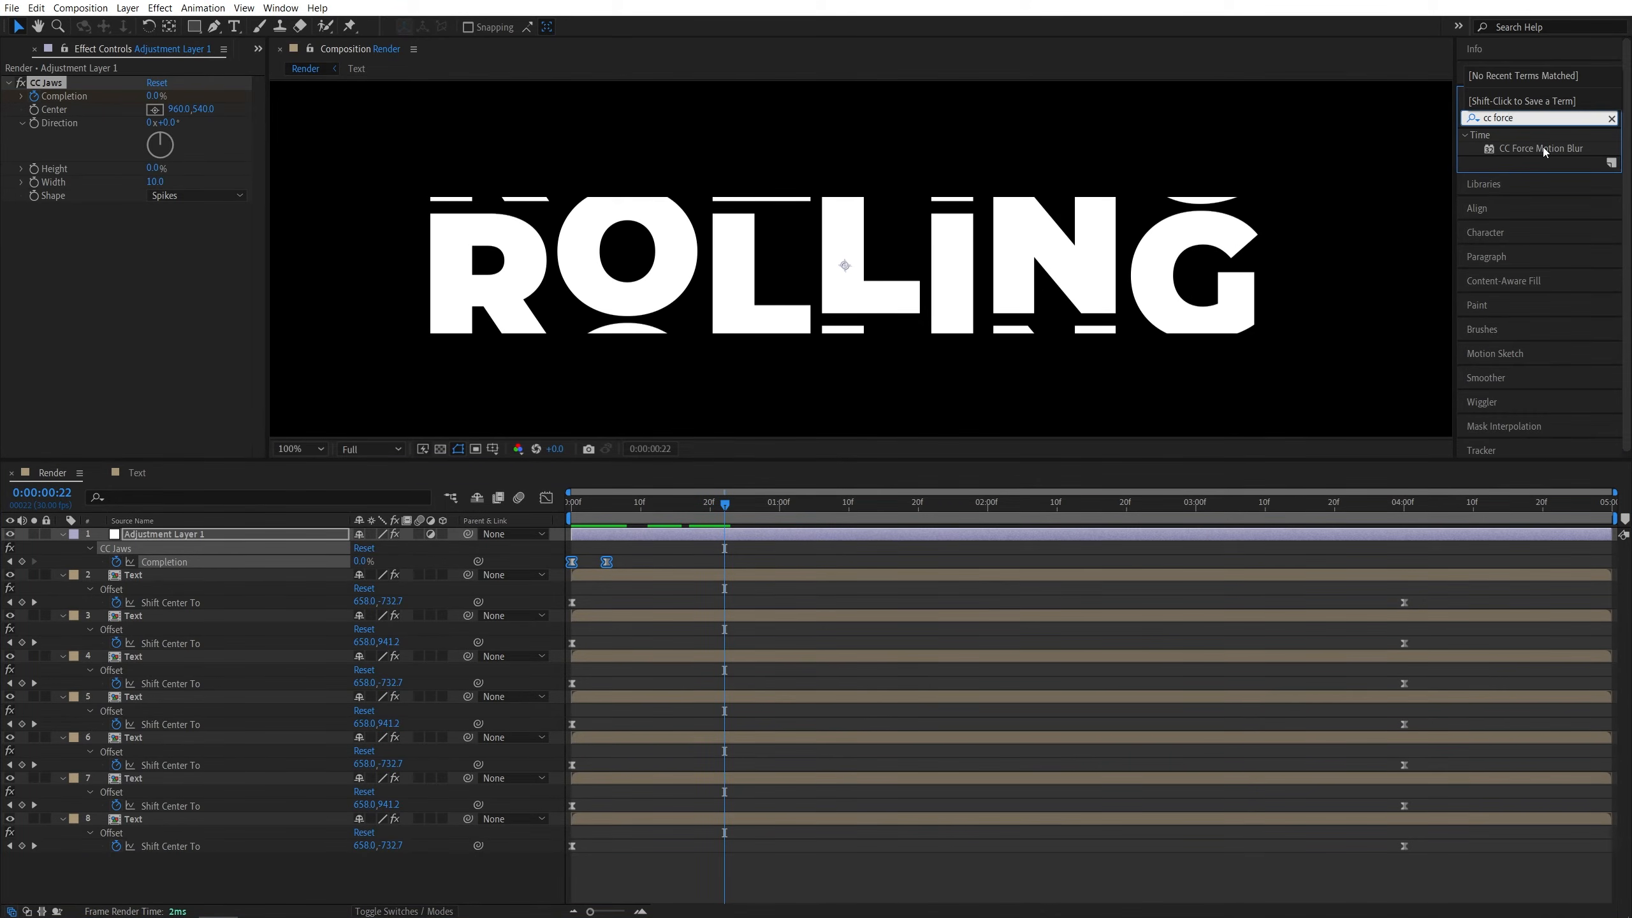
left_click_drag(1543, 151, 223, 535)
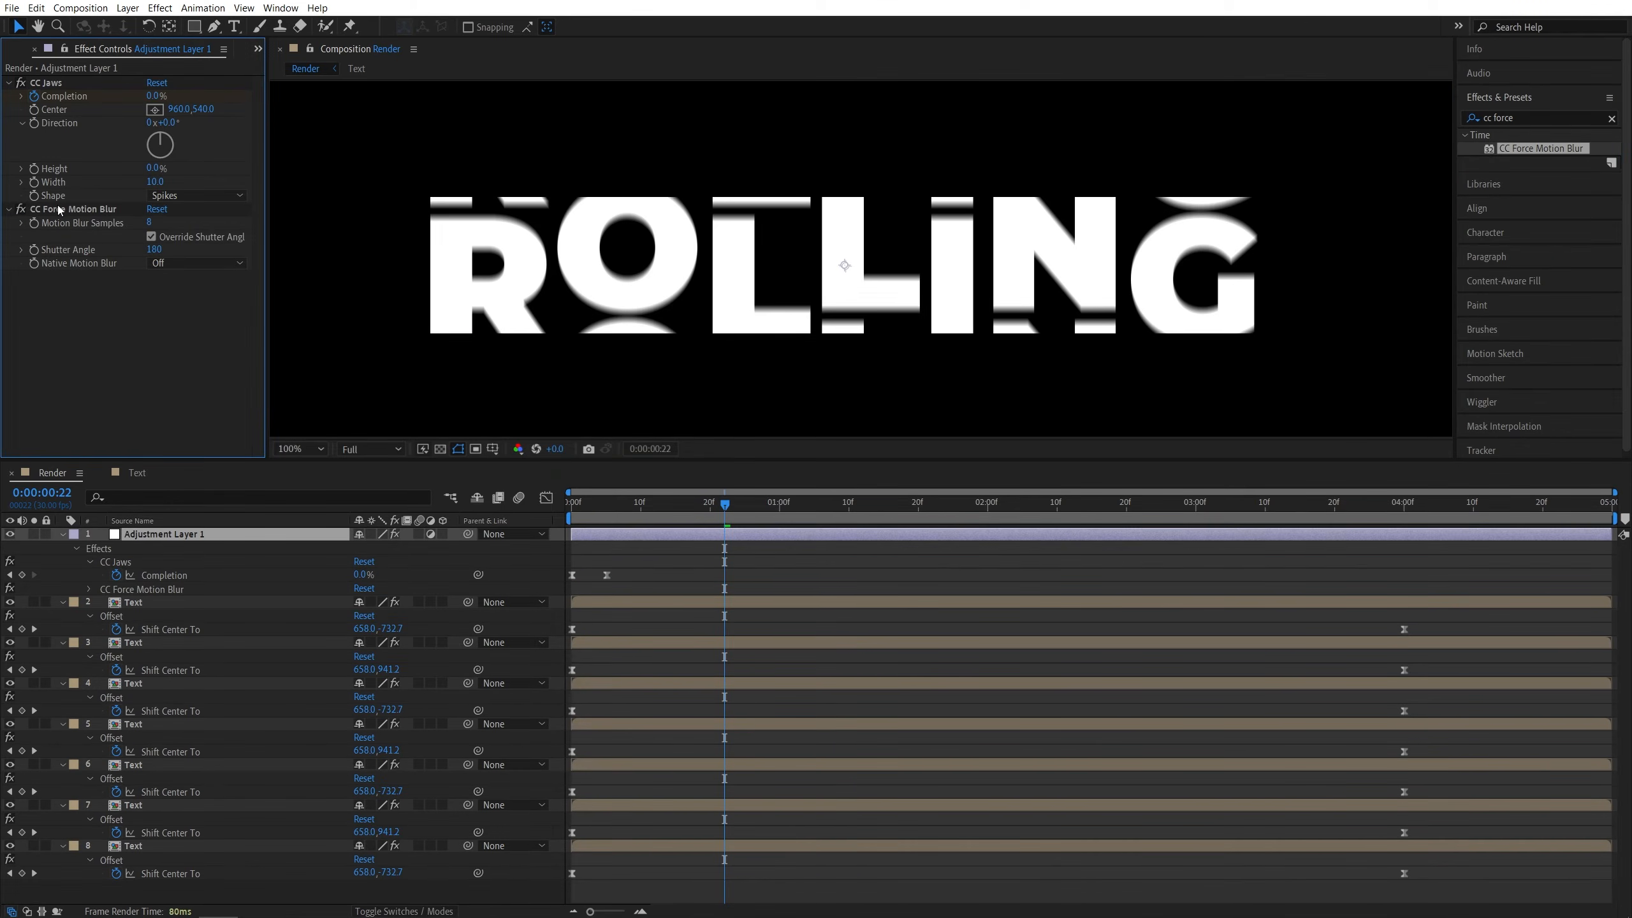
left_click_drag(59, 209, 70, 84)
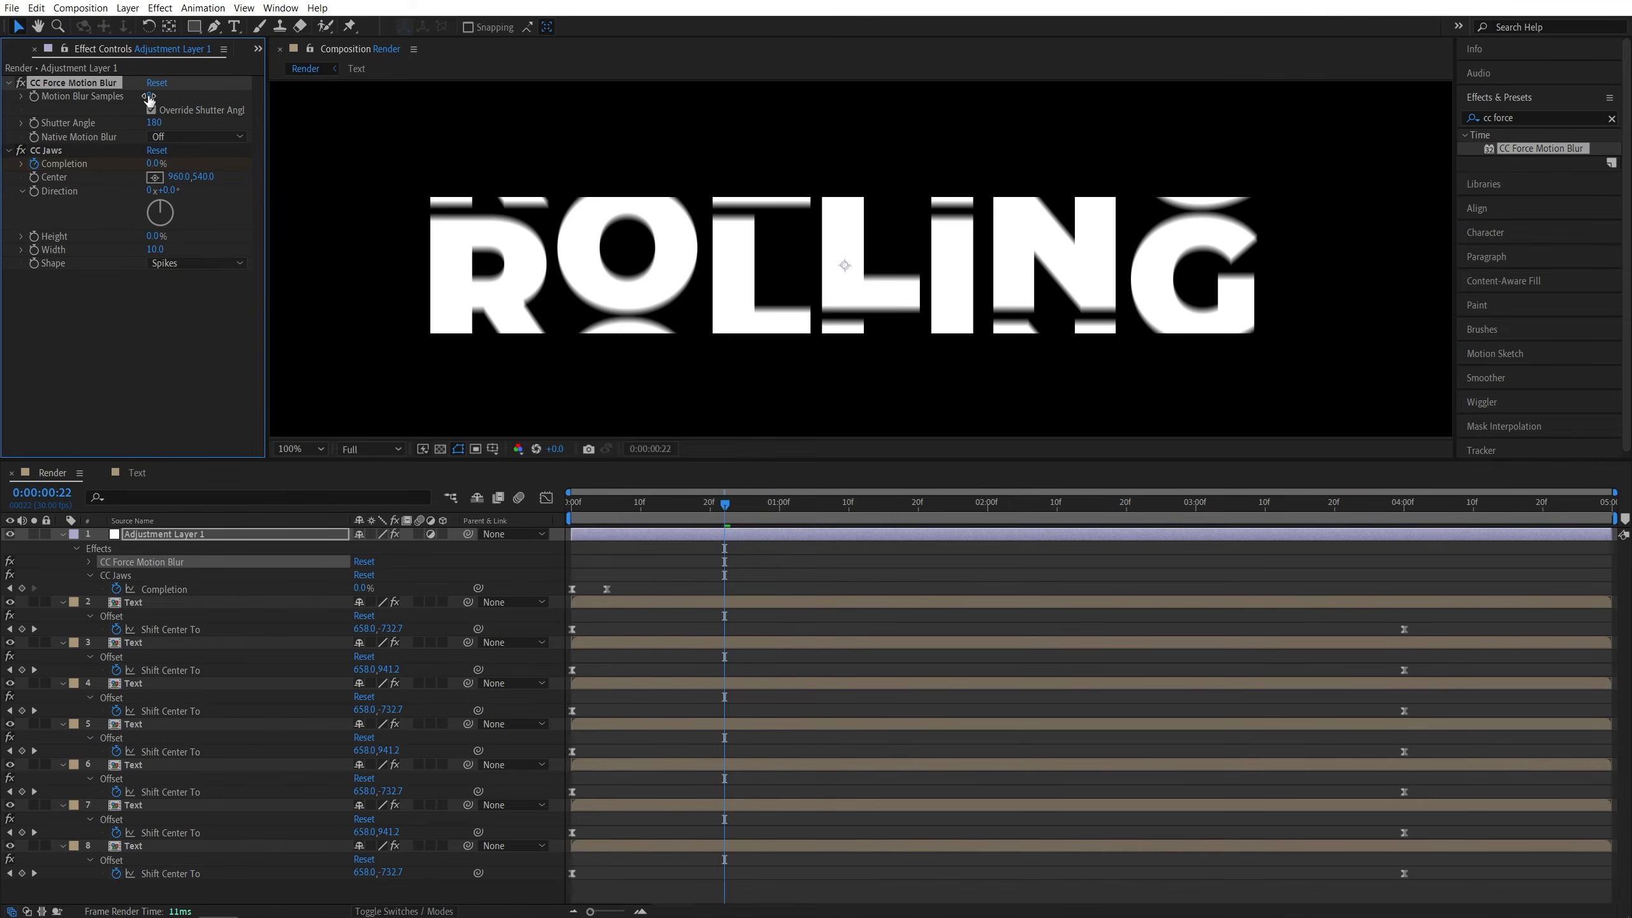
- Set CC Force Motion Blur's Motion Blur Samples to 16
left_click(152, 96)
type("16")
left_click(238, 381)
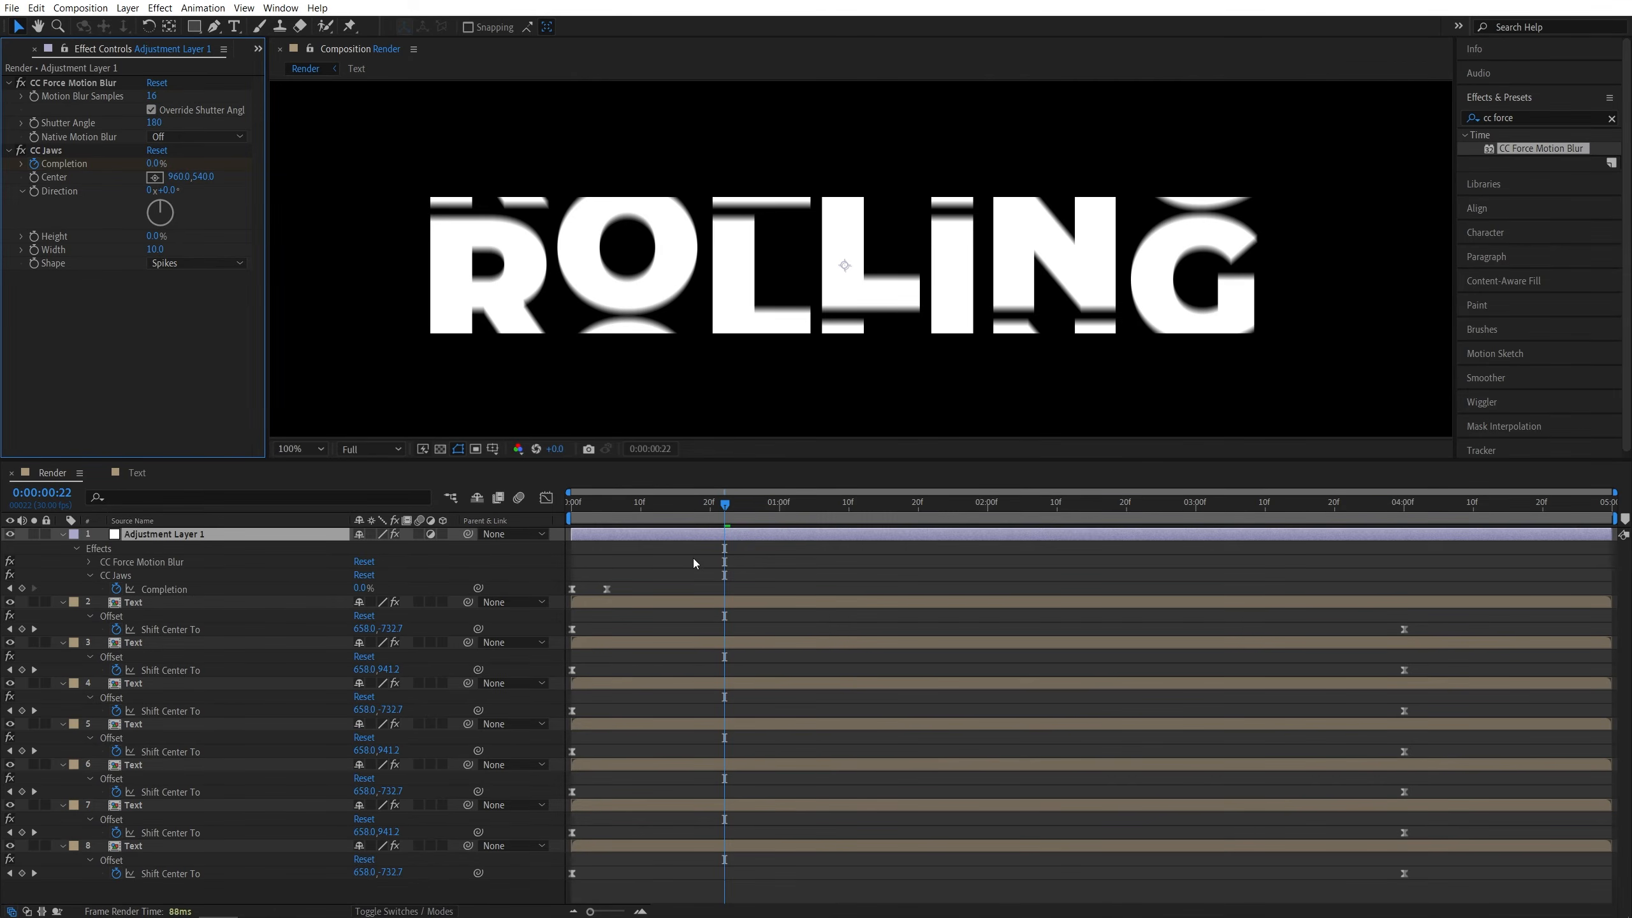
- Scrub and play the opening of the animation to check the motion blur
left_click_drag(701, 506, 599, 507)
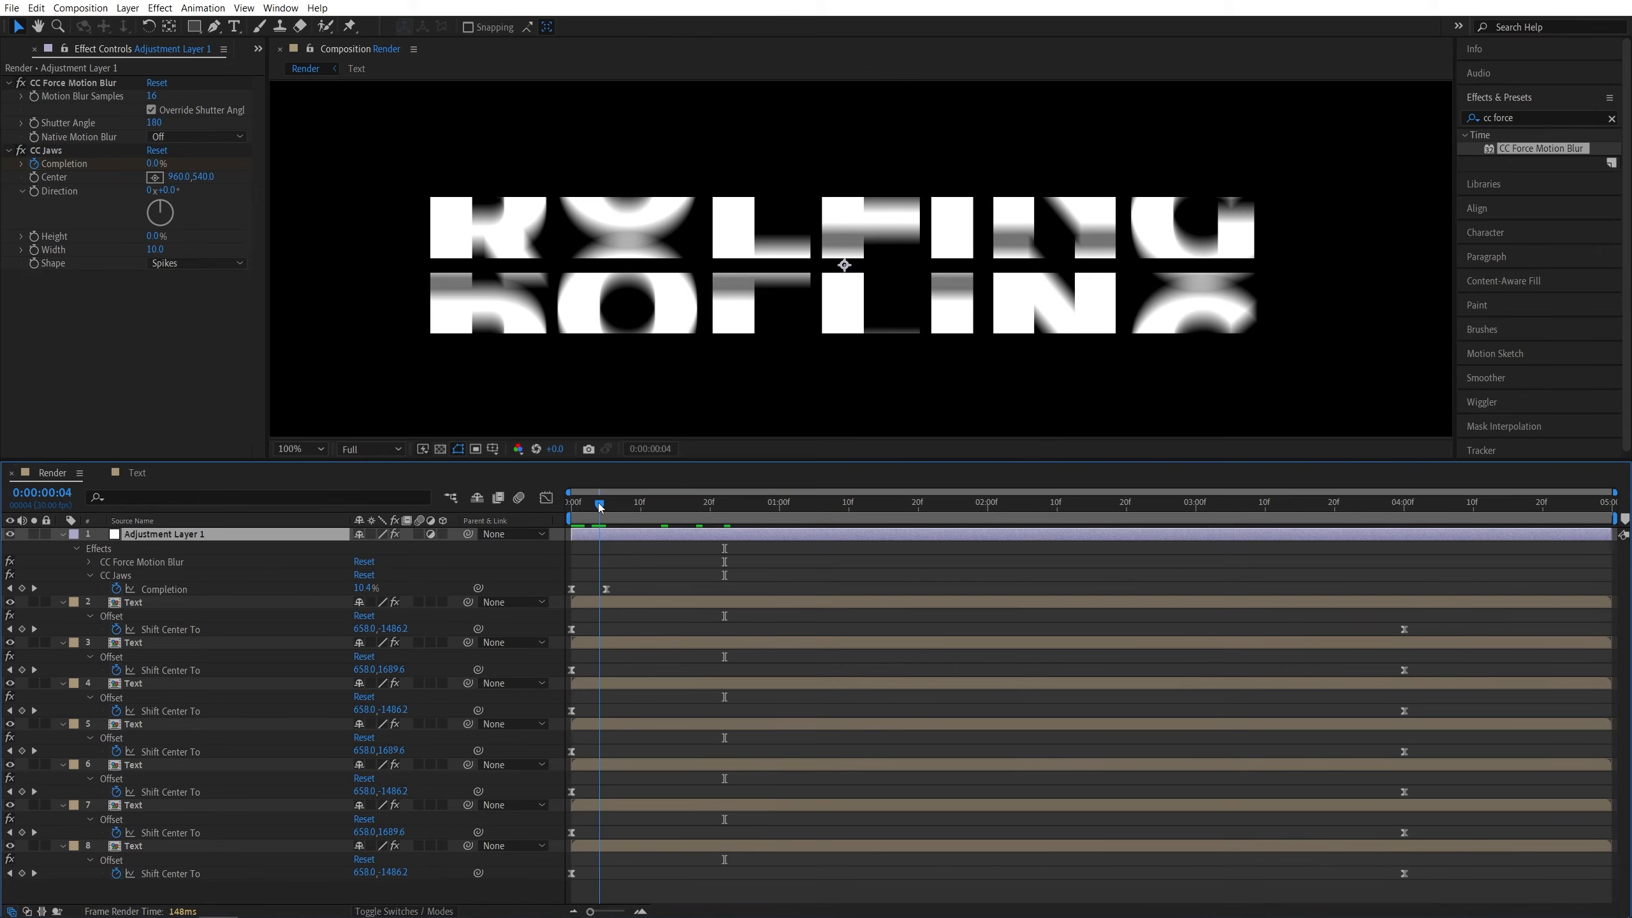
key("space")
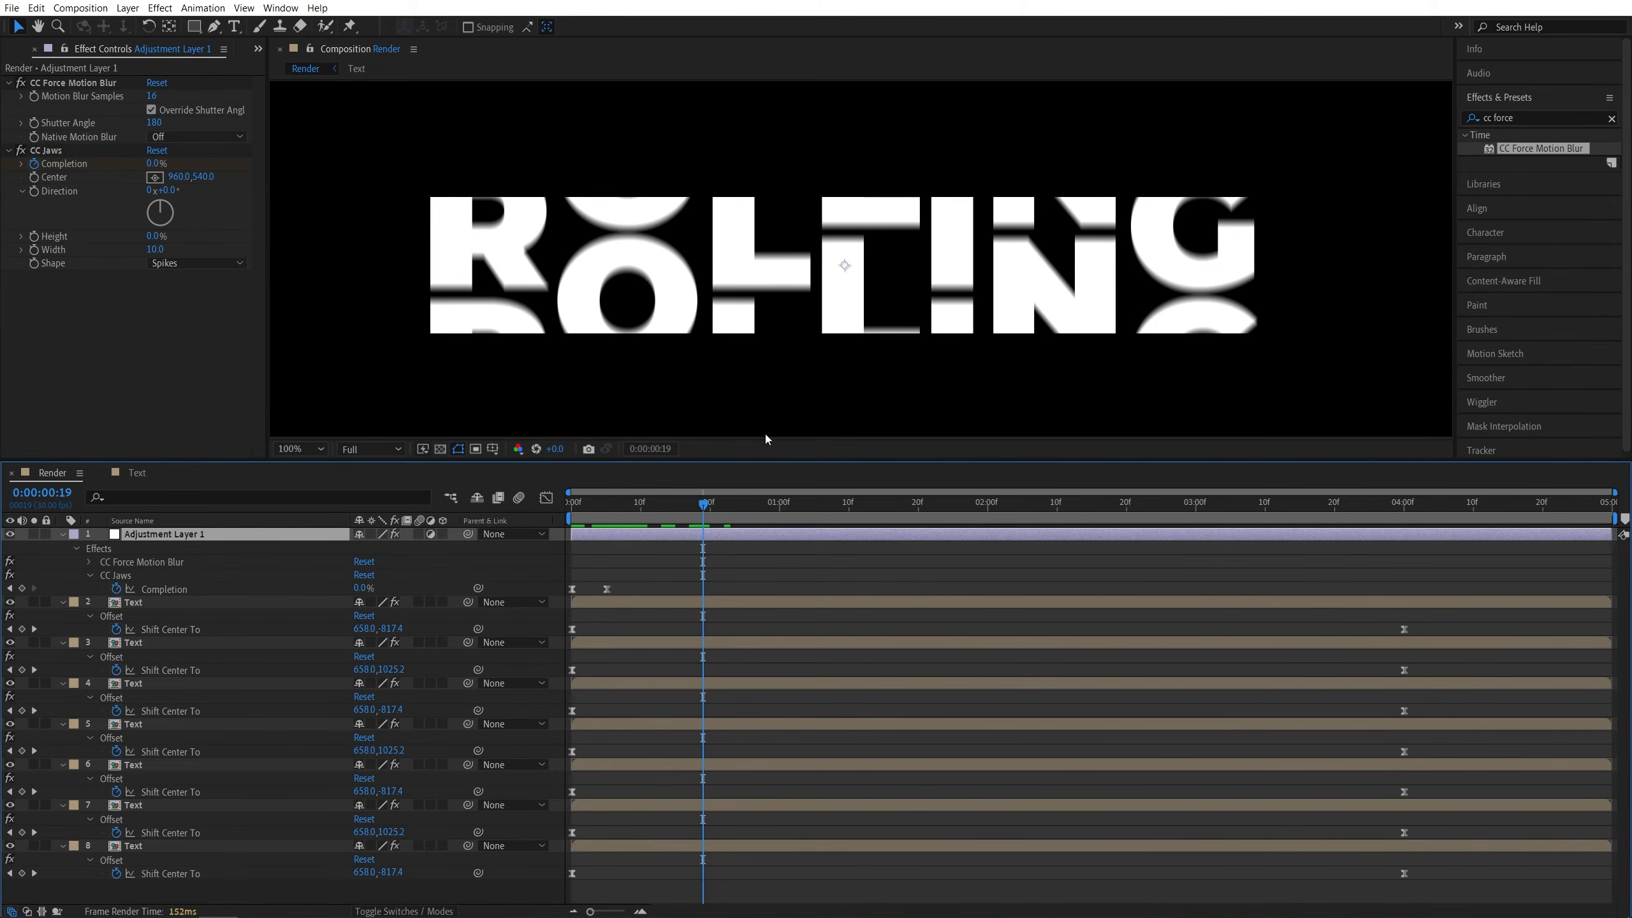
left_click_drag(709, 506, 623, 511)
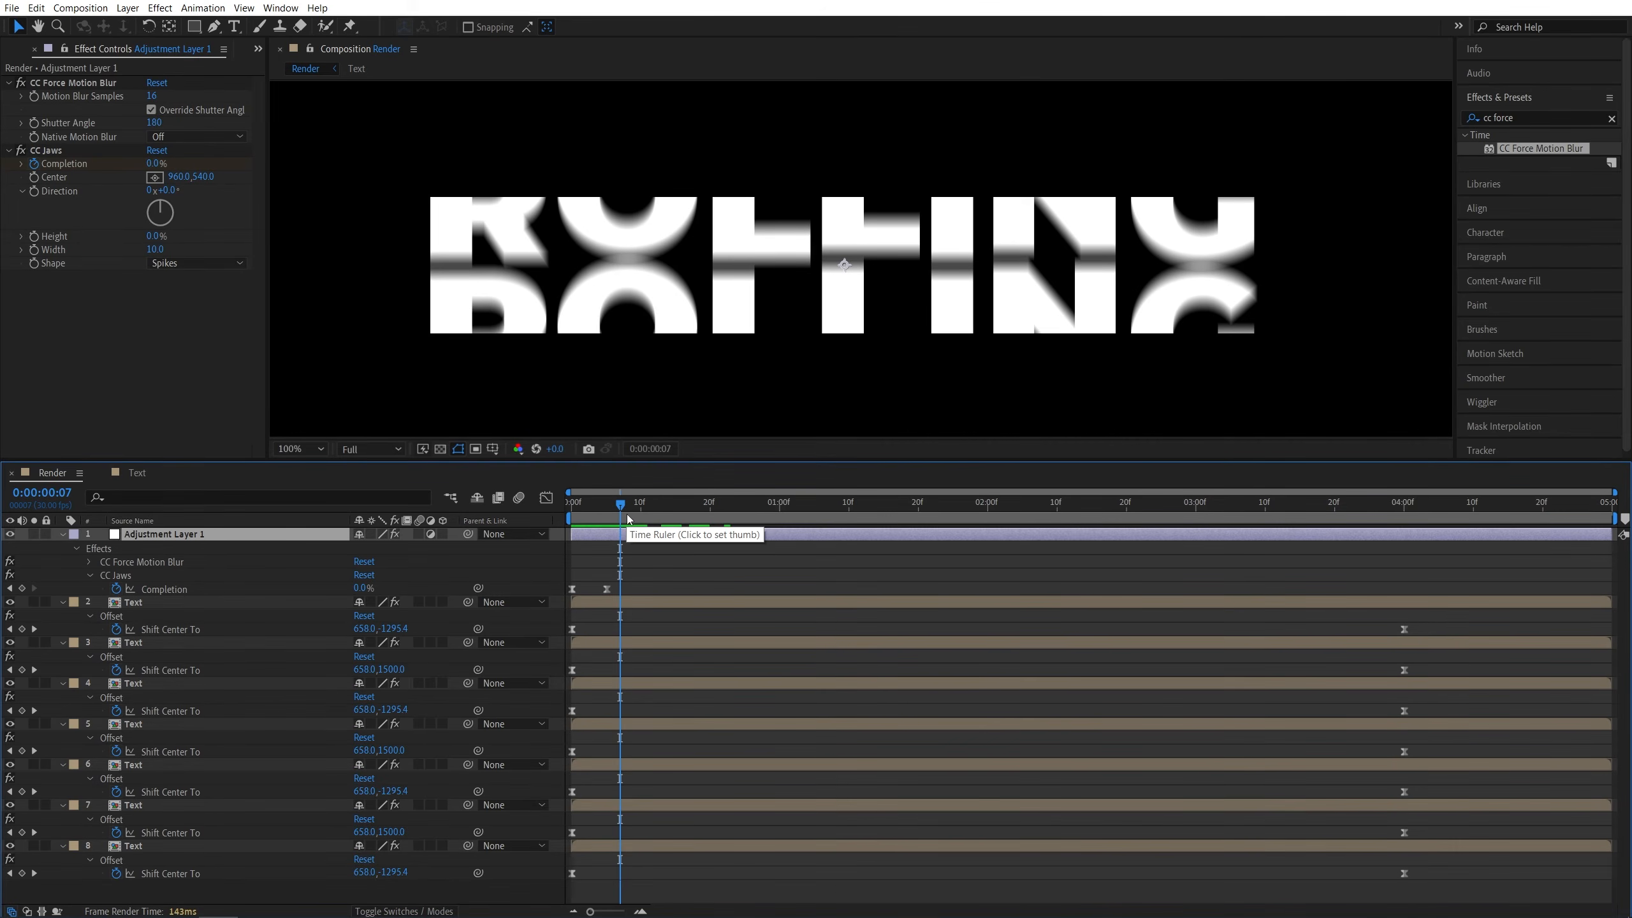
left_click(525, 895)
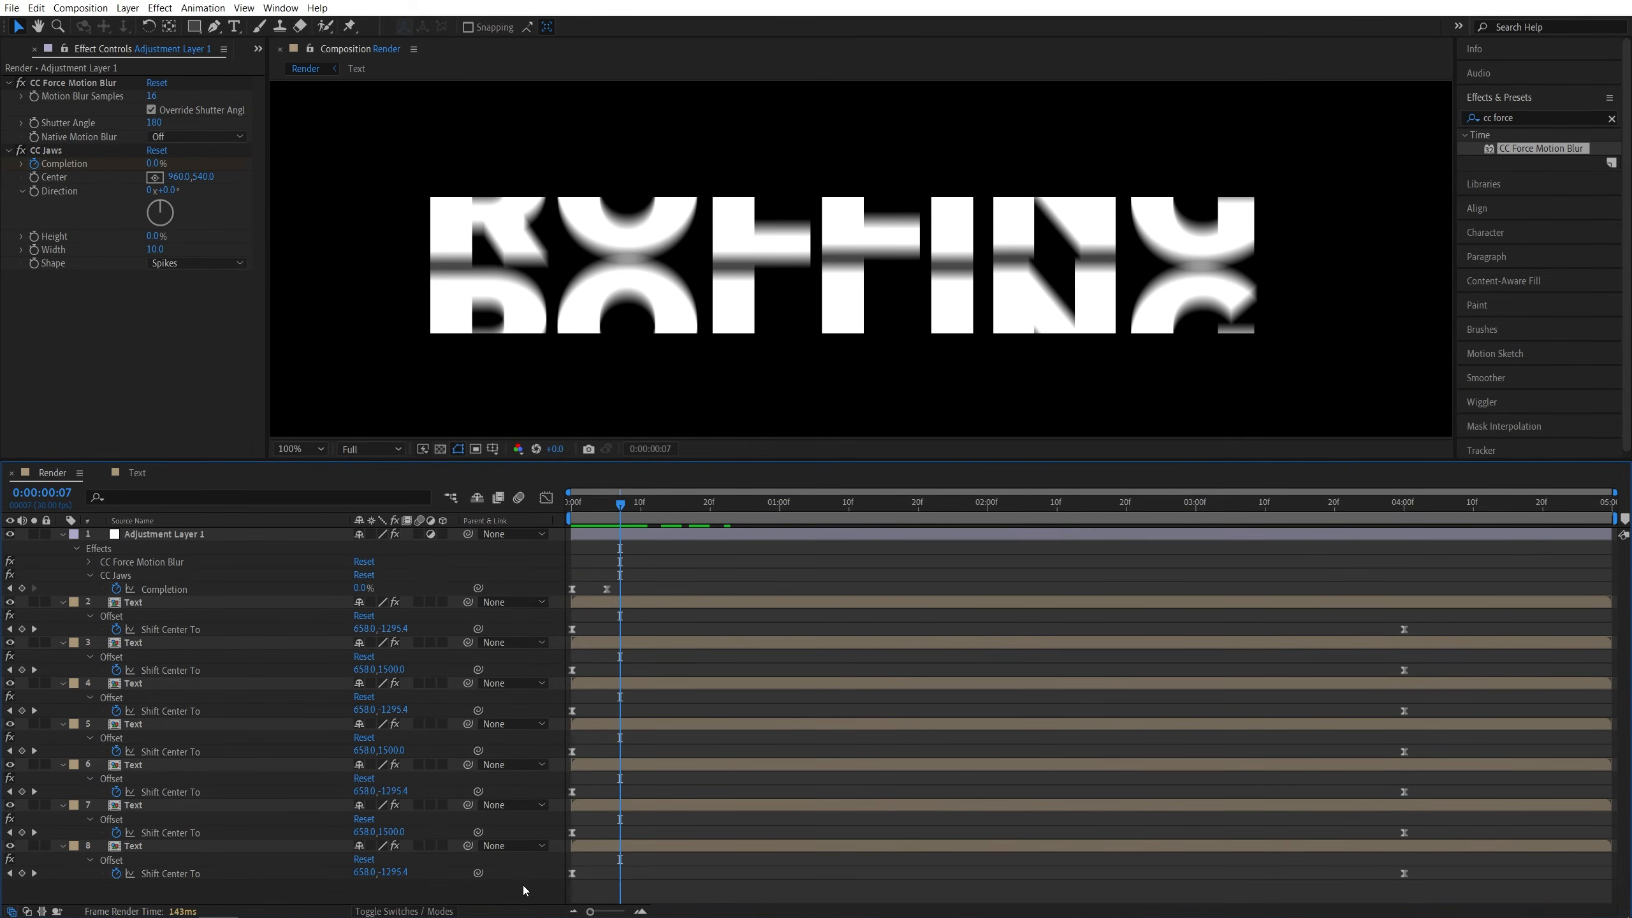
- Select all layers and pre-compose them into a new composition named Final
left_click_drag(263, 888, 160, 543)
right_click(161, 532)
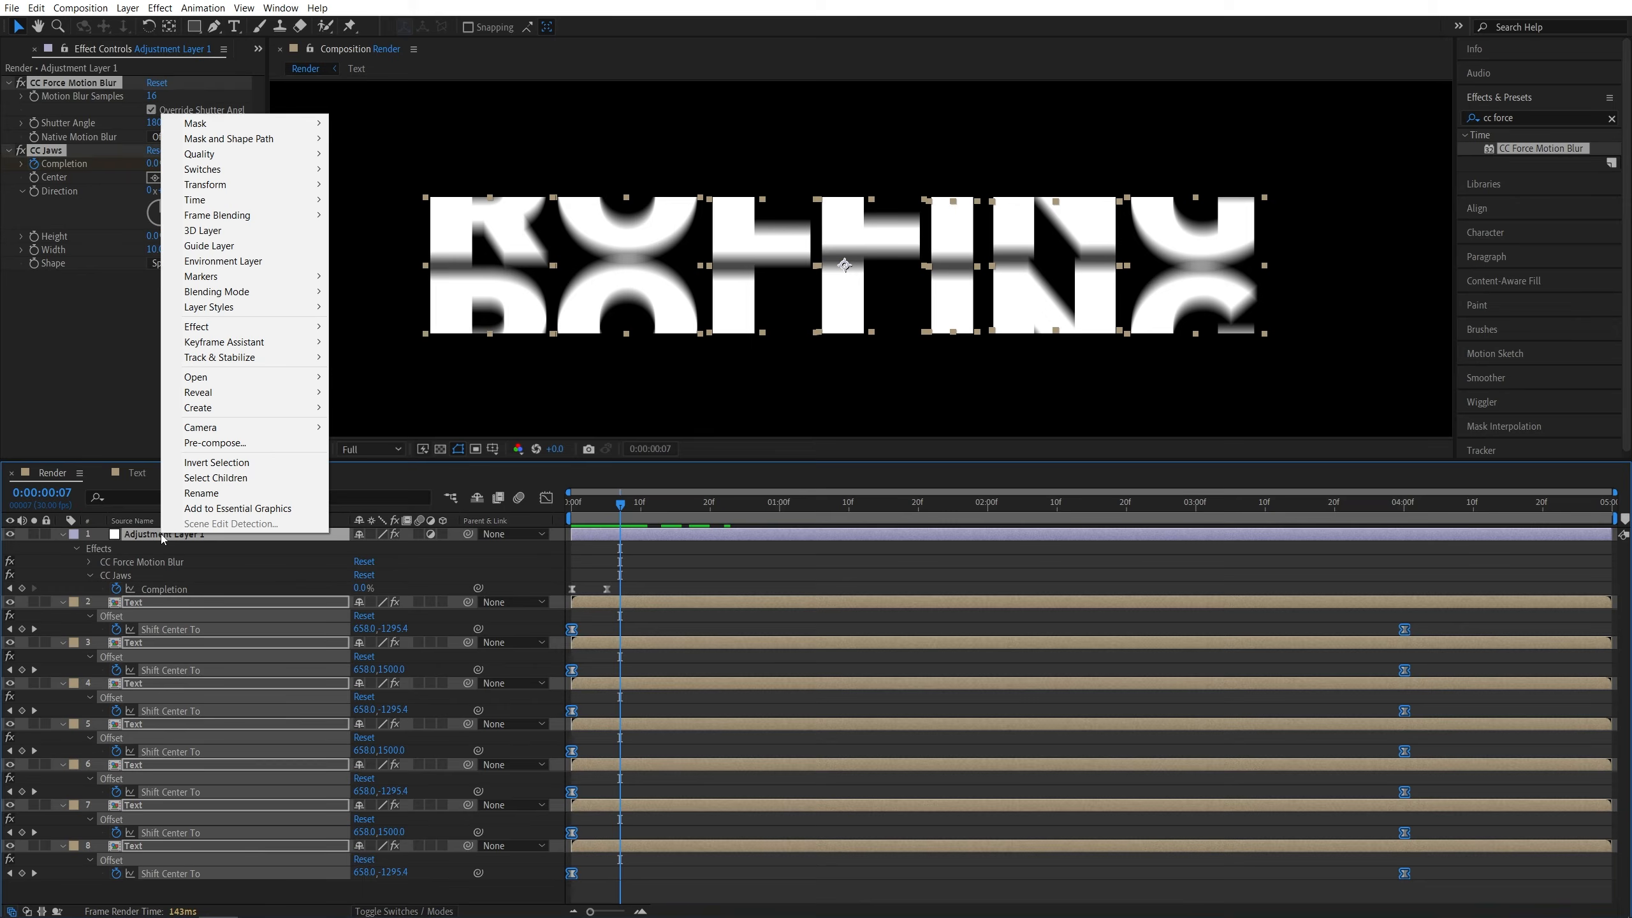
left_click(232, 443)
type("Final")
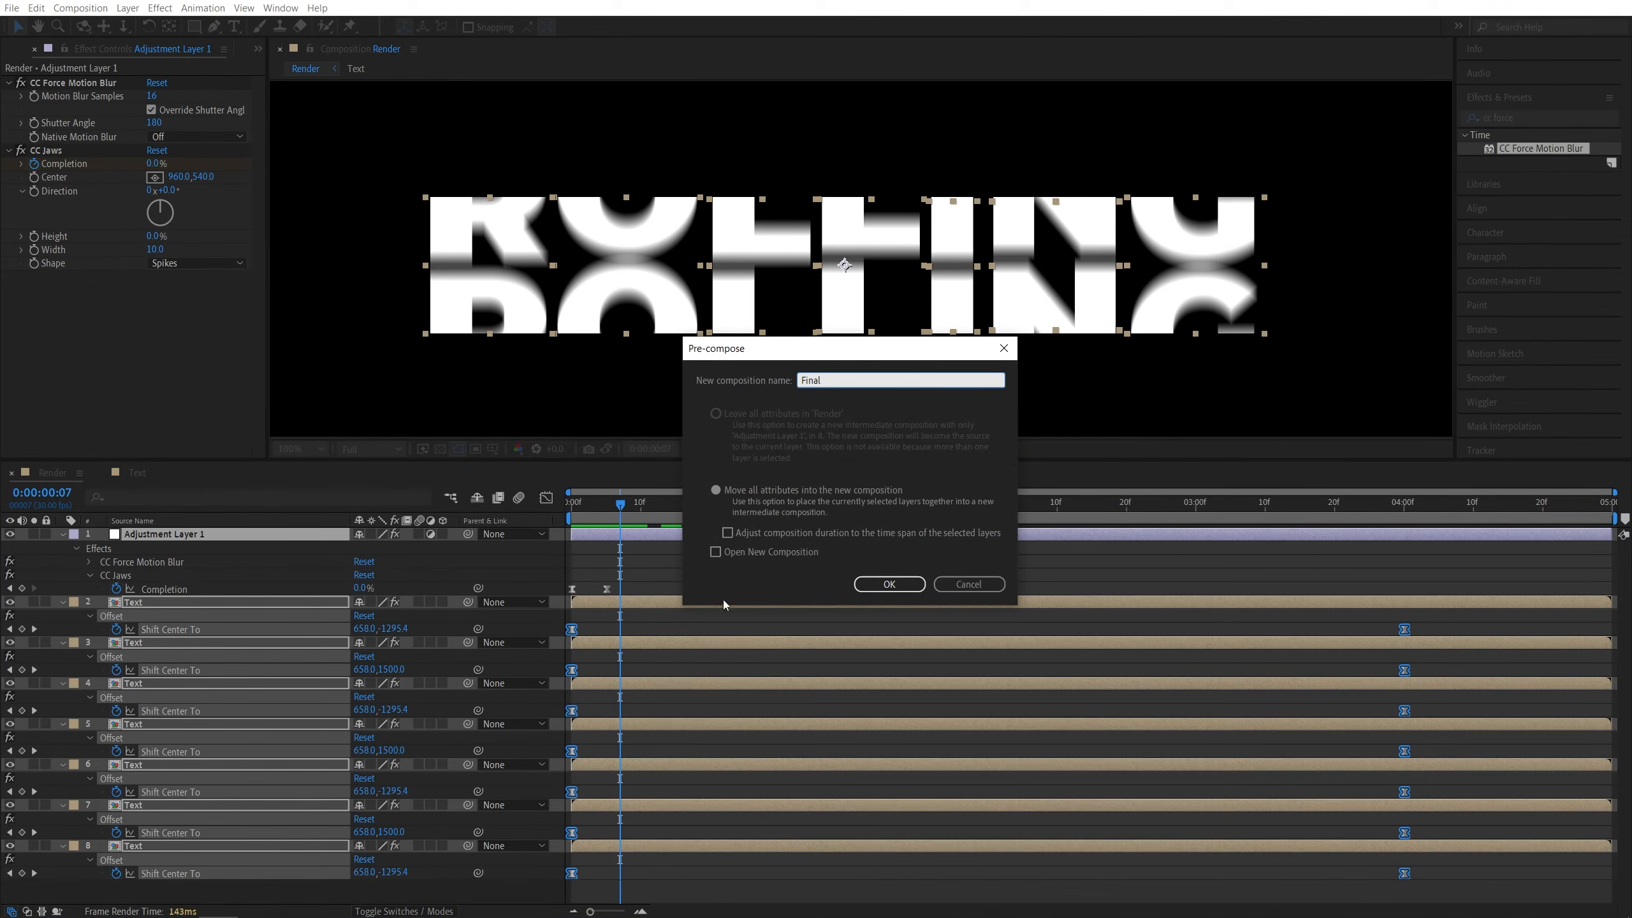
left_click(893, 585)
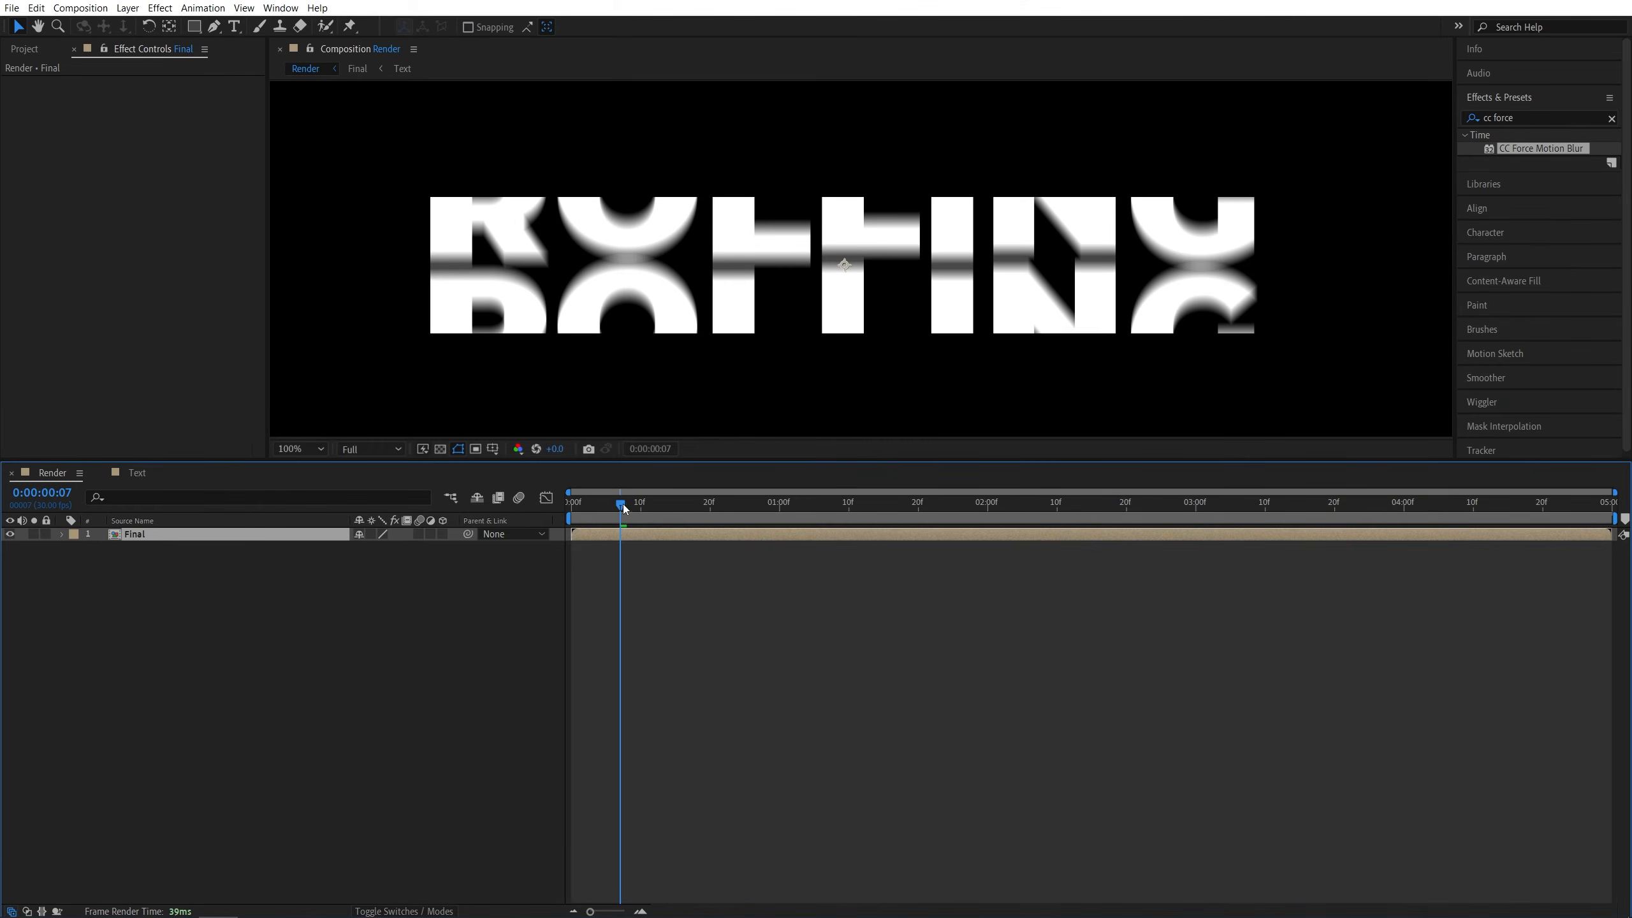
- At 0 seconds, set the Final layer's Scale to 125% and enable its keyframing
left_click_drag(622, 504, 571, 510)
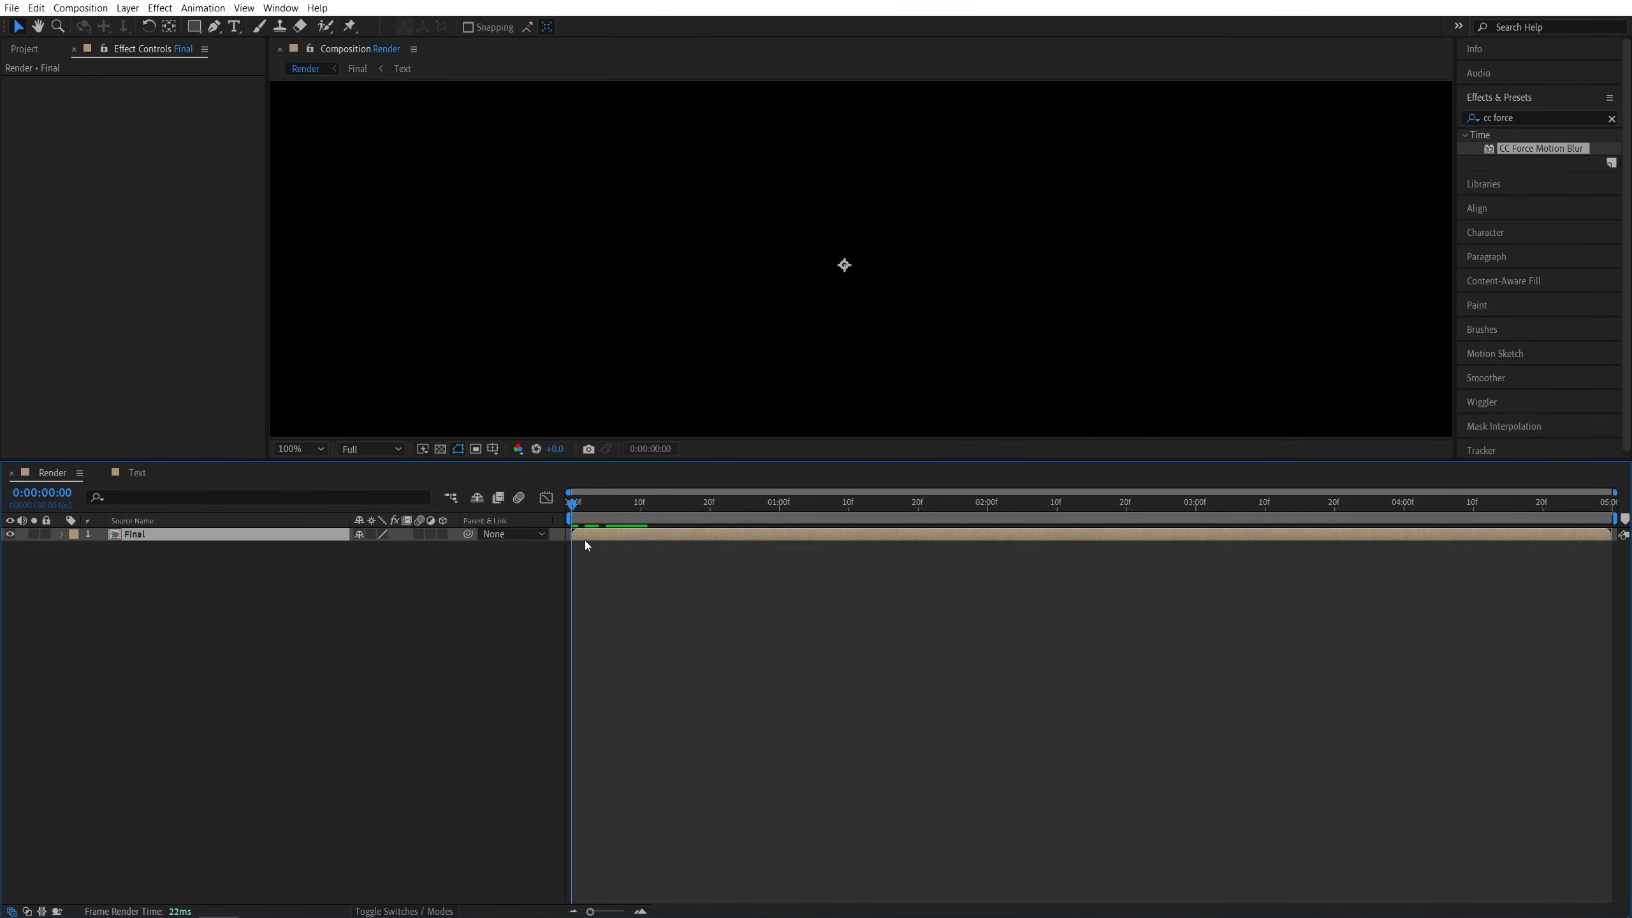
key("s")
left_click(307, 643)
left_click(379, 547)
type("125")
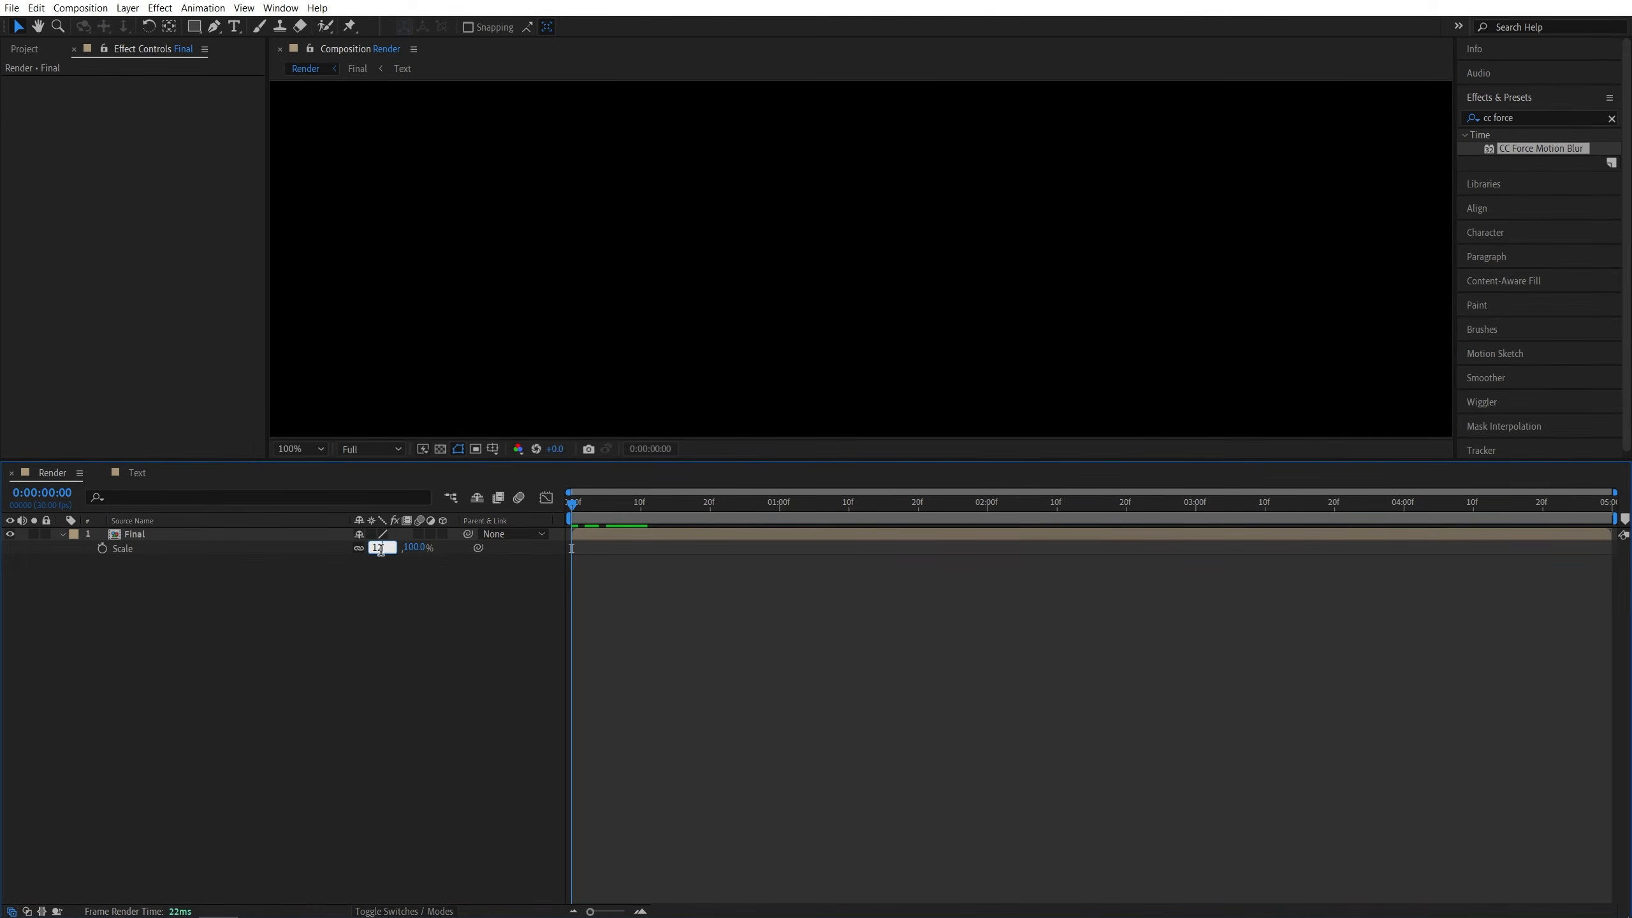
key("Return")
left_click(101, 549)
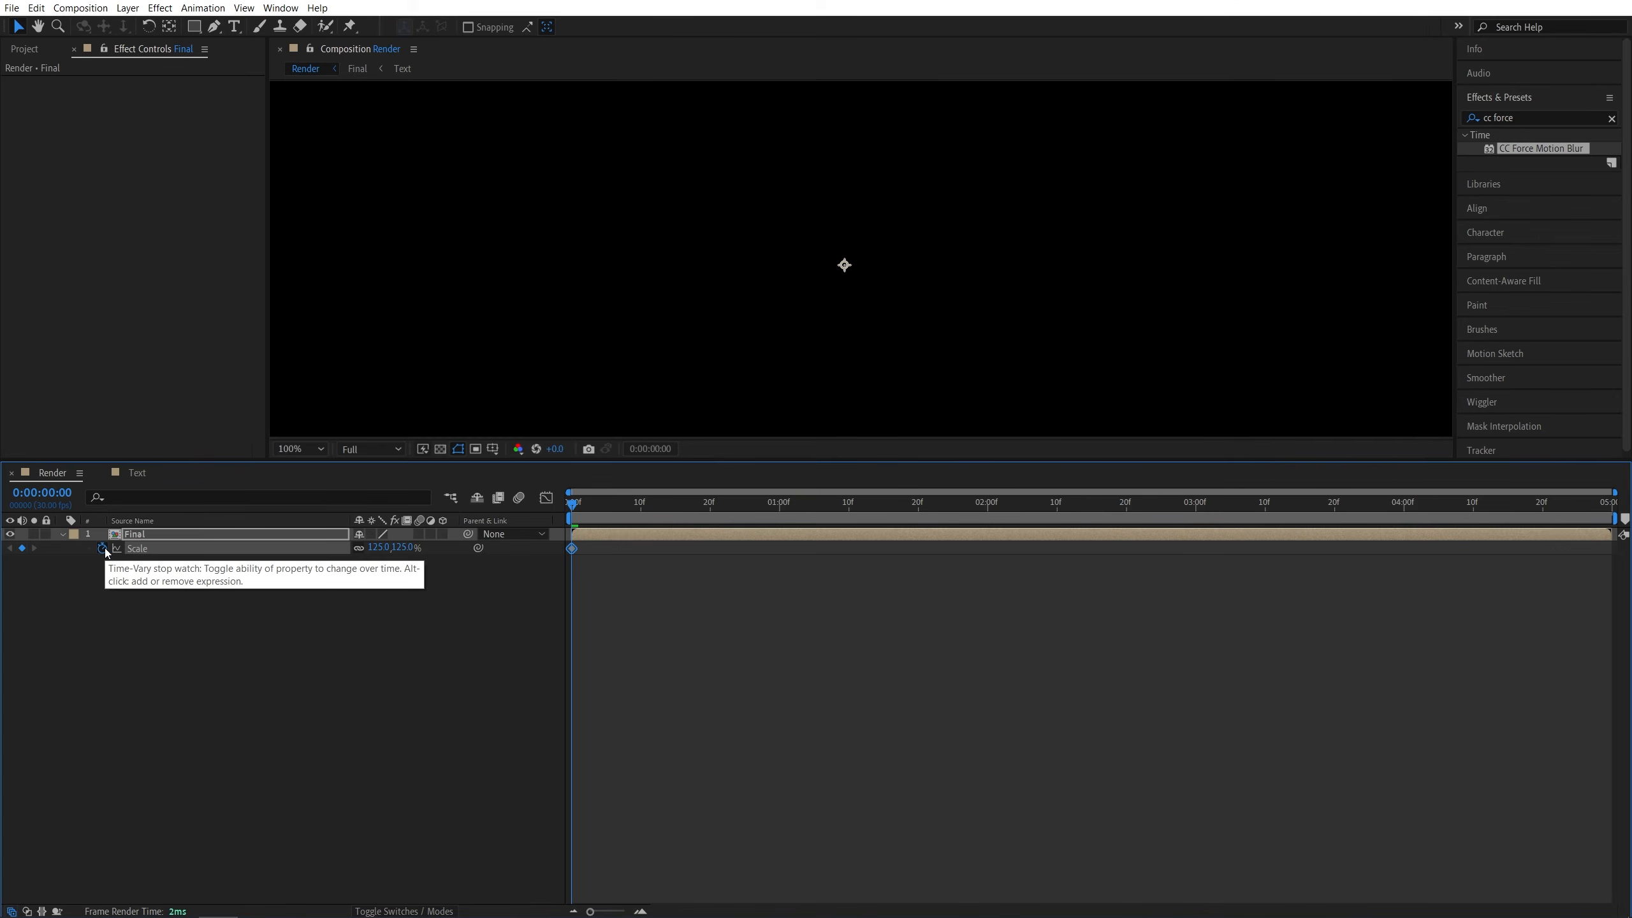
- At 4 seconds, set the Final layer's Scale to 100% and apply Easy Ease to the keyframe
key("shift+Page_Down")
left_click_drag(819, 531, 1406, 529)
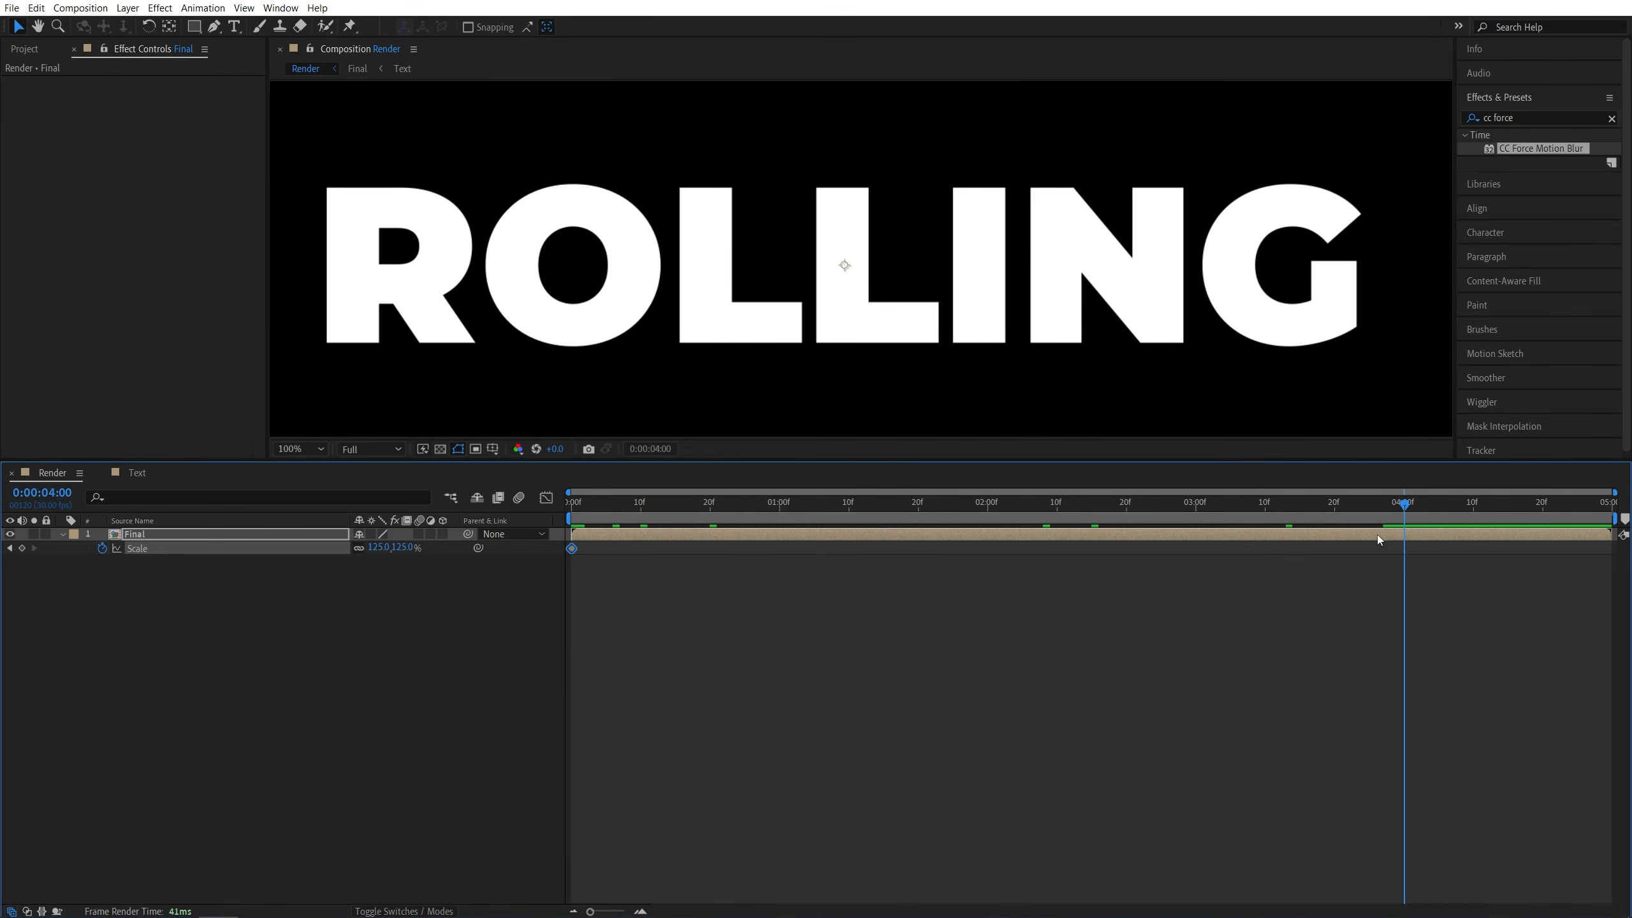
left_click(402, 548)
type("100")
key("Return")
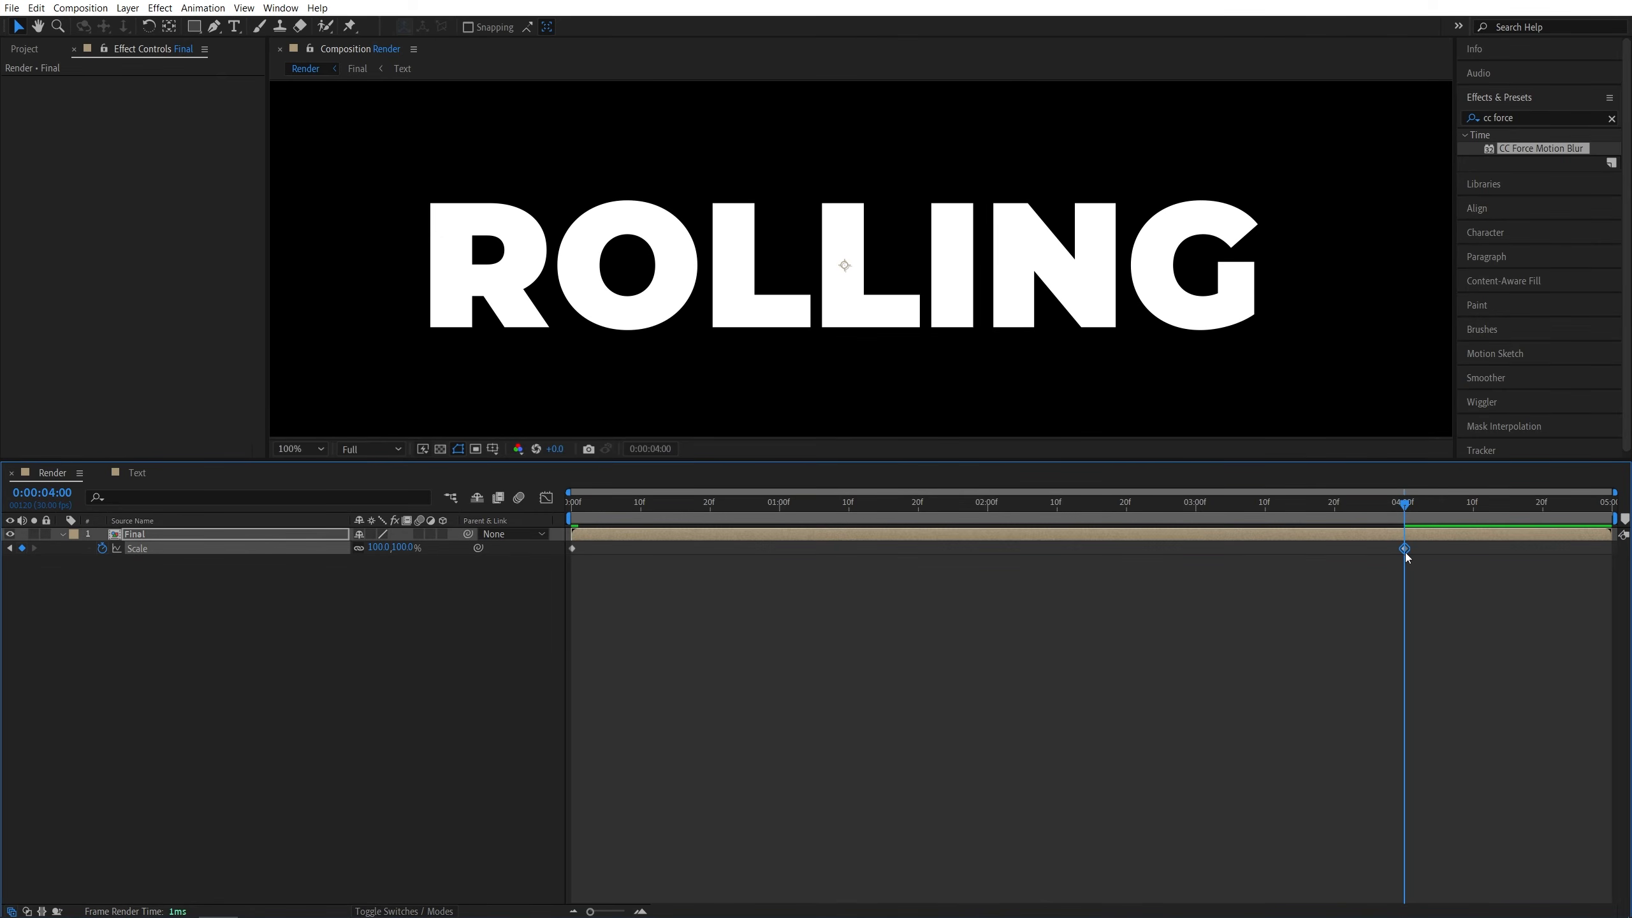
key("F9")
- Scrub near the end of the animation and fit the composition in the viewer
left_click(1271, 505)
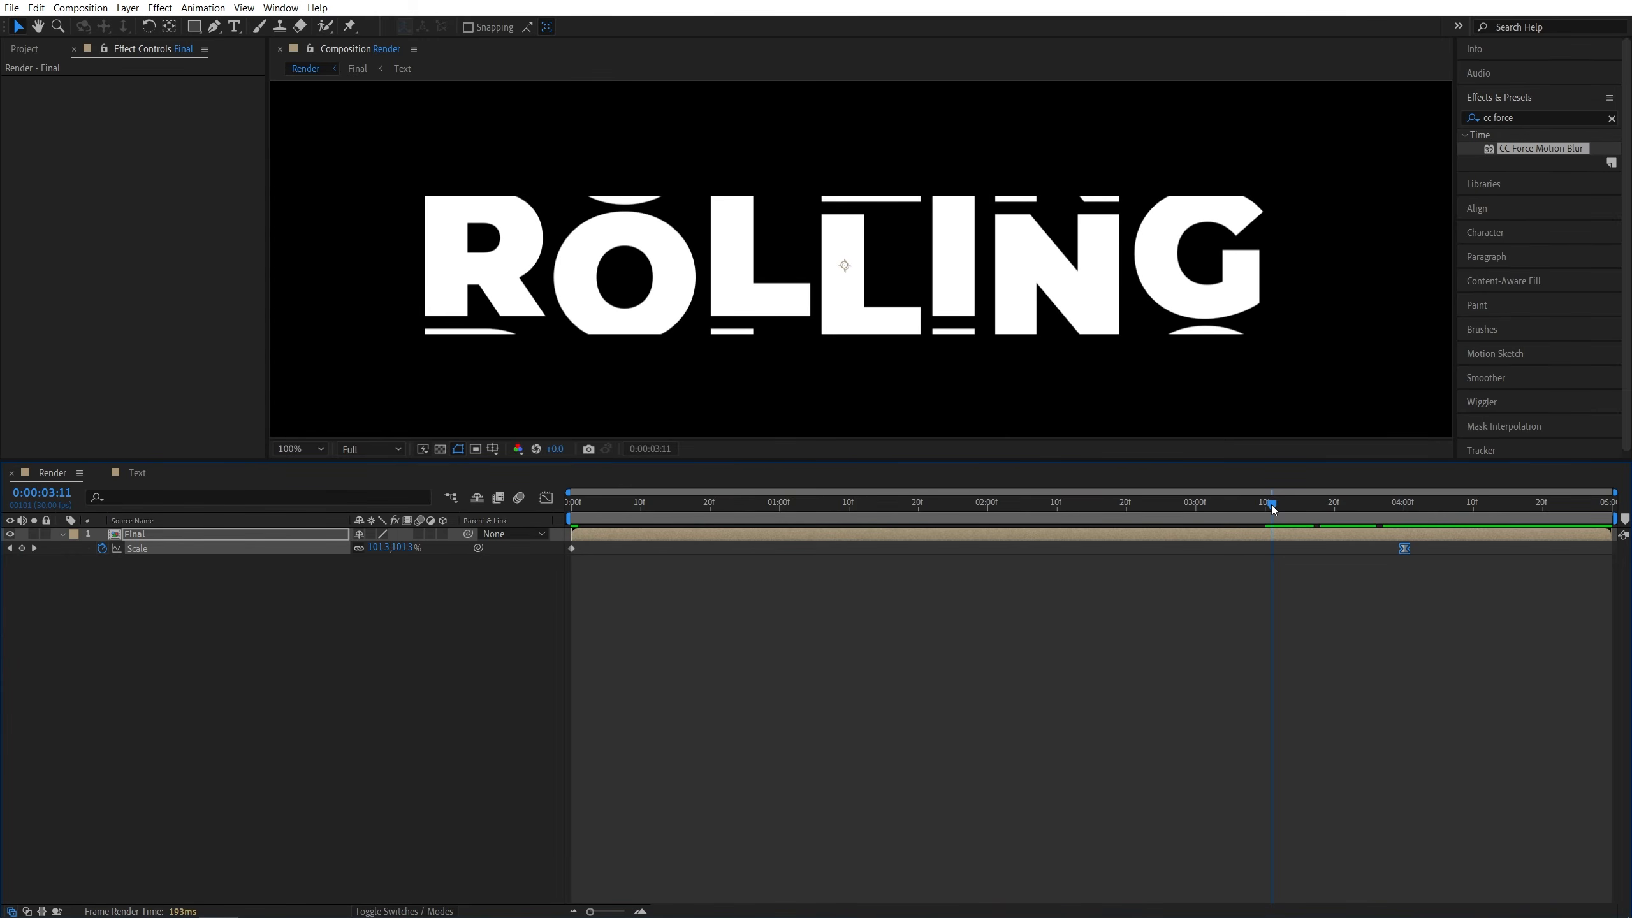
left_click_drag(1272, 509, 1383, 510)
key("shift+slash")
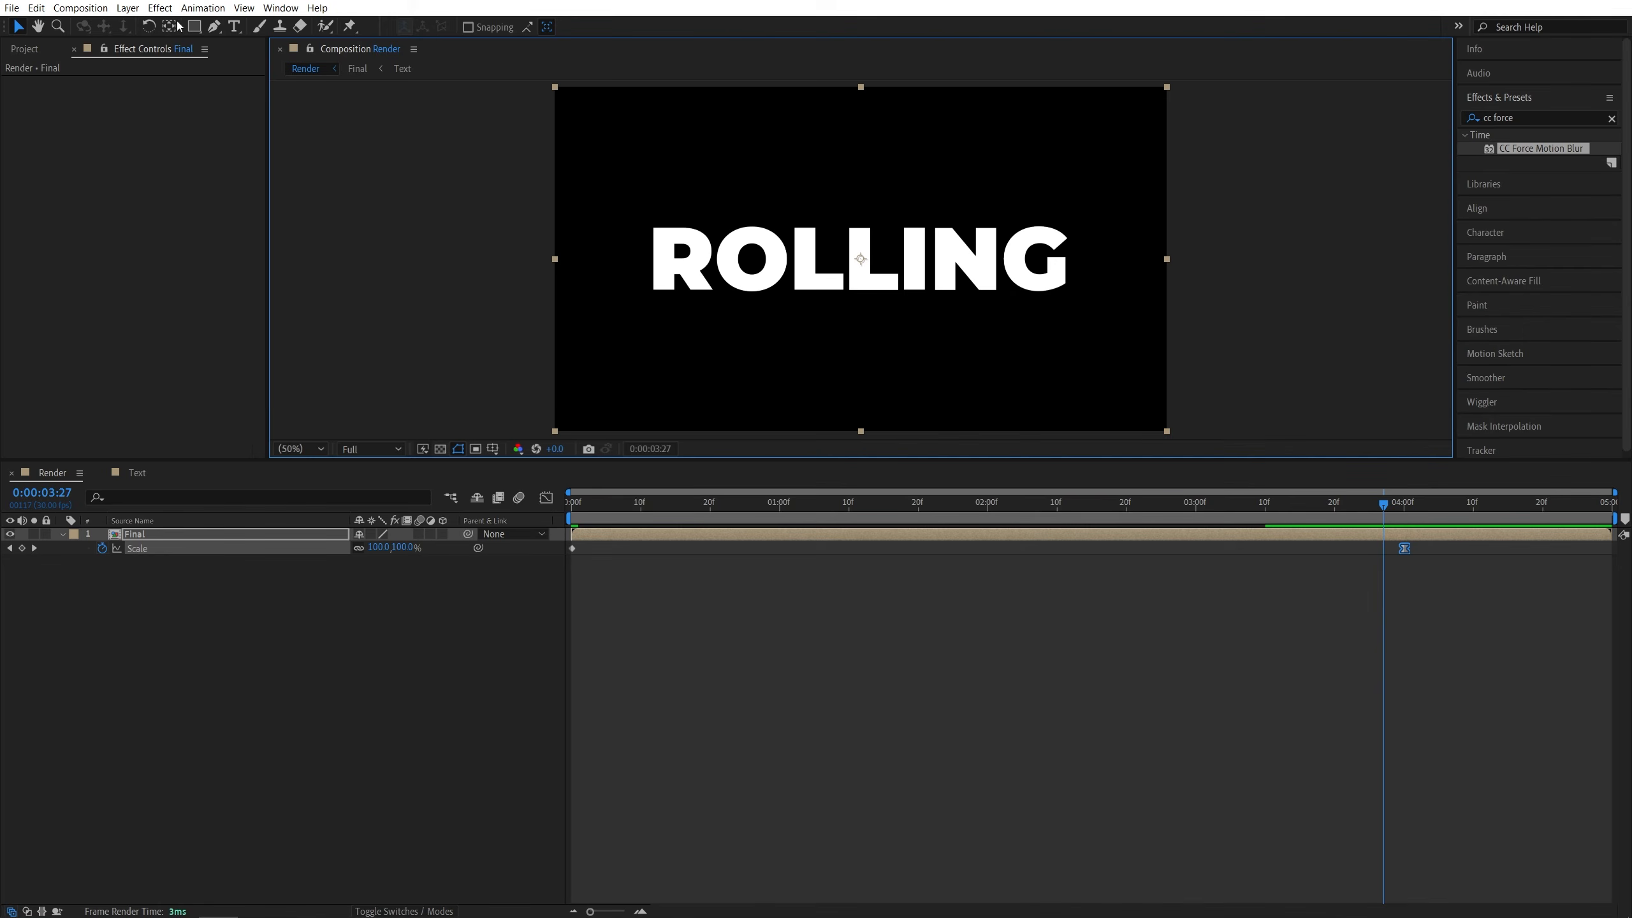
- Create a new solid layer named BG with a dark blue colour of R 0, G 0, B 25
left_click(128, 7)
mouse_move(154, 22)
left_click(388, 41)
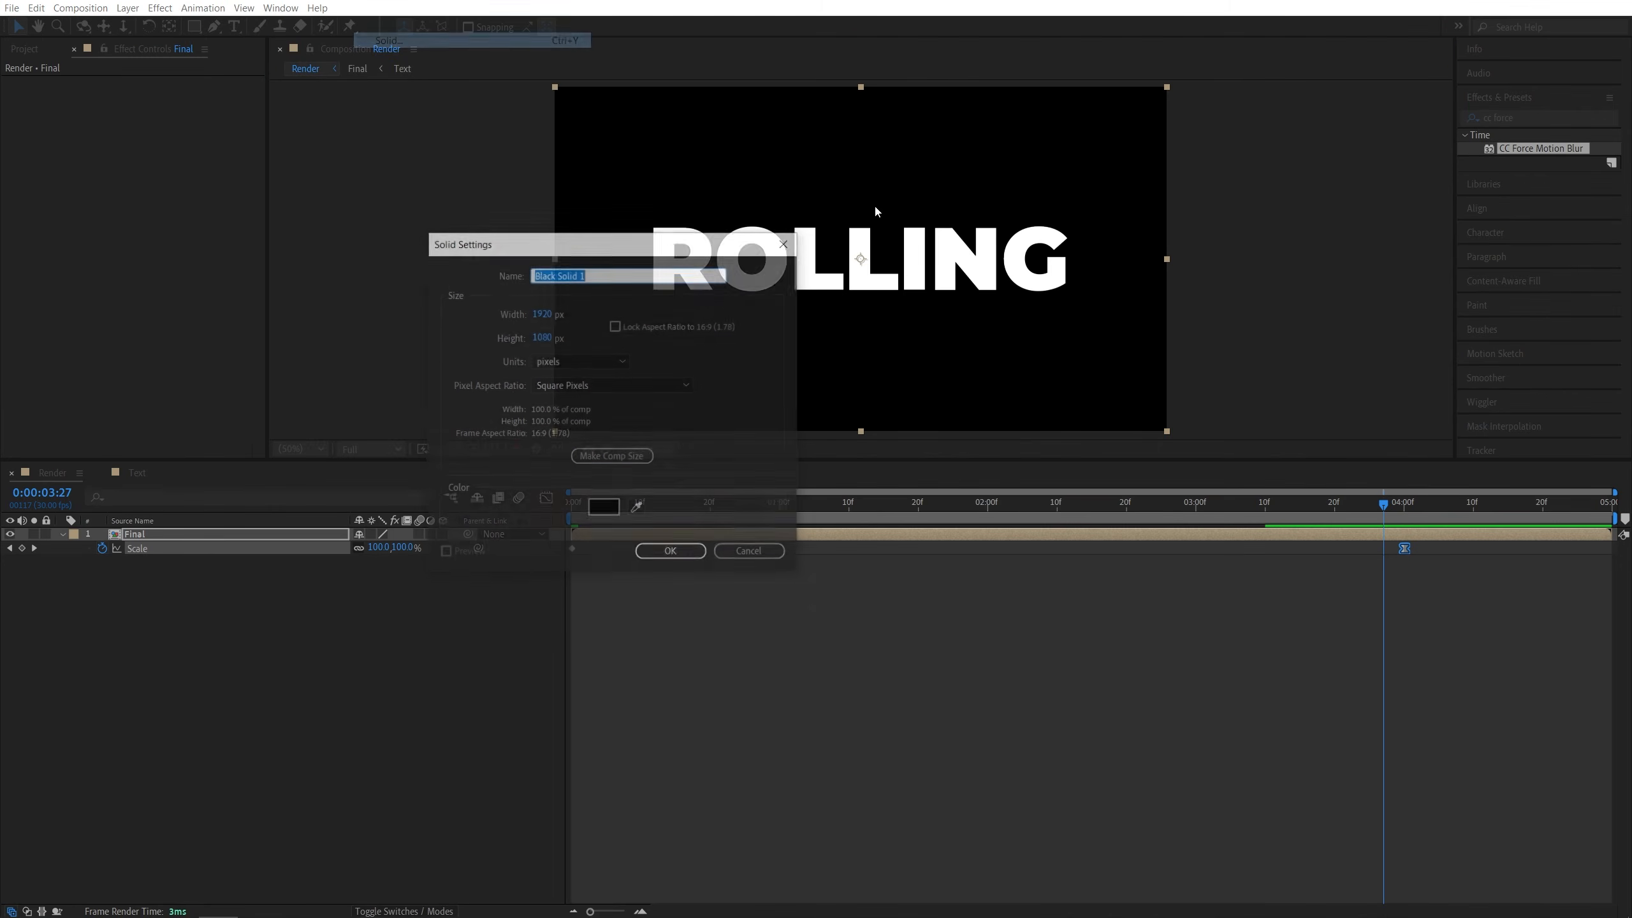
type("BG")
left_click(603, 508)
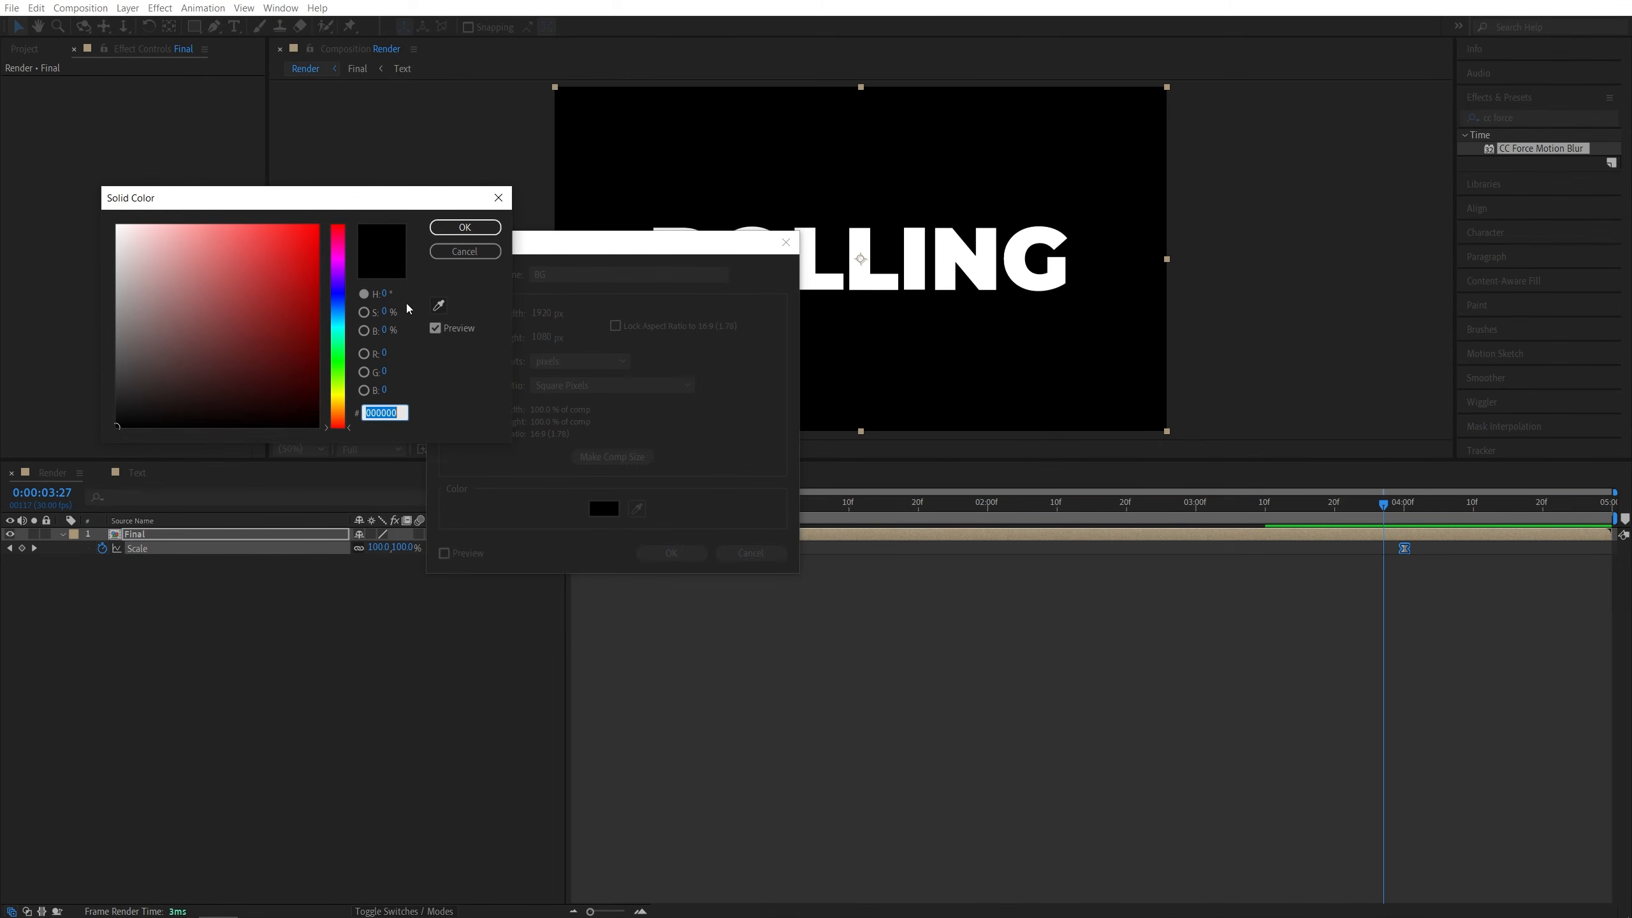
left_click(337, 290)
left_click(313, 250)
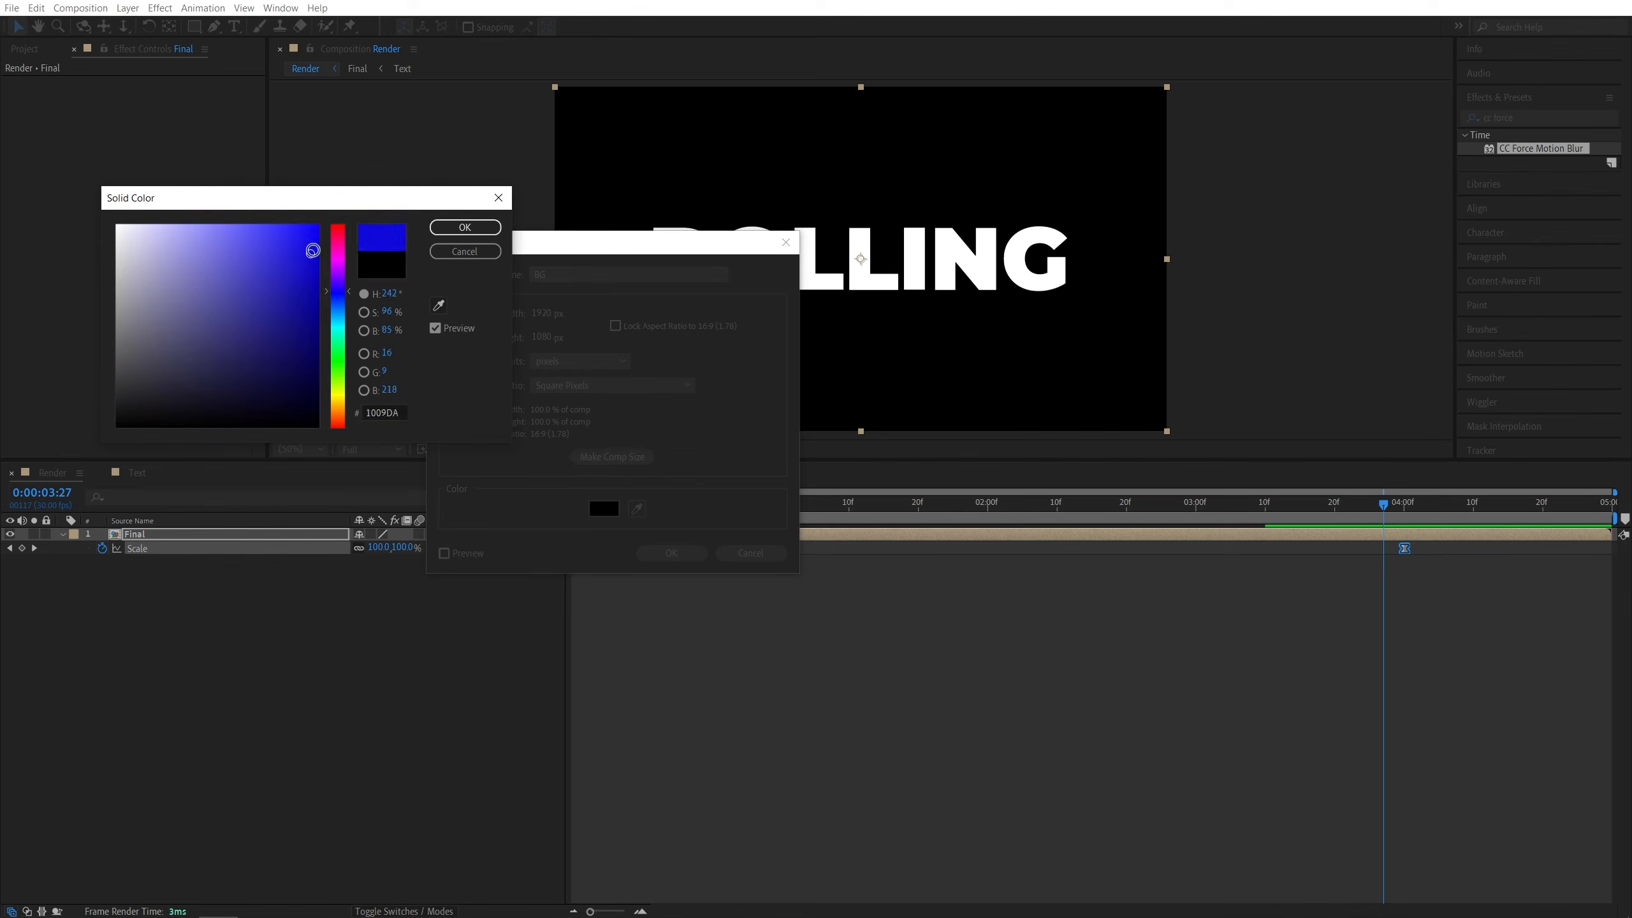
left_click_drag(313, 250, 320, 225)
left_click(385, 353)
type("0")
key("Tab")
type("0")
key("Tab")
type("25")
key("Return")
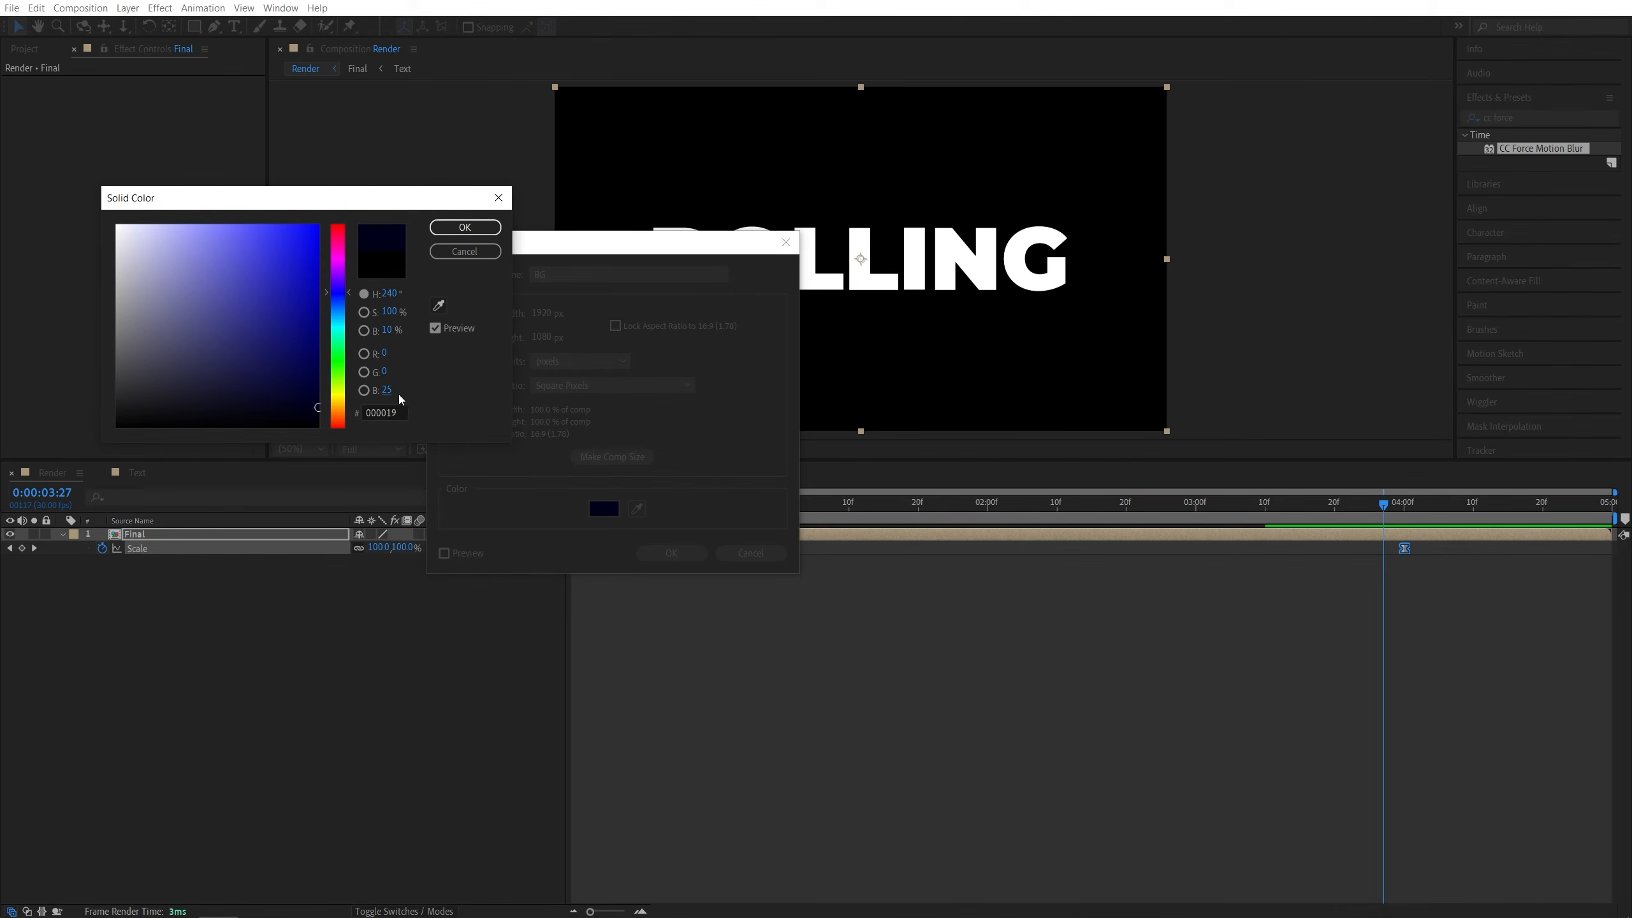
left_click(465, 226)
left_click(670, 552)
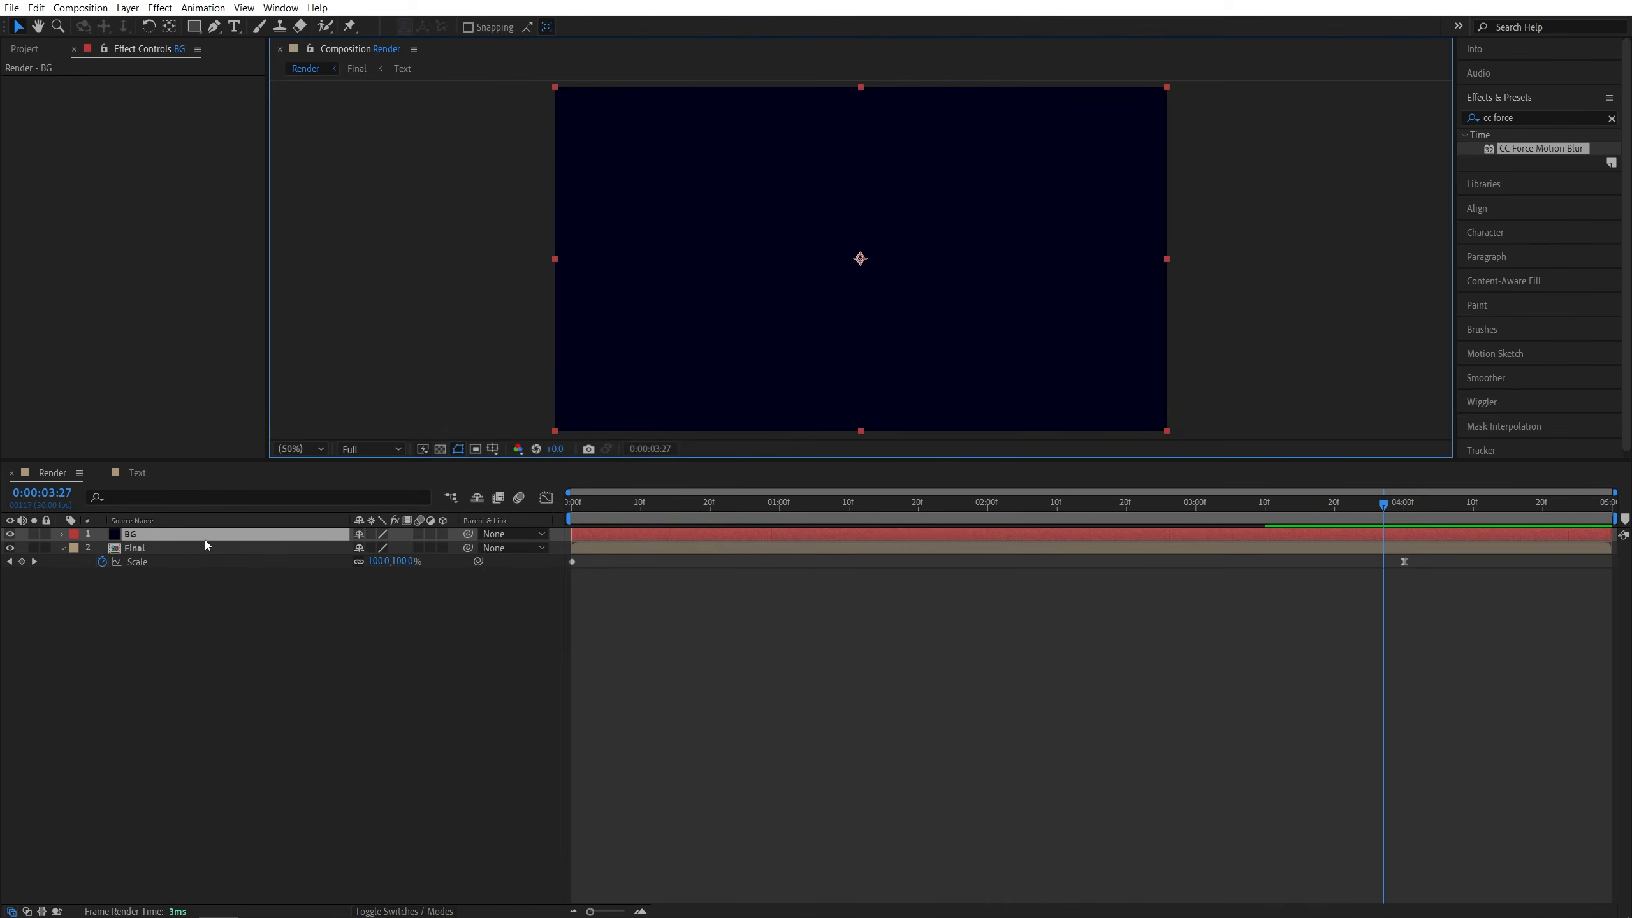
- Move the BG layer beneath the Final layer in the layer stack
left_click_drag(162, 534, 147, 604)
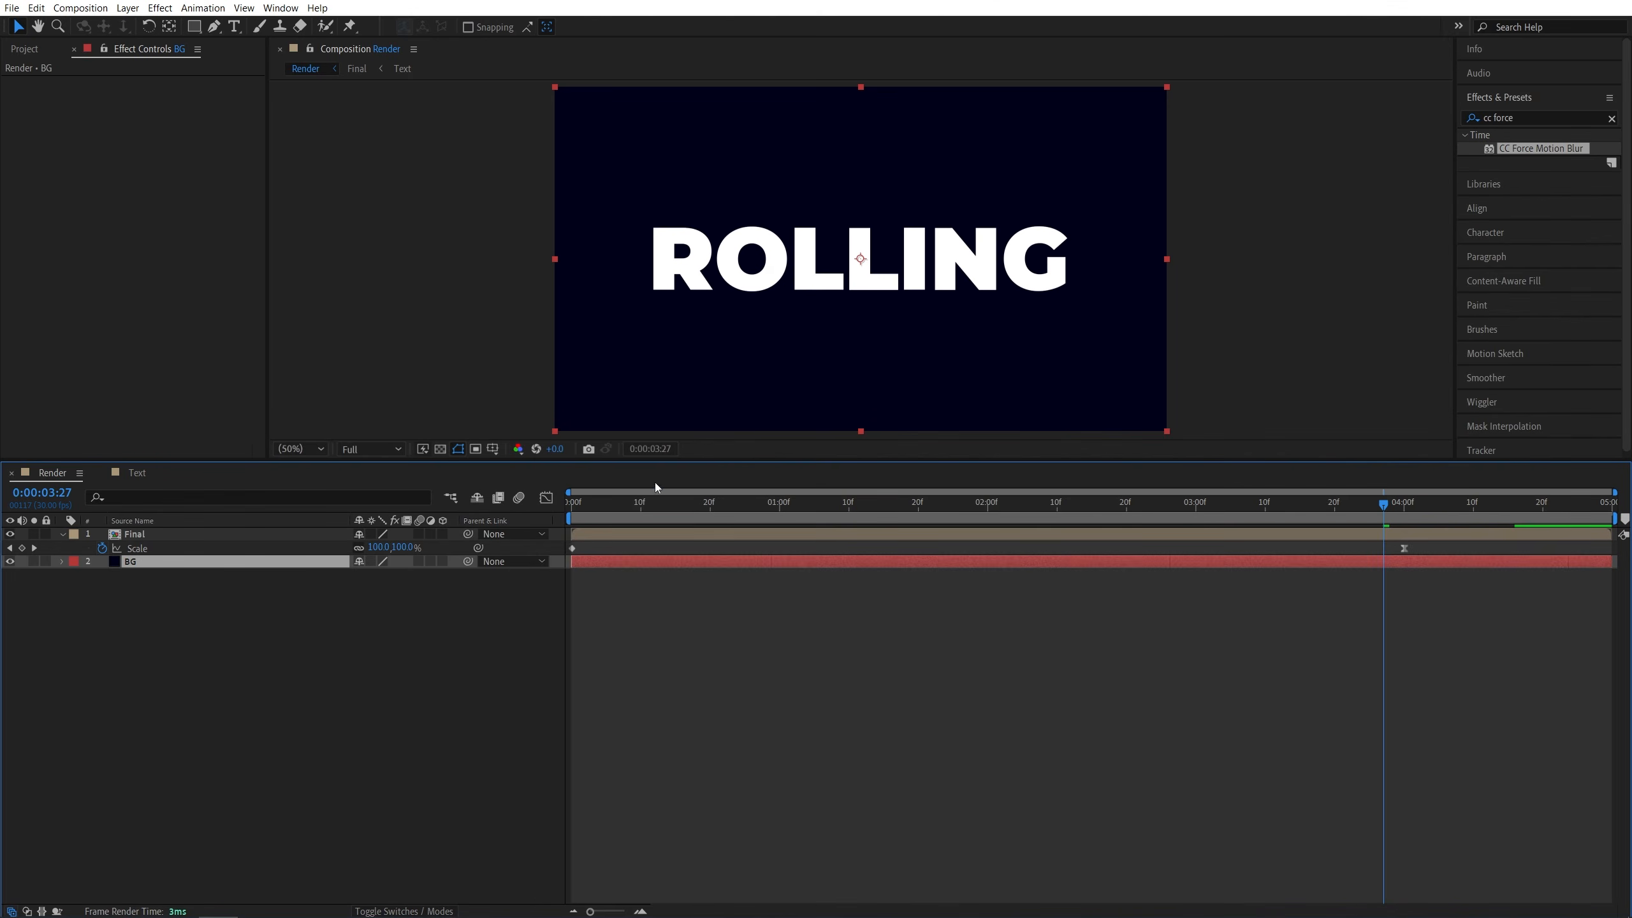
left_click(62, 535)
left_click(434, 628)
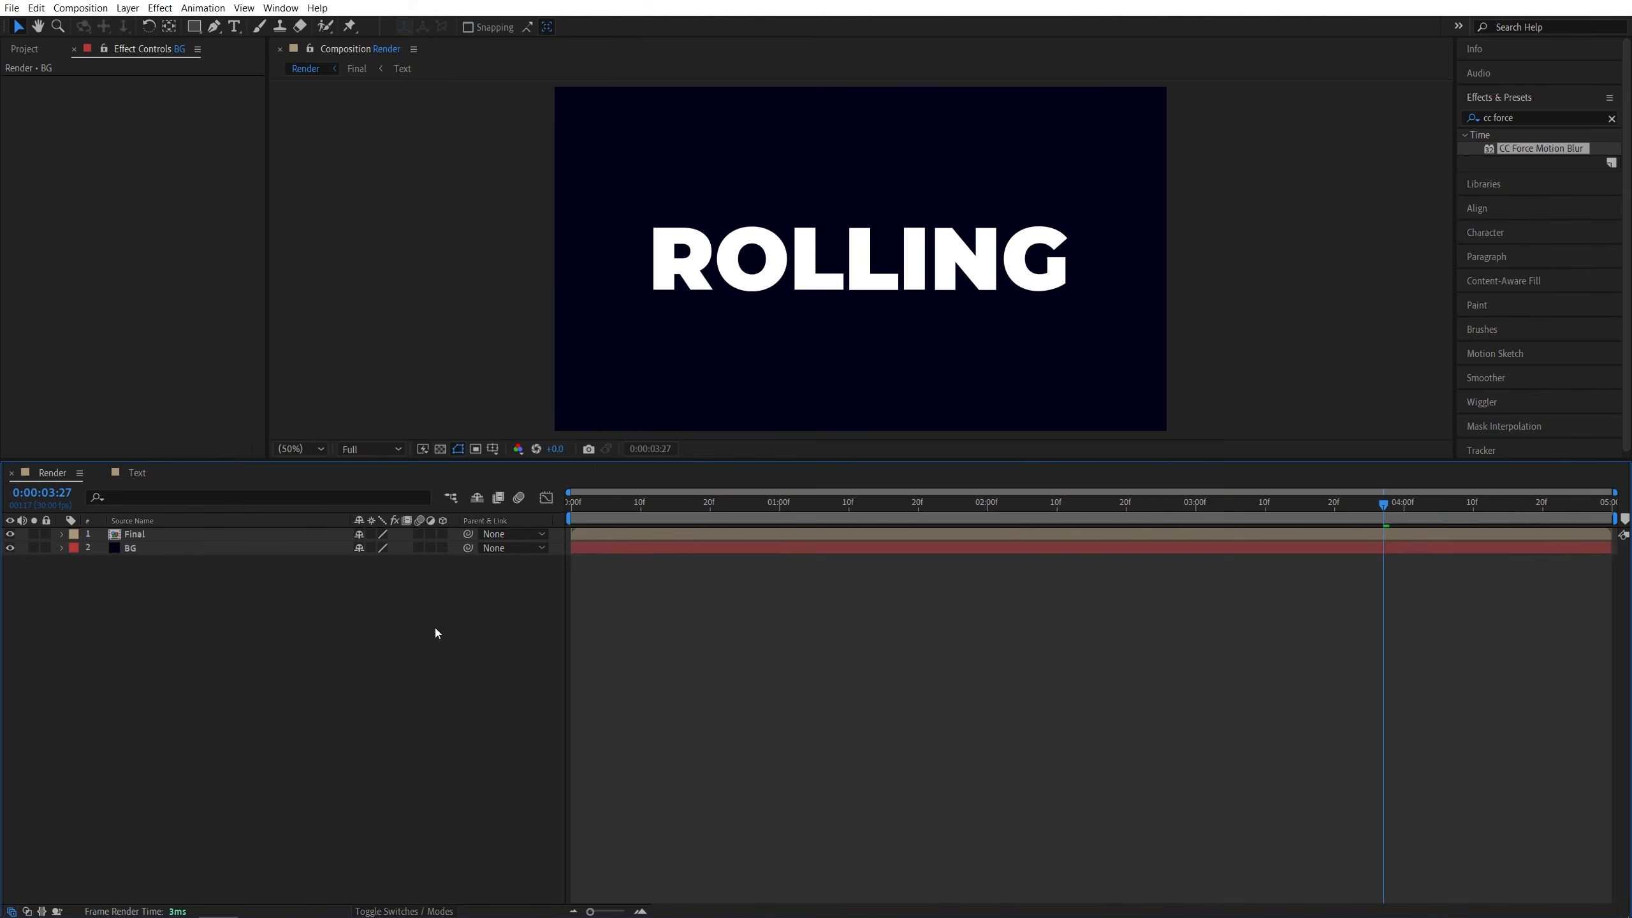
- Add a new adjustment layer to the Render composition
left_click(128, 8)
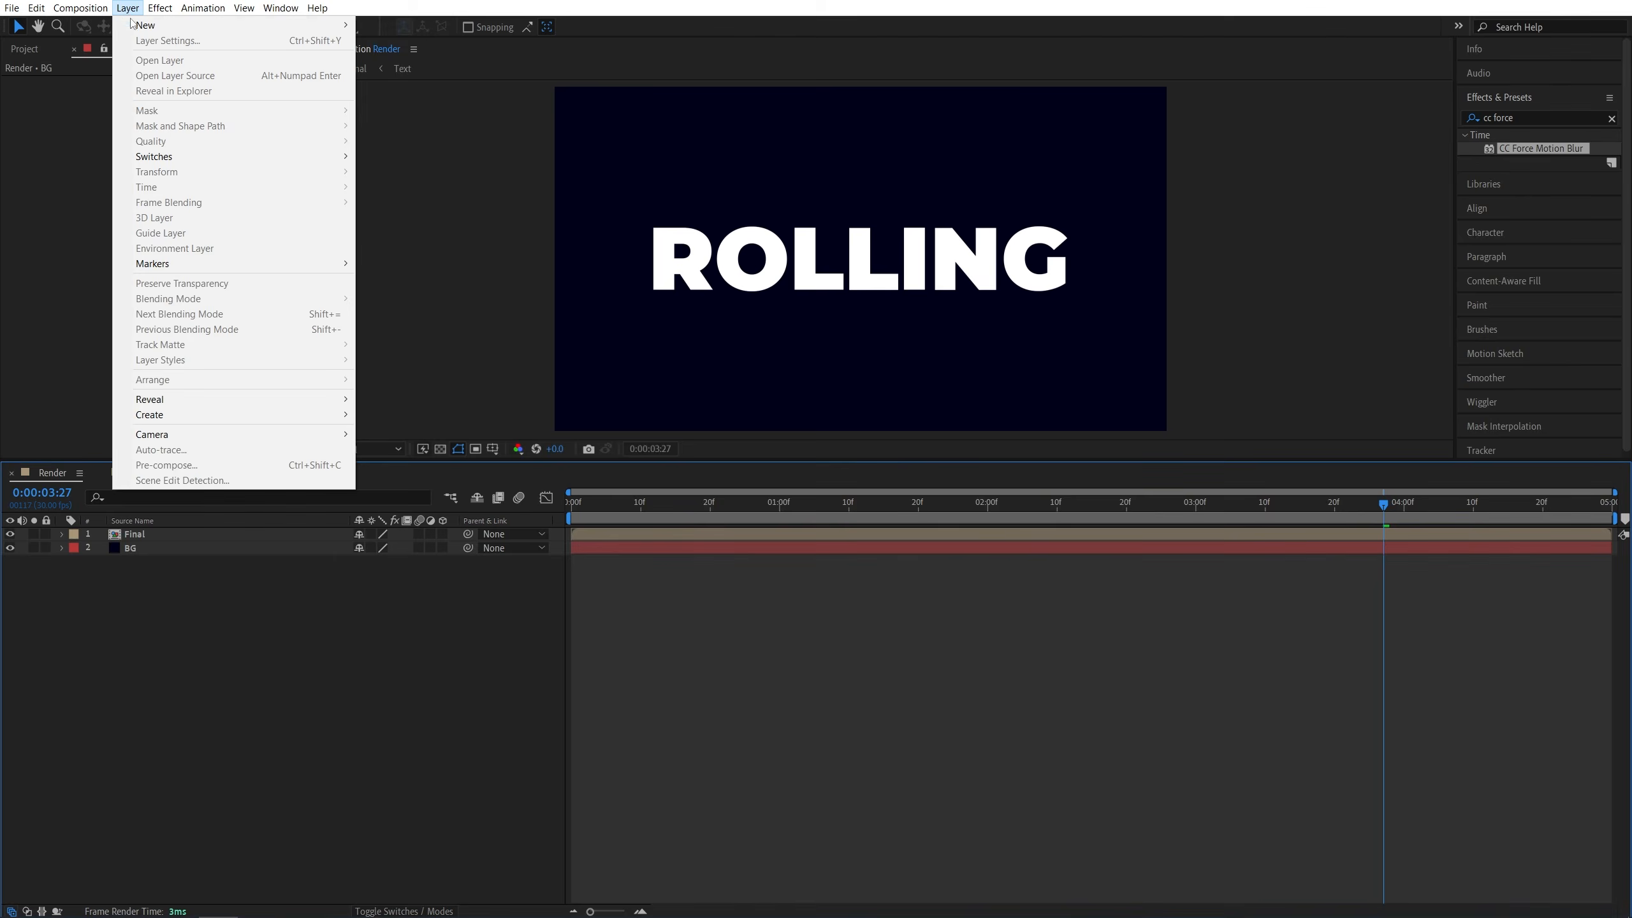
mouse_move(148, 25)
left_click(412, 117)
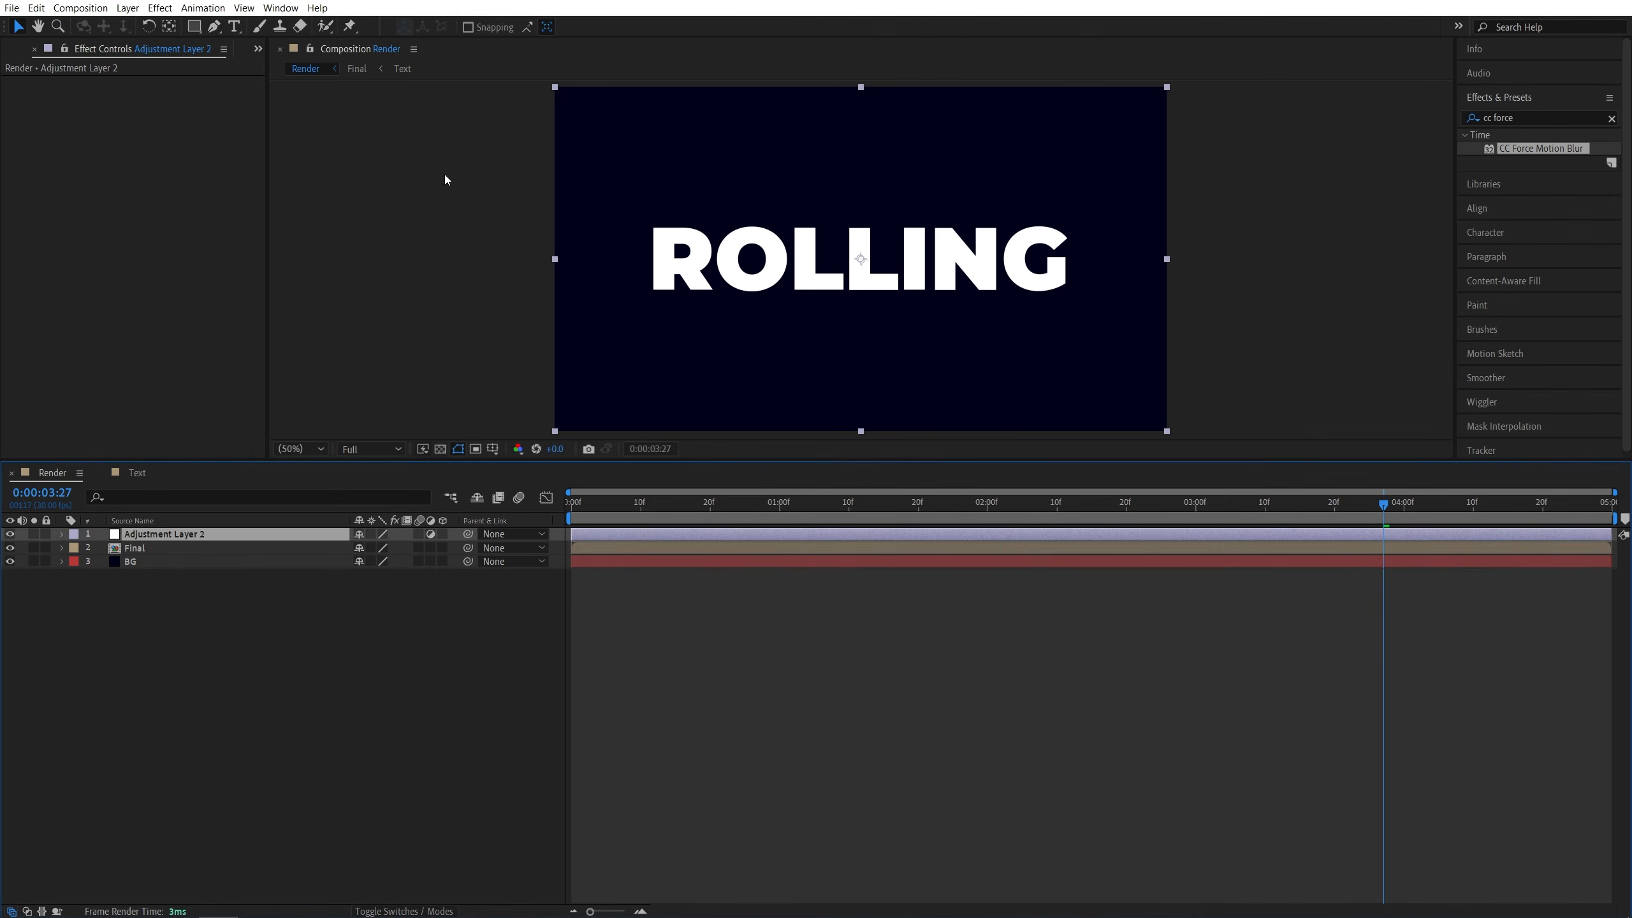
- Search the effects for glow and apply the Stylize Glow effect to the adjustment layer
left_click(1532, 119)
type("glow")
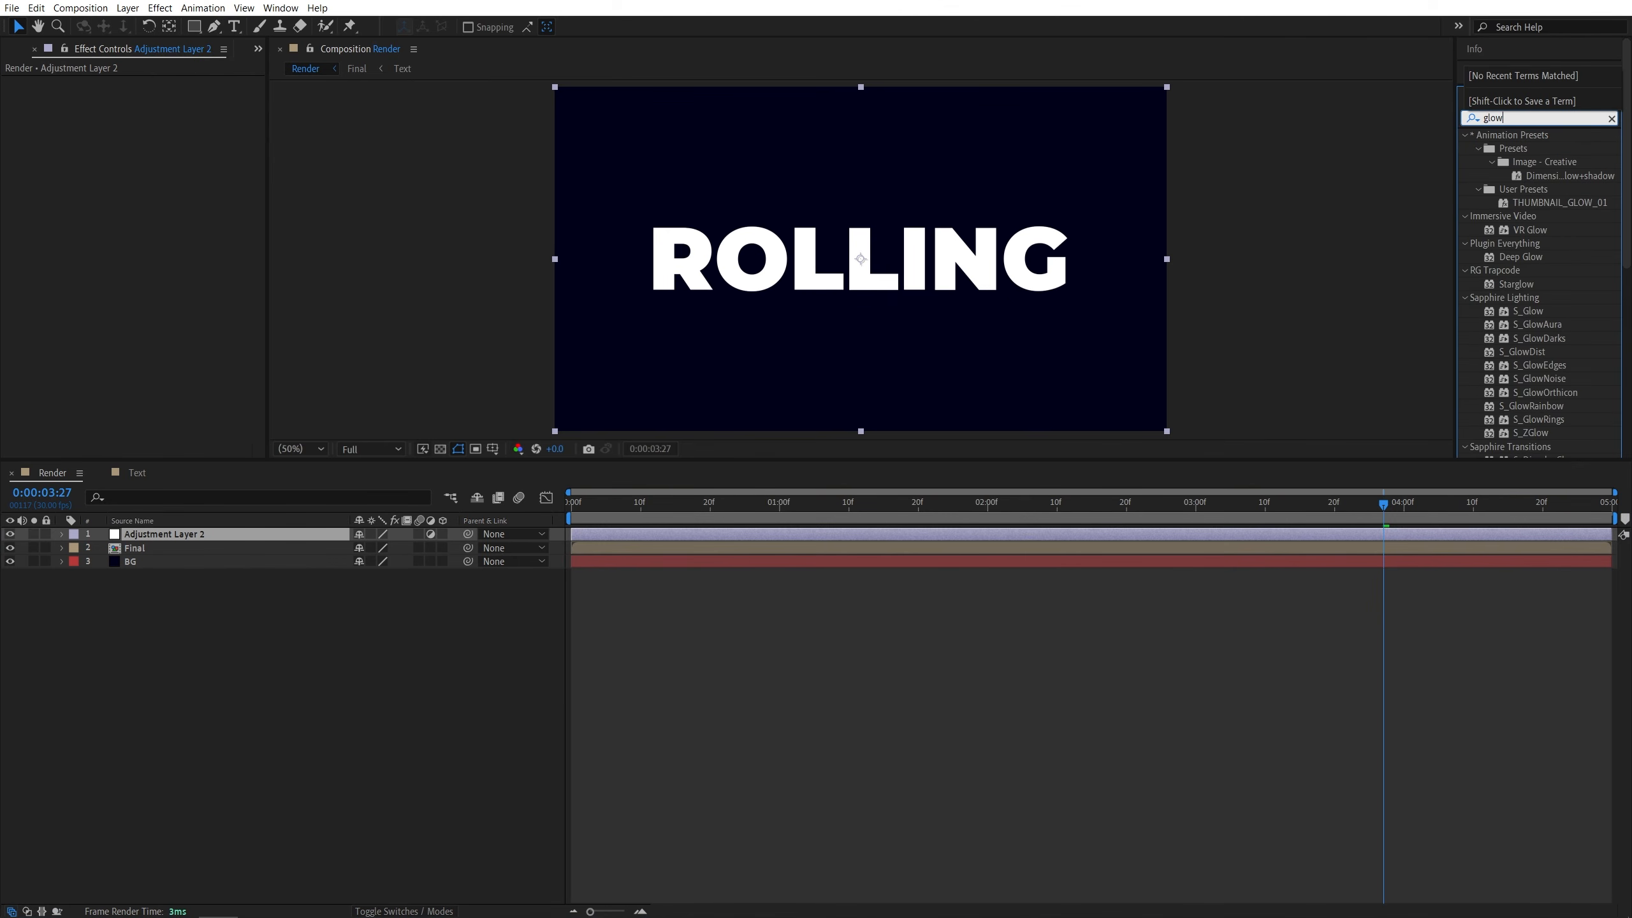
scroll(1499, 266, "down", 5)
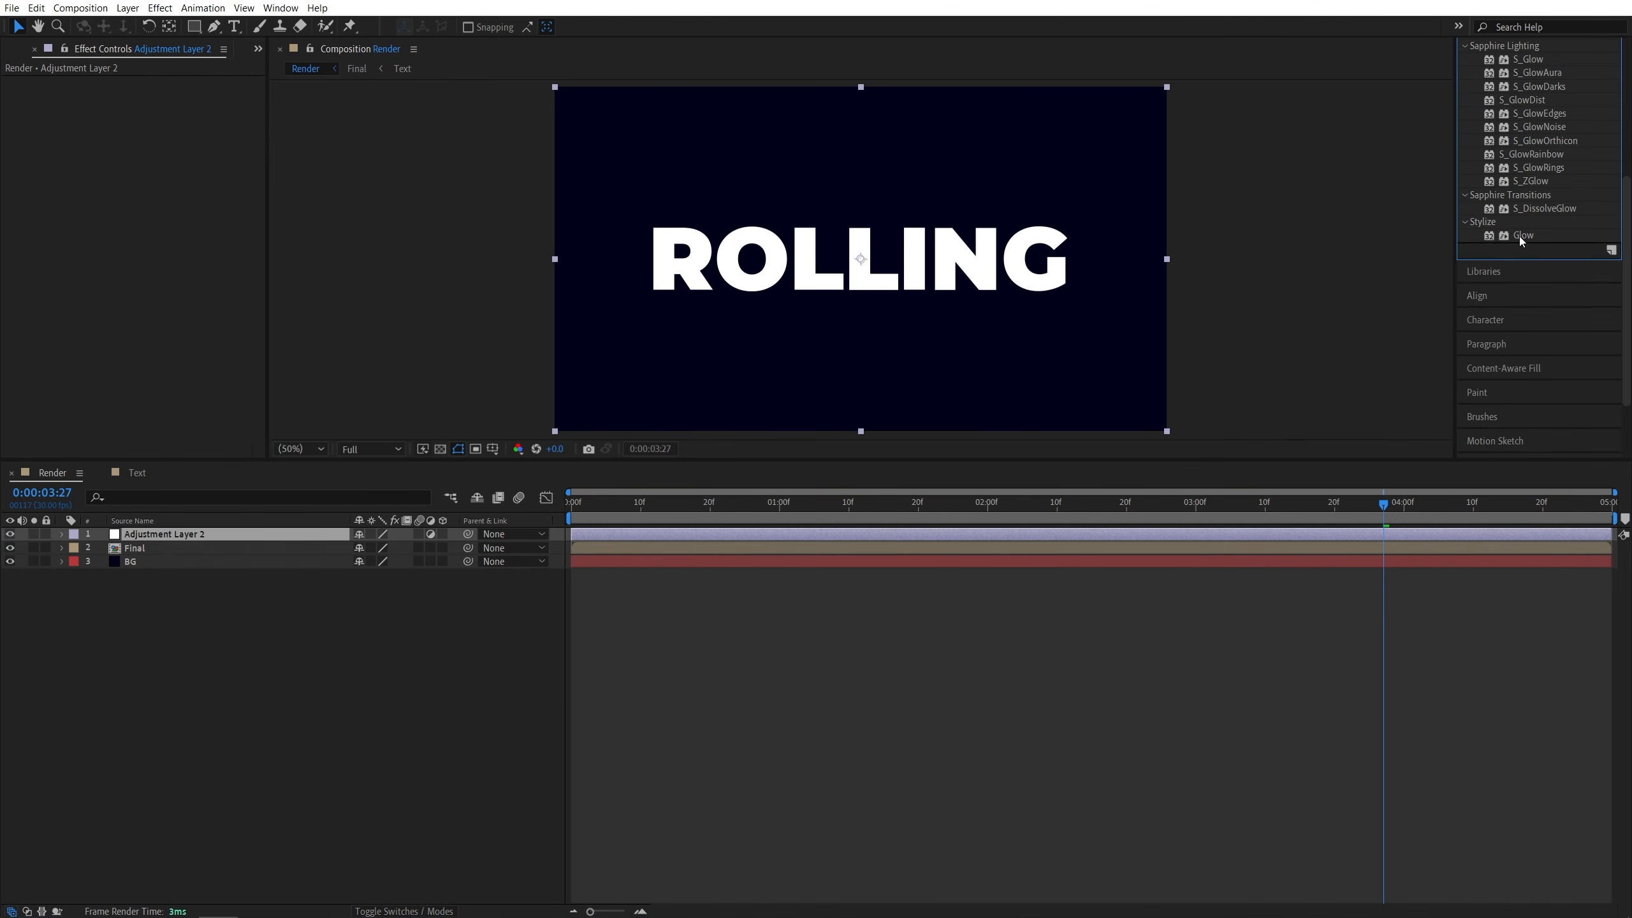
left_click_drag(1521, 240, 168, 535)
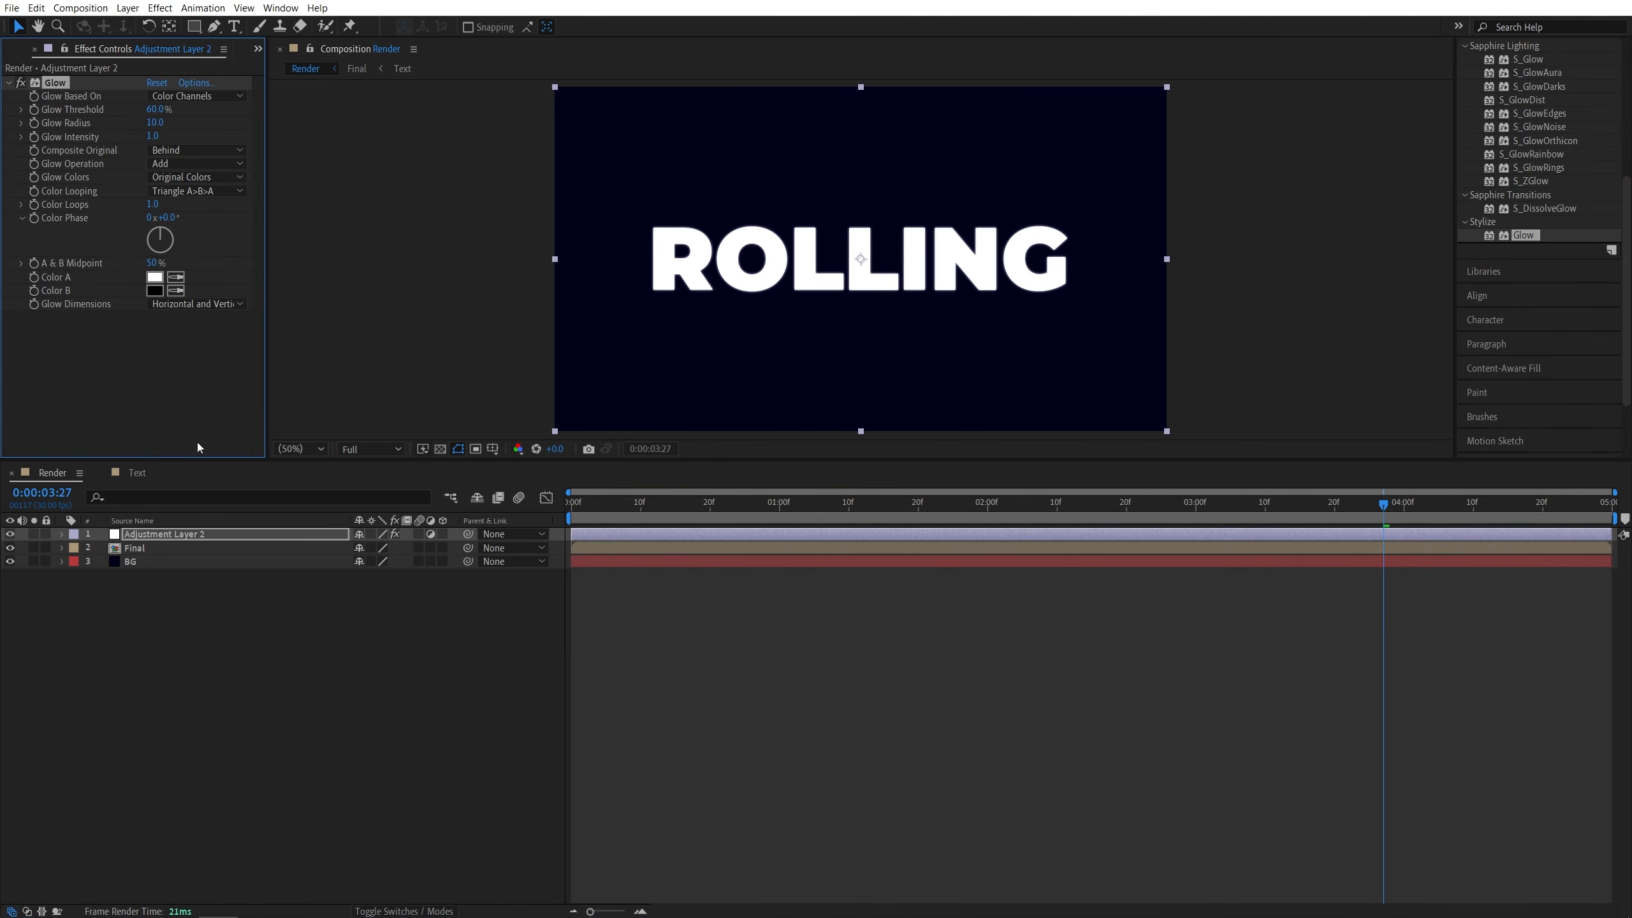
- Duplicate the Glow effect and set the copy's Glow Radius to 500
left_click(164, 385)
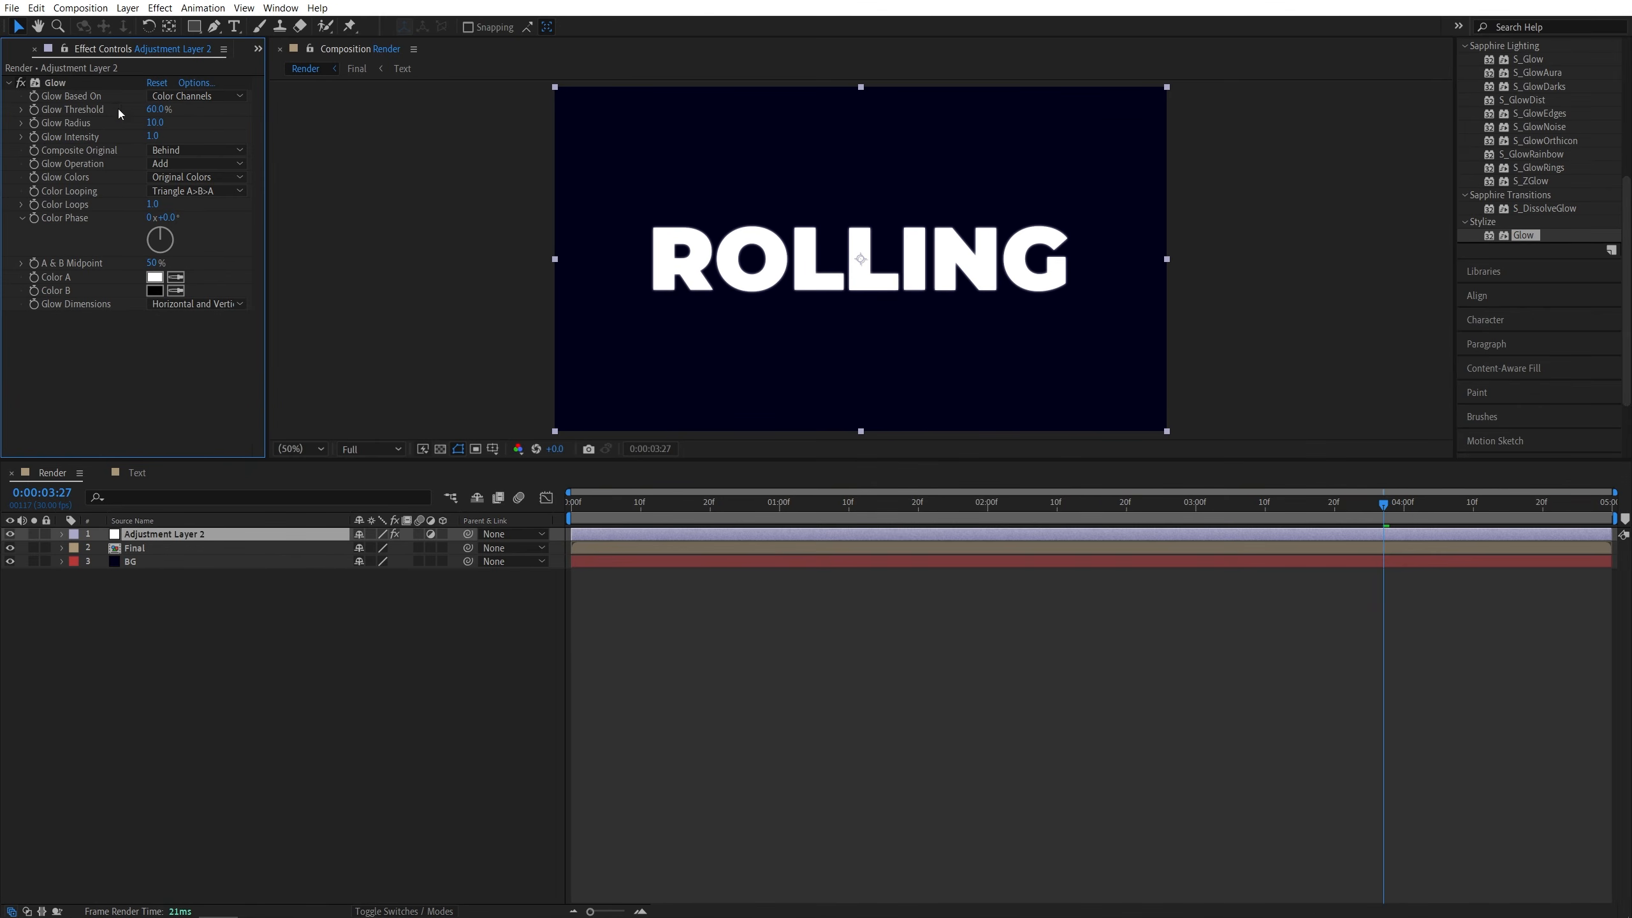
left_click(52, 82)
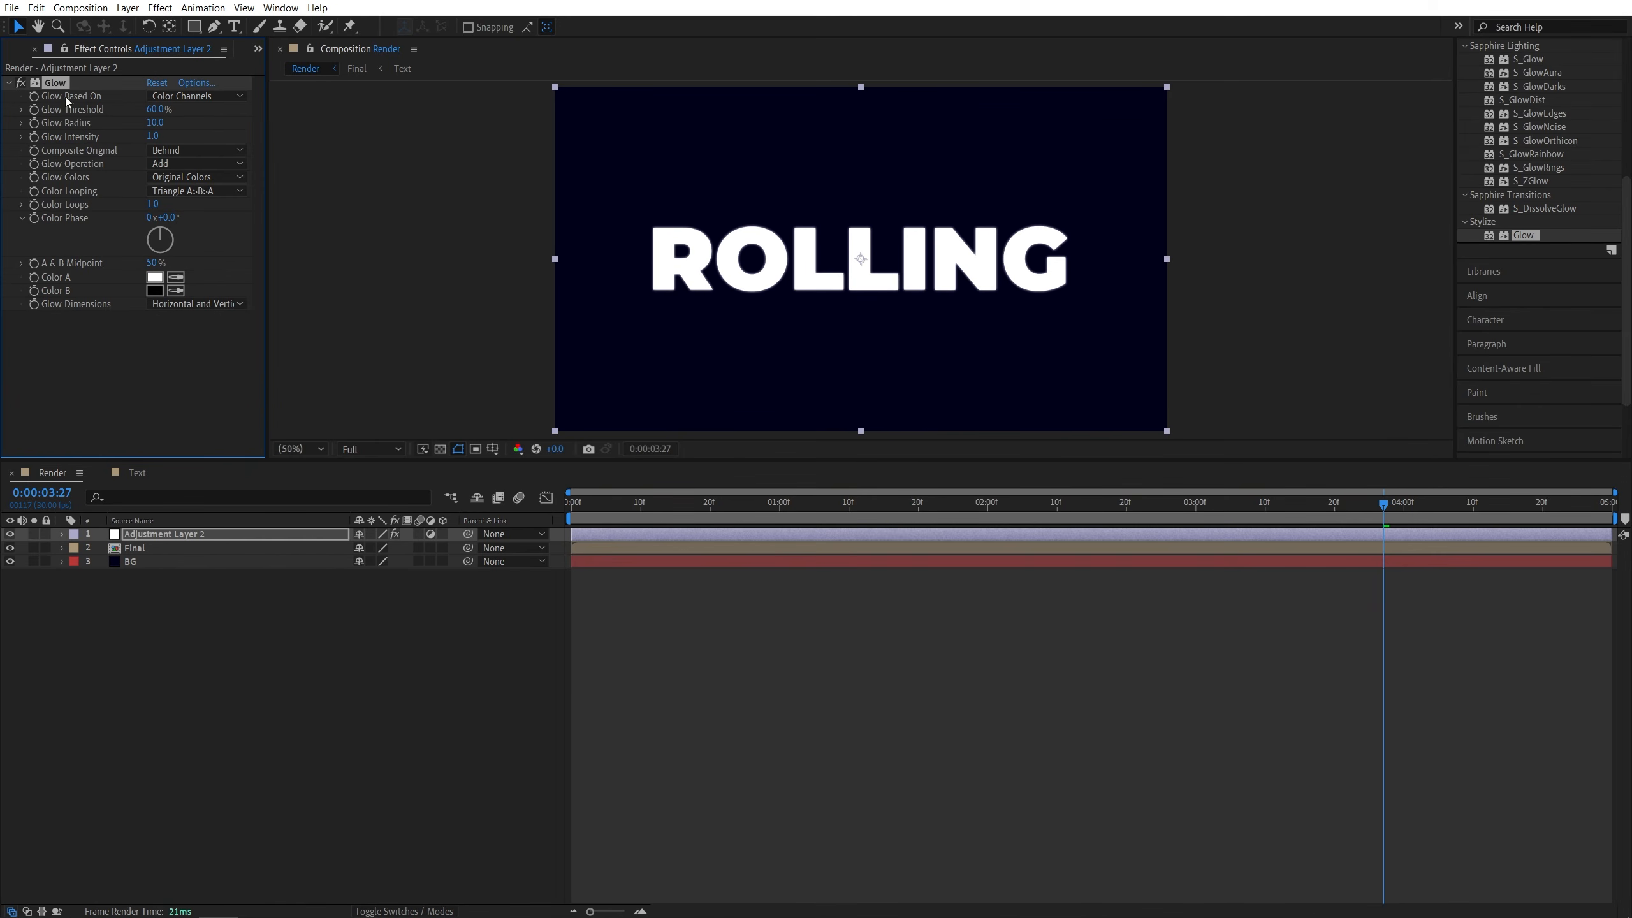
key("ctrl+d")
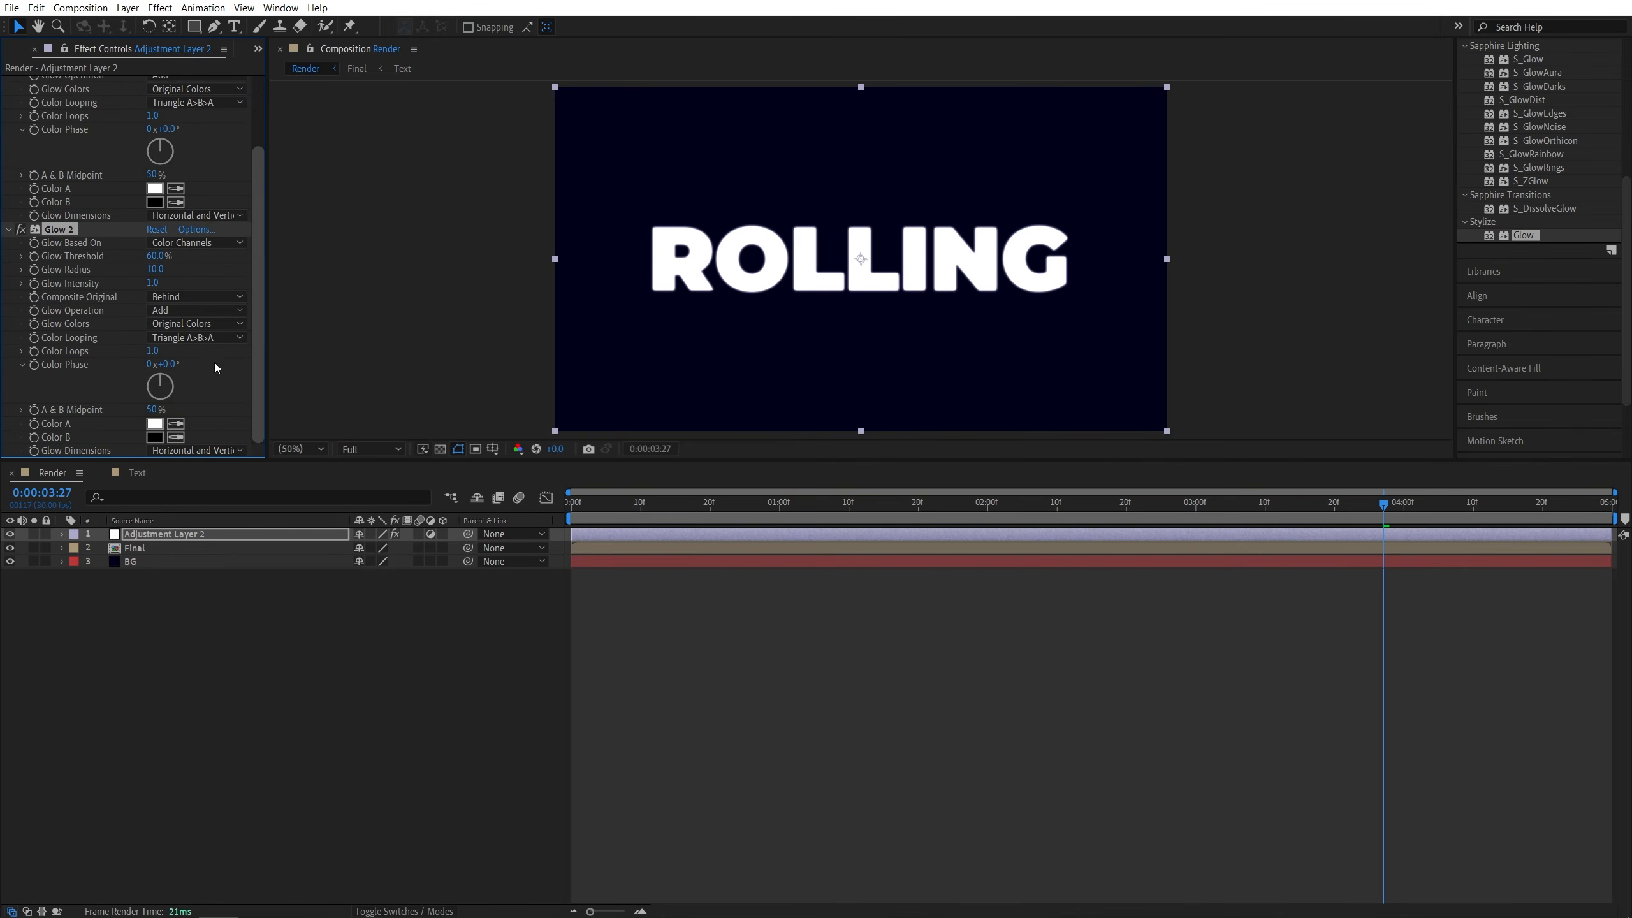
left_click(156, 270)
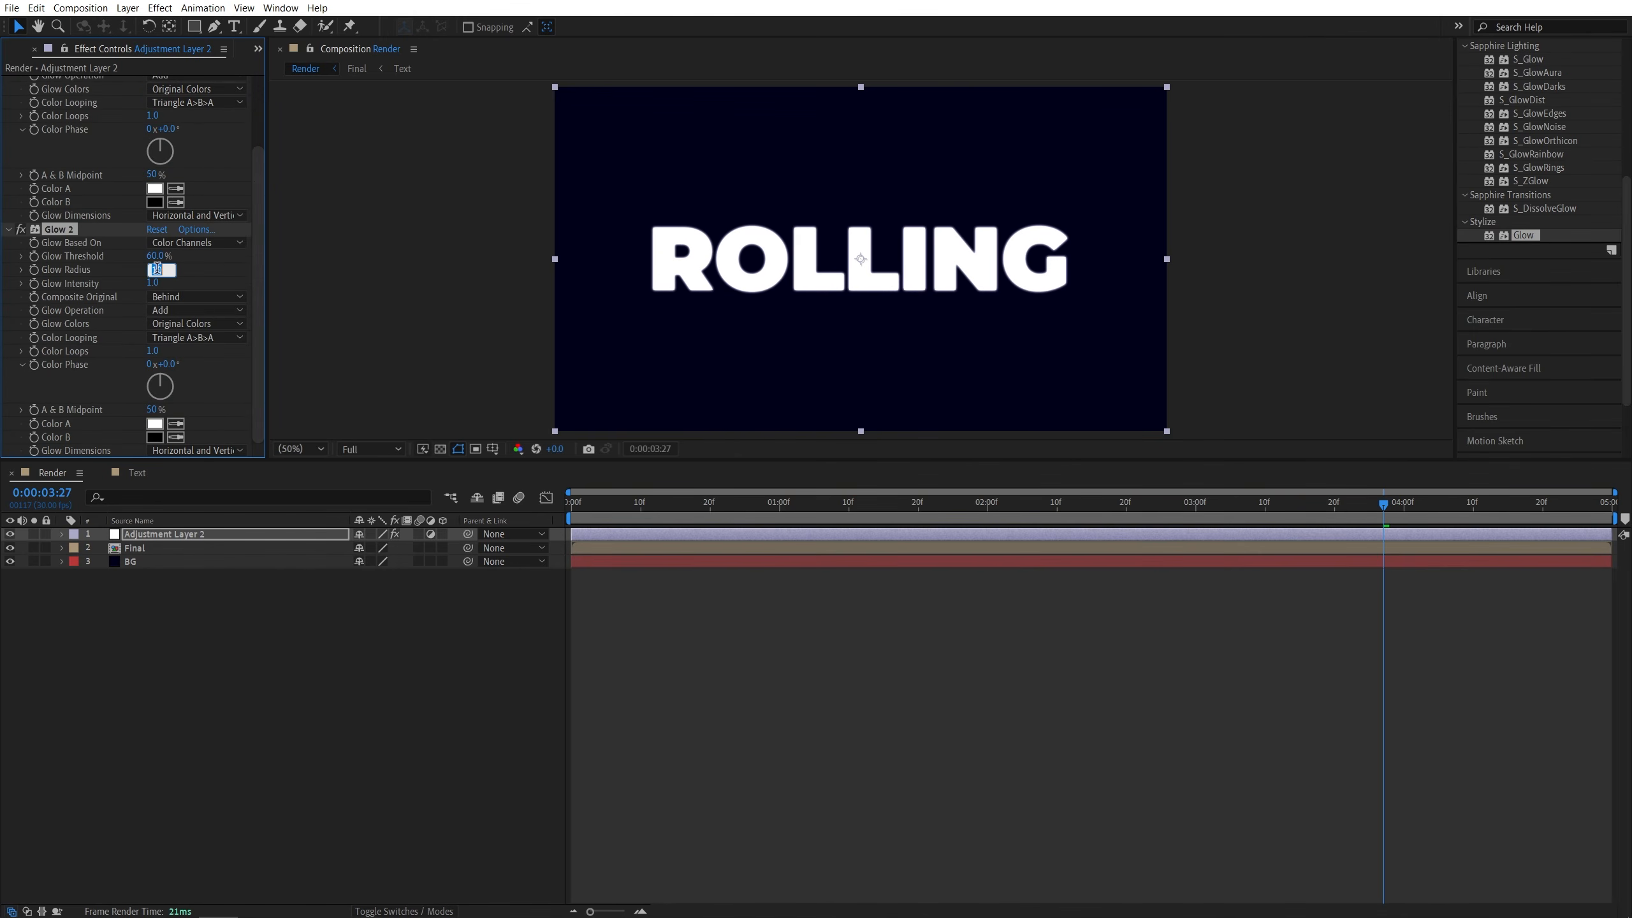
type("500")
key("Return")
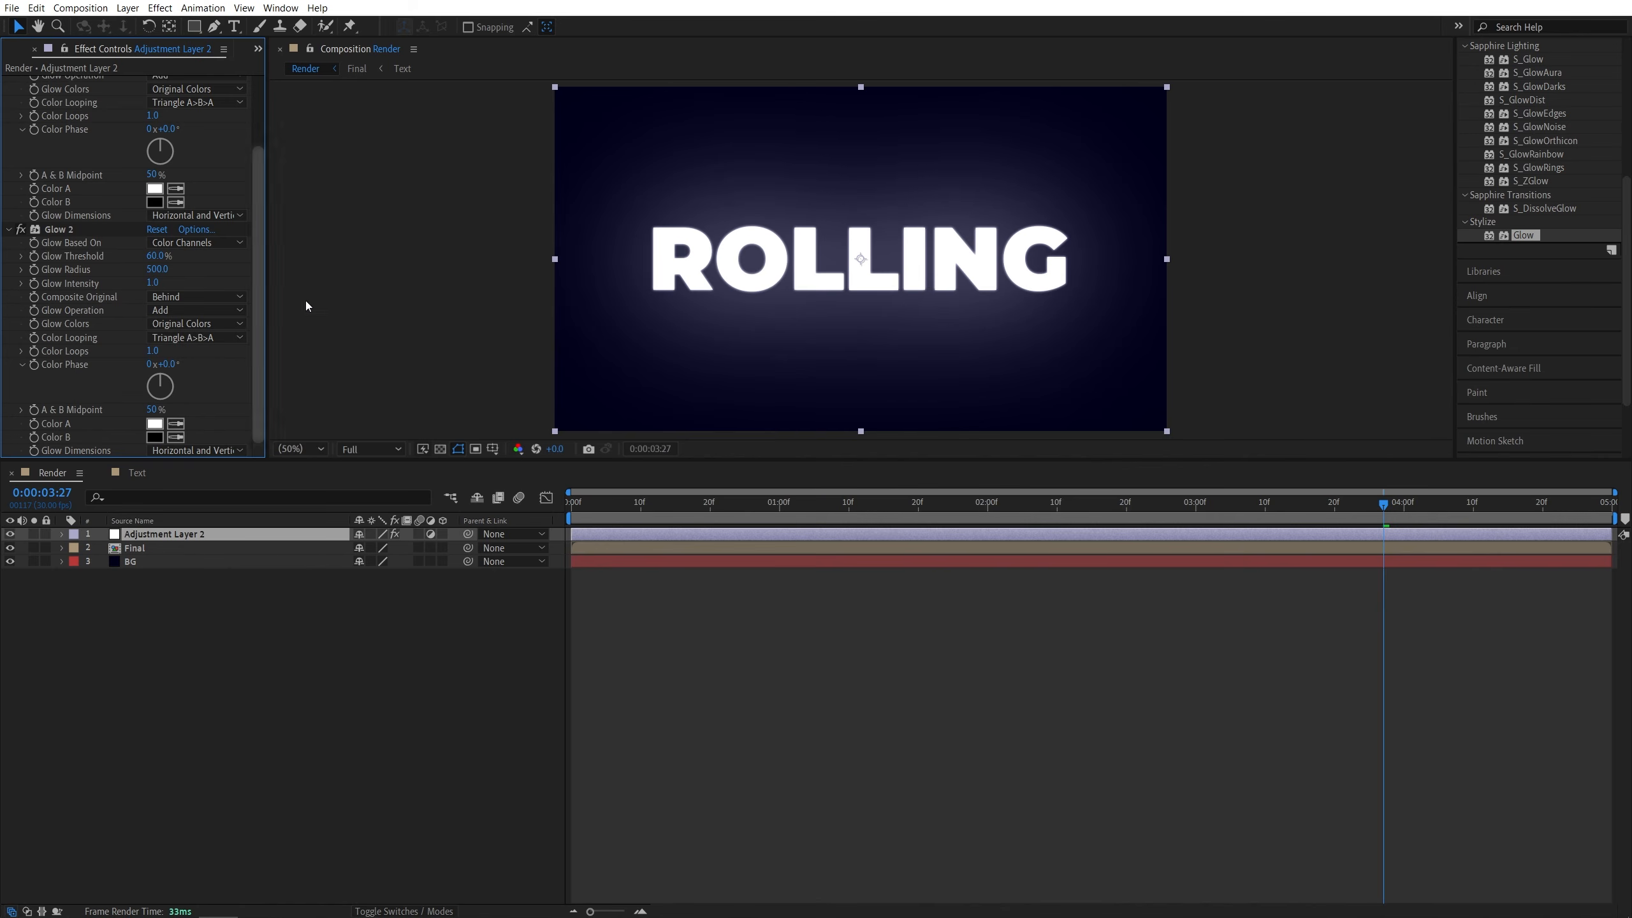
- Duplicate Glow 2 and set the new Glow 3's Glow Radius to 1000 and Glow Intensity to 0.2
left_click(65, 229)
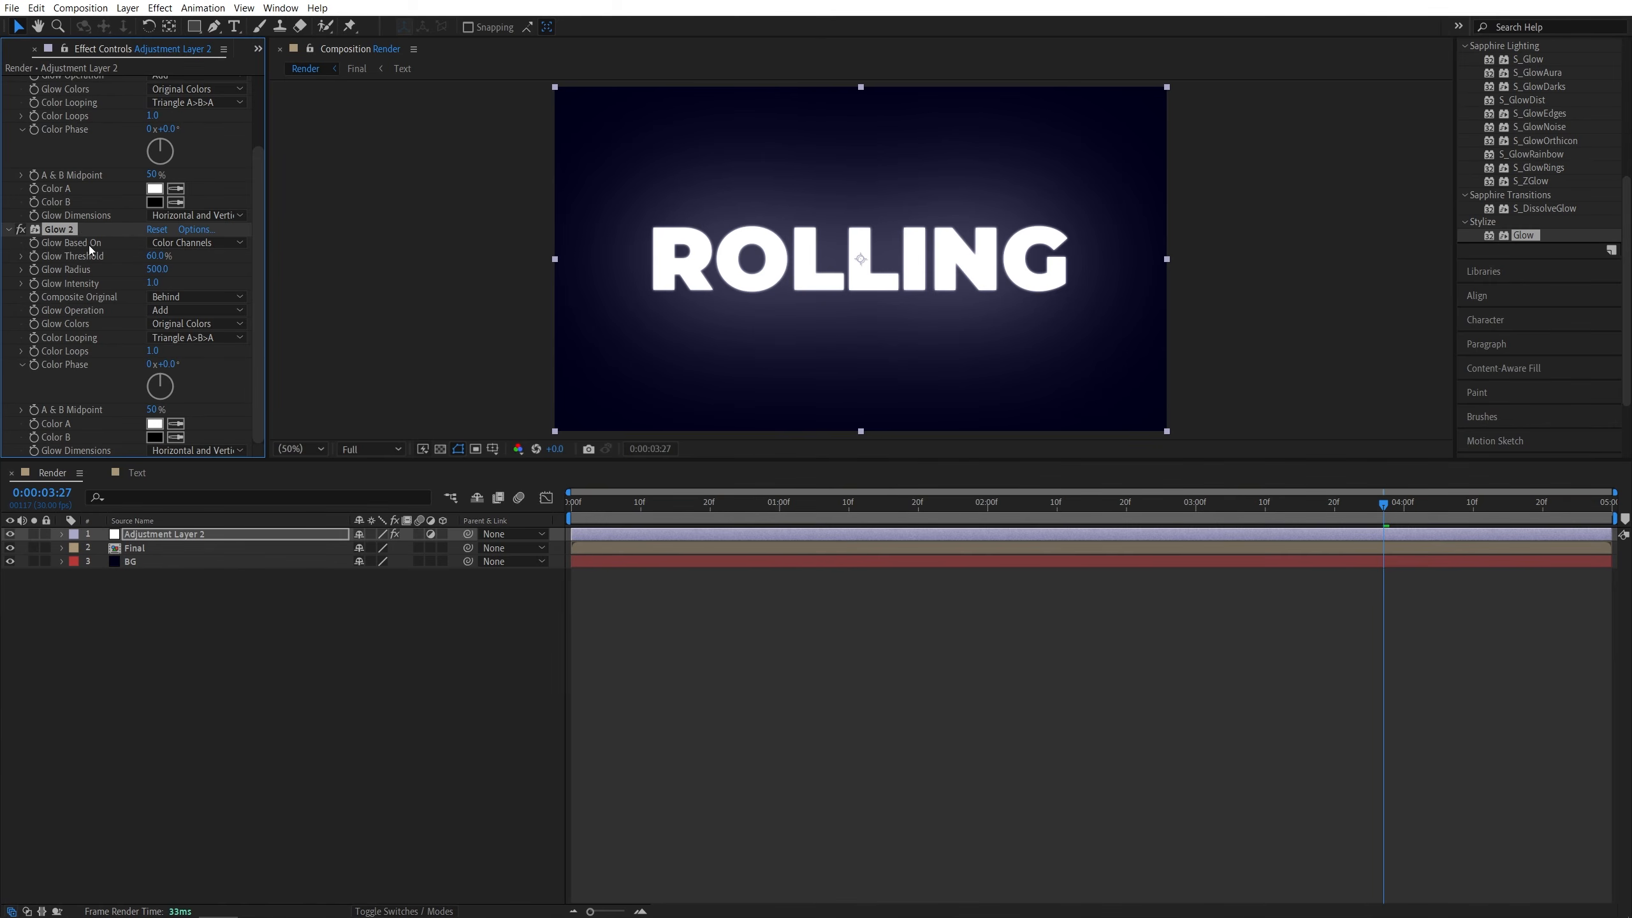
key("ctrl+d")
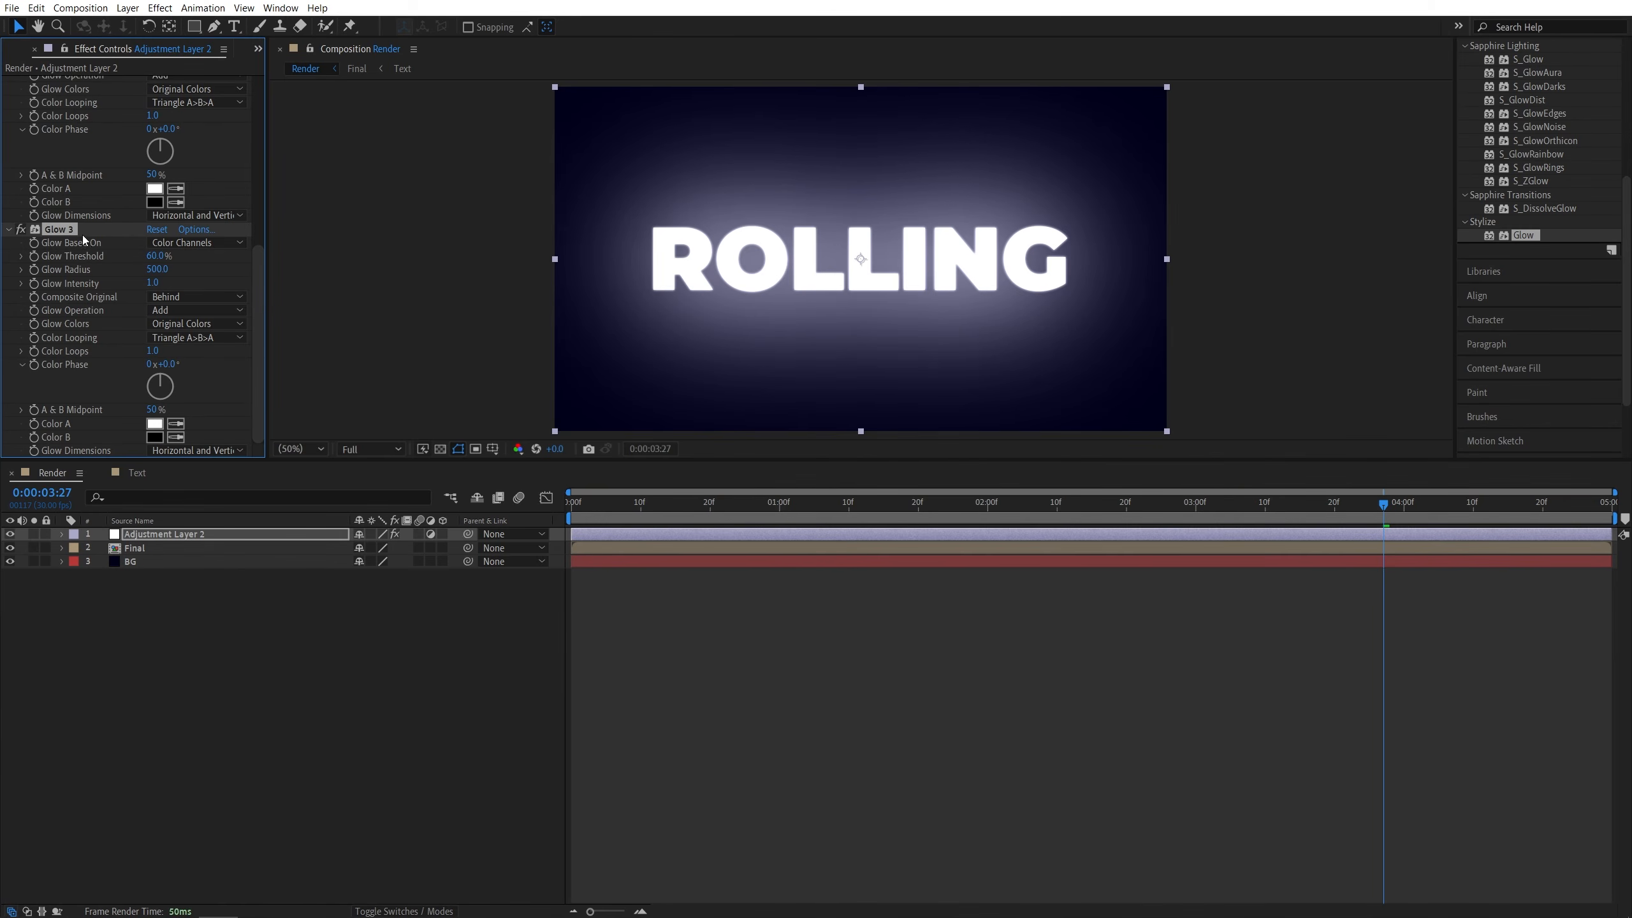
left_click(156, 269)
type("1000")
left_click(214, 271)
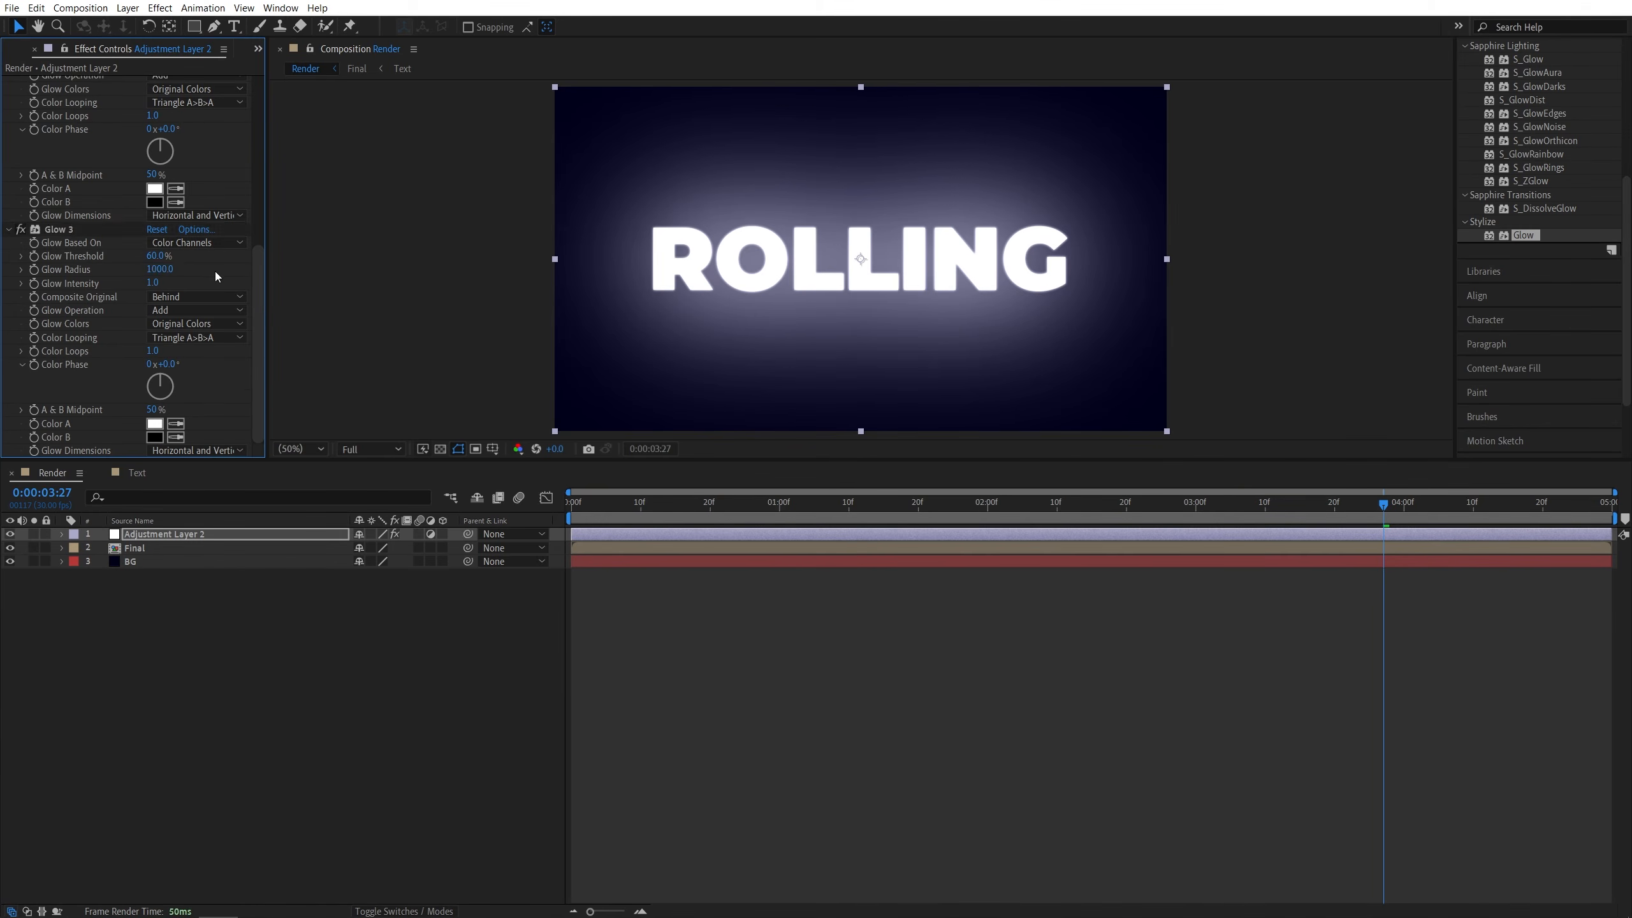
left_click(152, 283)
type("0.2")
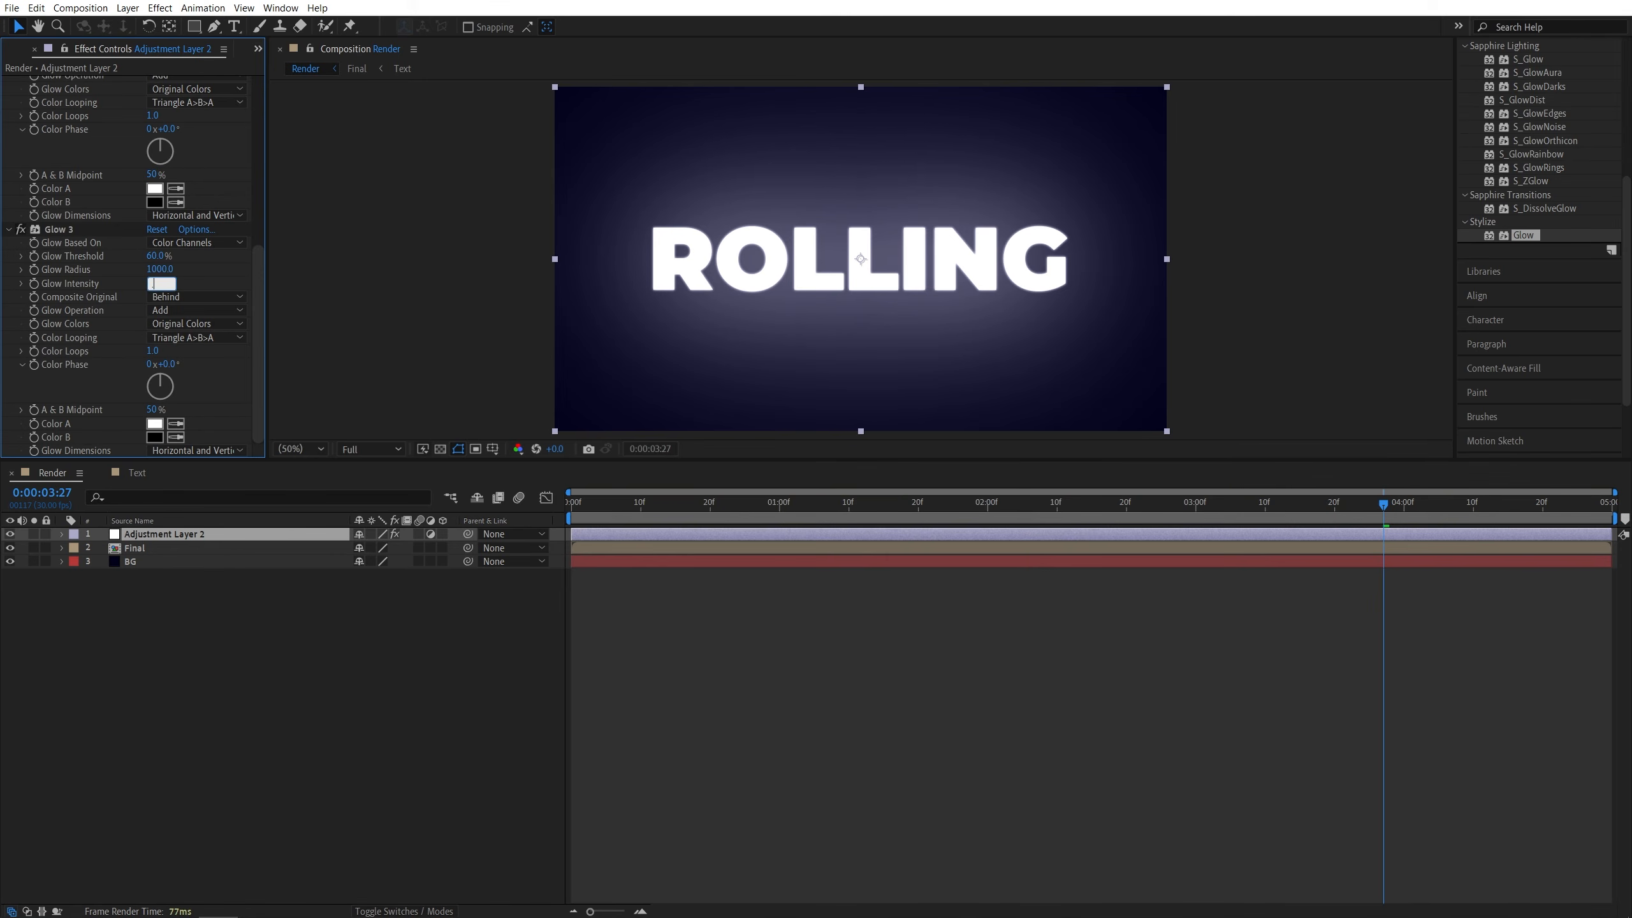
key("Return")
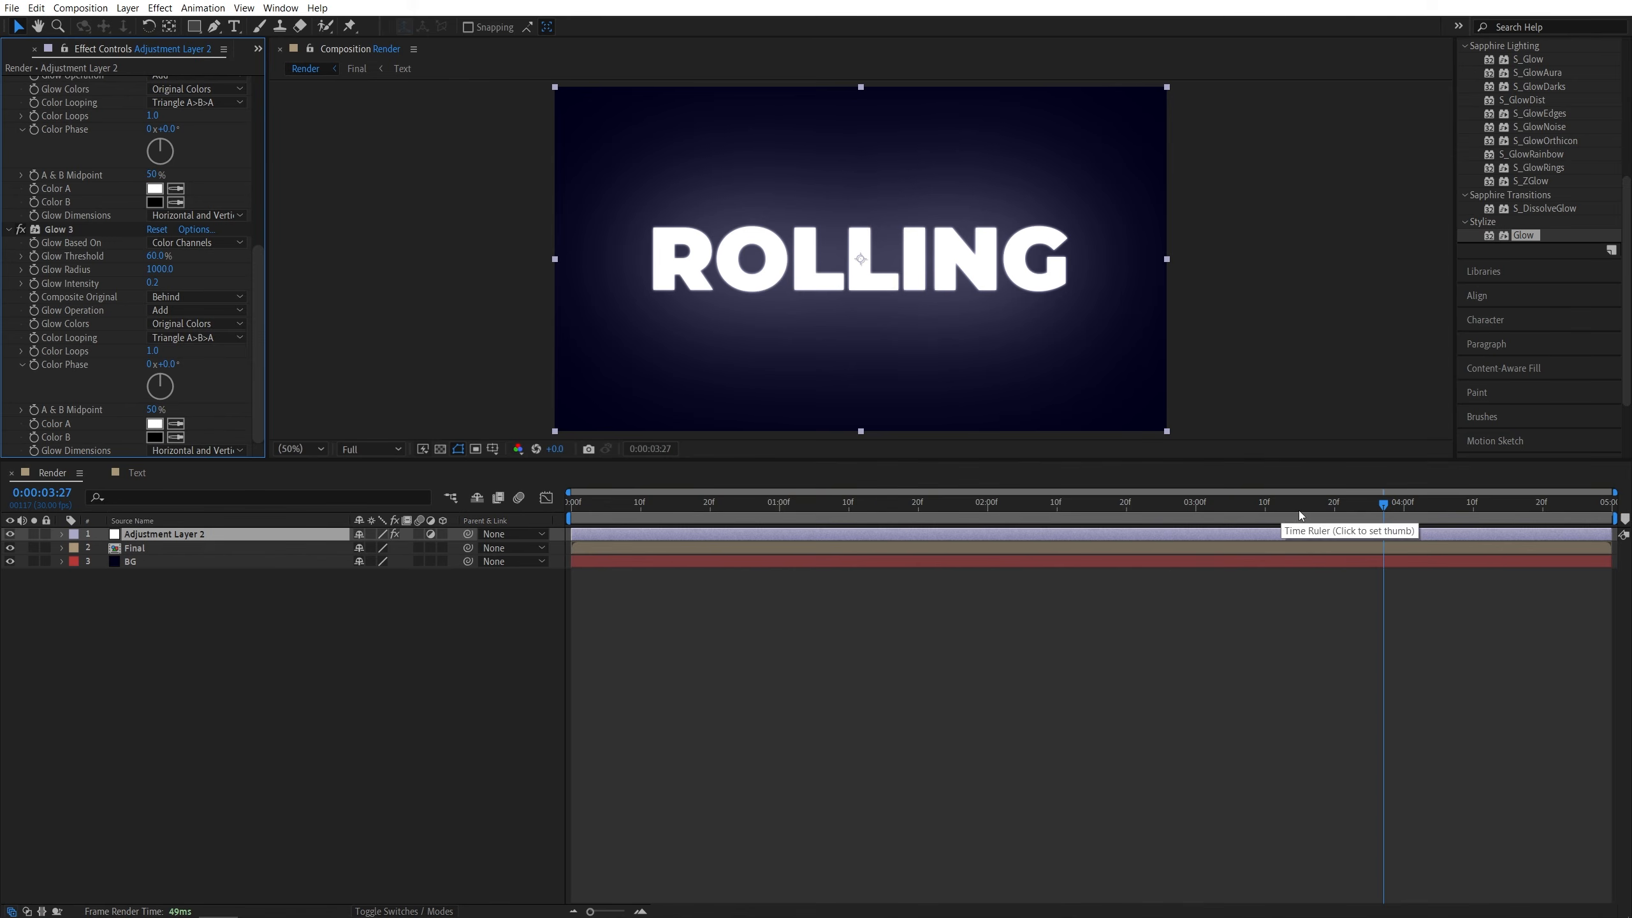
- Return the current time to the start of the composition
left_click(1214, 513)
key("Home")
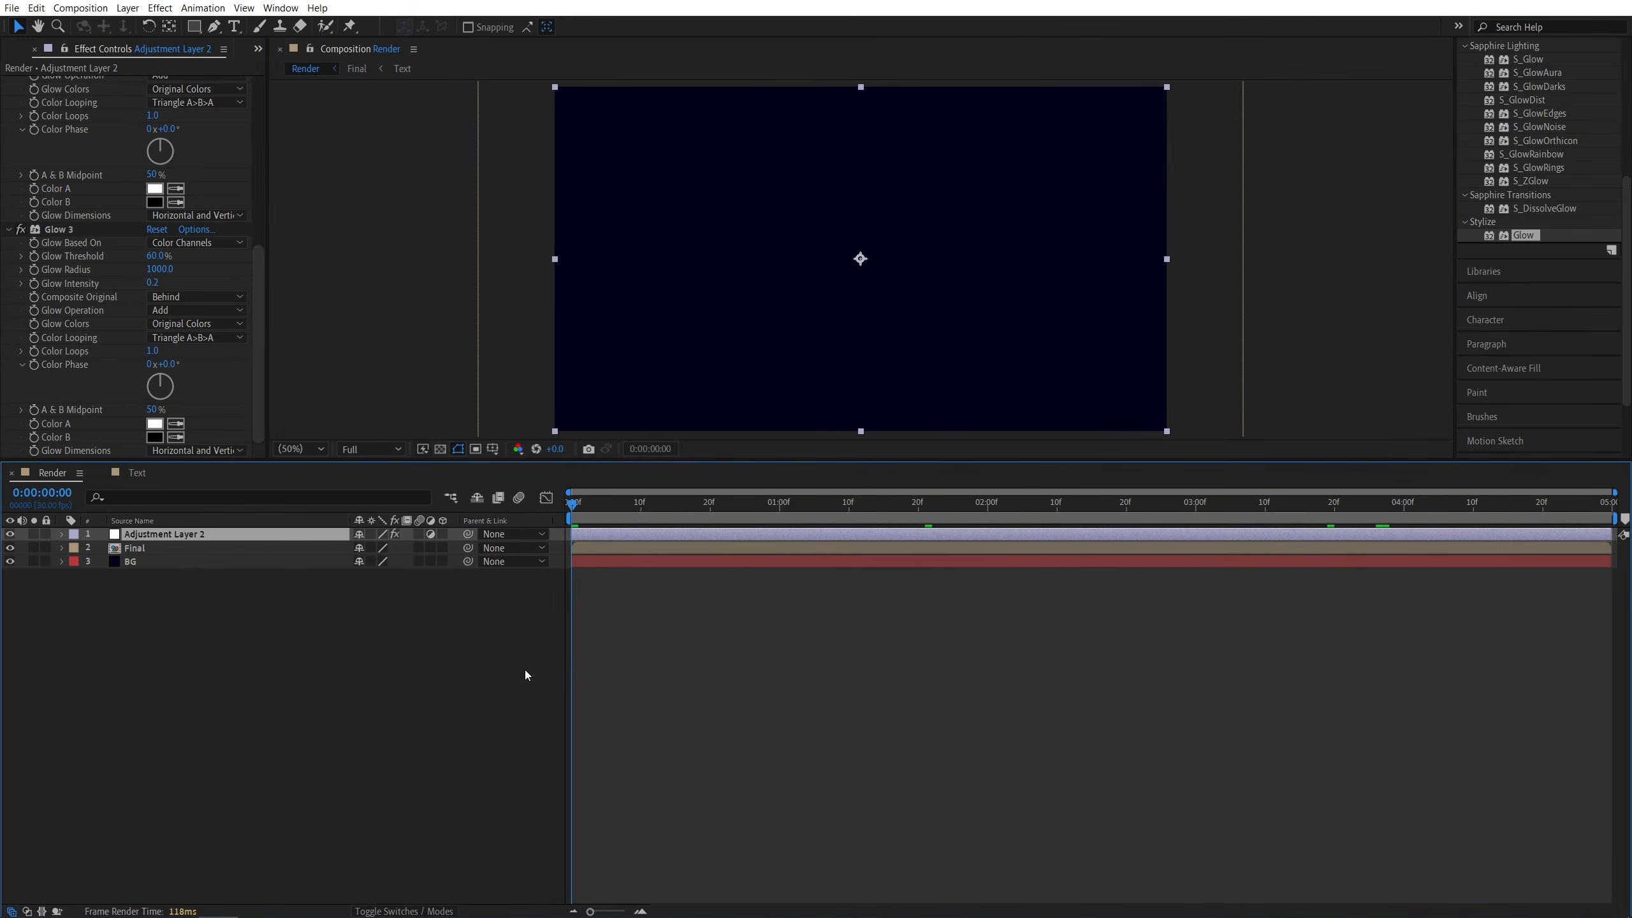